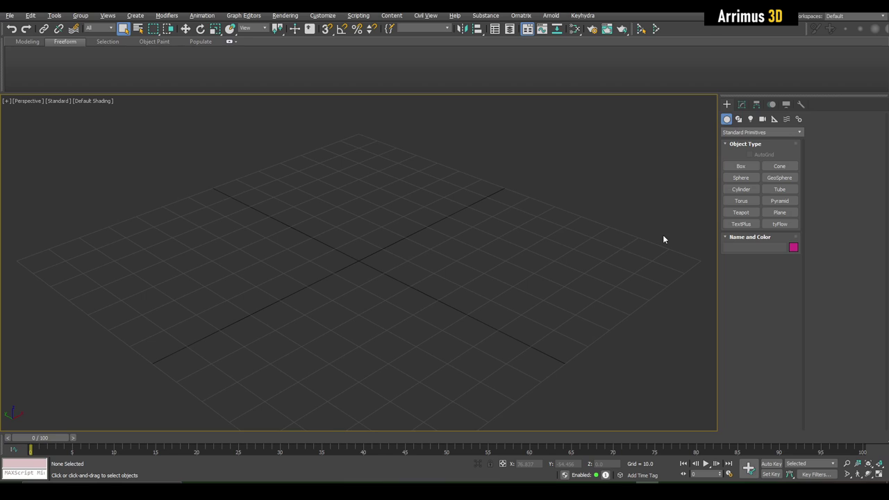
# Draw an open line spline with smooth Bezier curves across the grid and finish it.
pyautogui.click(738, 118)
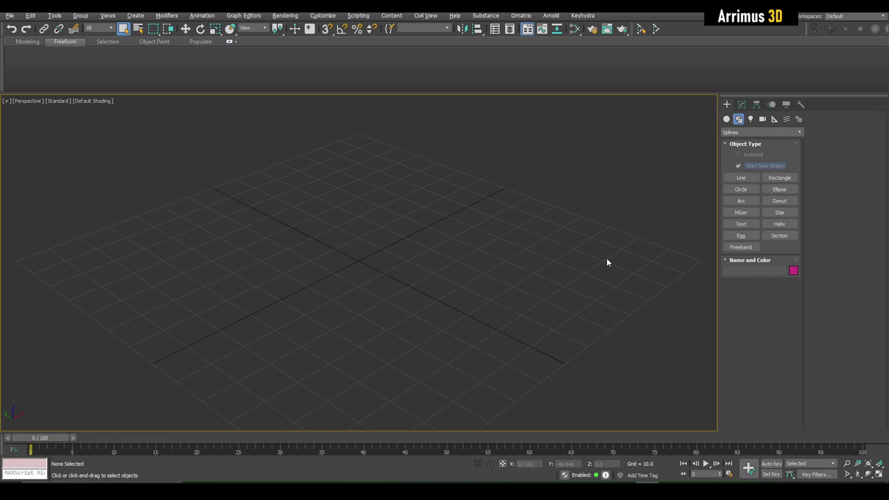
pyautogui.click(740, 178)
pyautogui.click(654, 347)
pyautogui.moveTo(601, 270); pyautogui.dragTo(532, 253)
pyautogui.moveTo(405, 255); pyautogui.dragTo(393, 246)
pyautogui.moveTo(343, 195); pyautogui.dragTo(331, 196)
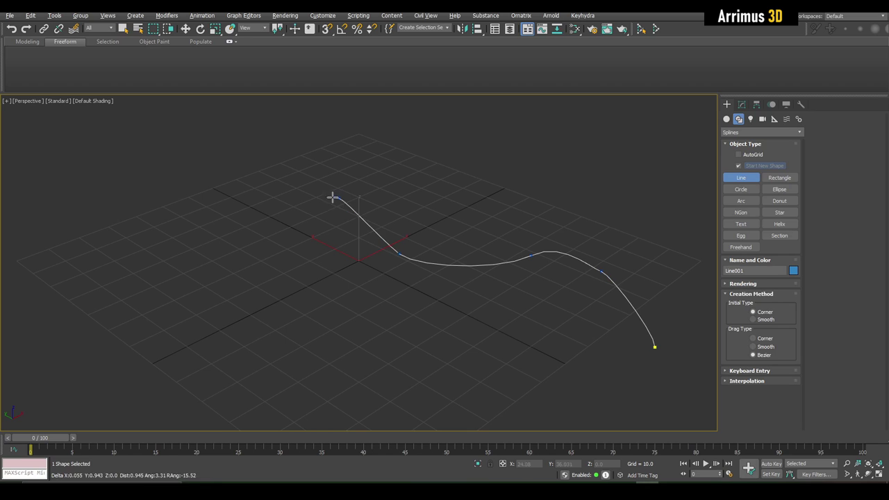
pyautogui.moveTo(272, 202); pyautogui.dragTo(260, 211)
pyautogui.rightClick(233, 237)
pyautogui.rightClick(472, 234)
# Delete the curved line.
pyautogui.moveTo(483, 229); pyautogui.dragTo(449, 293, button='middle')
pyautogui.press('Delete')
pyautogui.hotkey('shift', 'z')
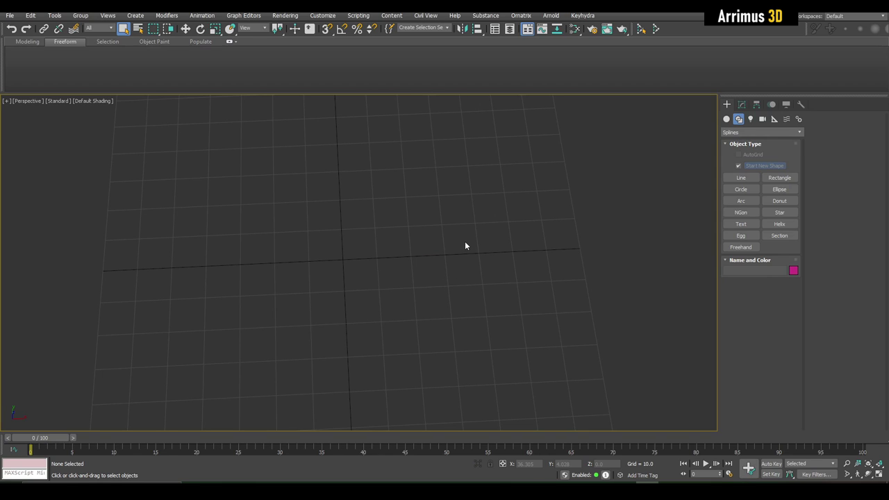
# Start a new line and place six corner points joined by straight zigzag segments across the grid.
pyautogui.moveTo(488, 243); pyautogui.dragTo(425, 244, button='middle')
pyautogui.scroll(-4, 457, 268)
pyautogui.scroll(4, 428, 247)
pyautogui.scroll(-4, 427, 250)
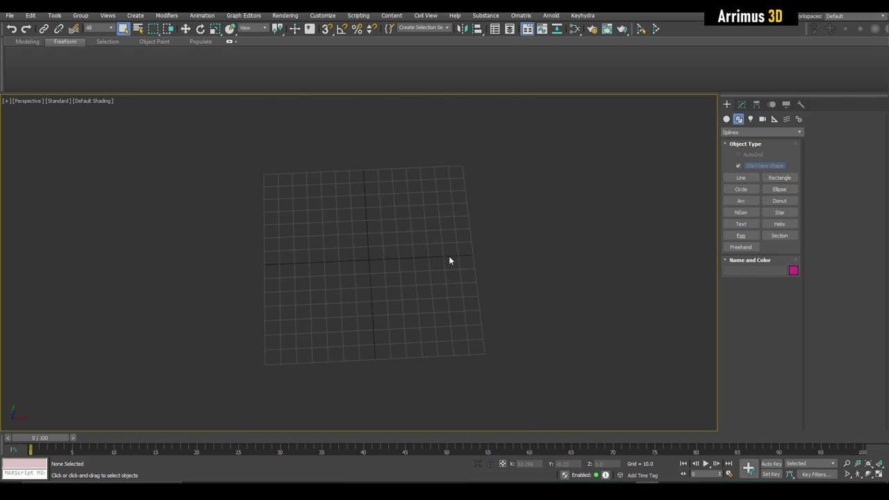
pyautogui.moveTo(449, 257); pyautogui.dragTo(464, 263, button='middle')
pyautogui.click(752, 180)
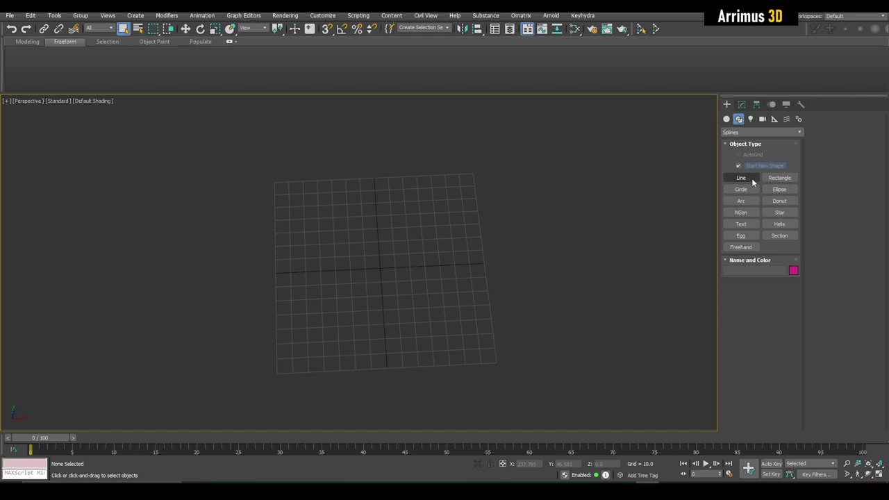
pyautogui.click(748, 183)
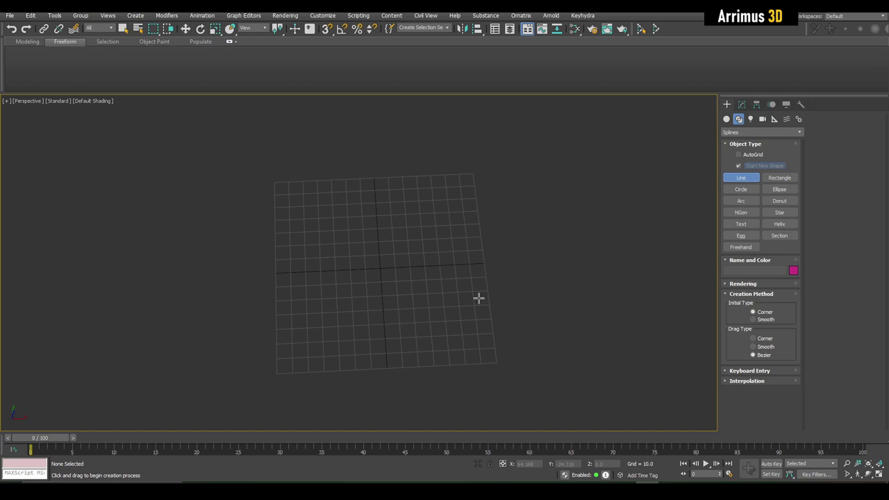
pyautogui.moveTo(437, 257); pyautogui.dragTo(443, 260, button='middle')
pyautogui.scroll(4, 453, 256)
pyautogui.scroll(-2, 506, 261)
pyautogui.moveTo(492, 247); pyautogui.dragTo(494, 250, button='middle')
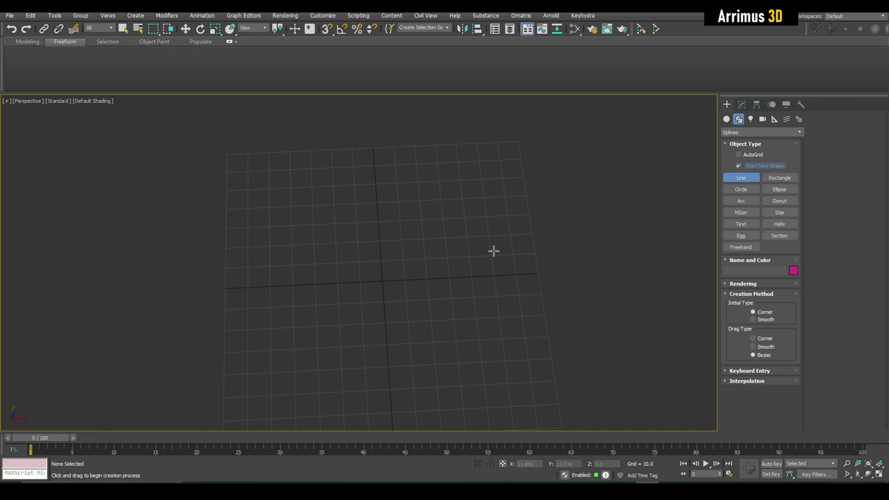
pyautogui.click(531, 198)
pyautogui.click(442, 208)
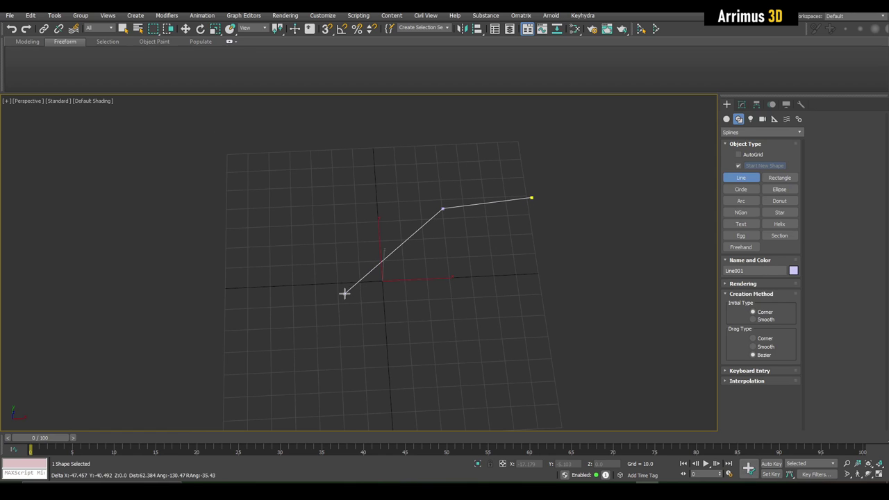
pyautogui.click(344, 293)
pyautogui.click(293, 189)
pyautogui.click(189, 217)
pyautogui.click(261, 312)
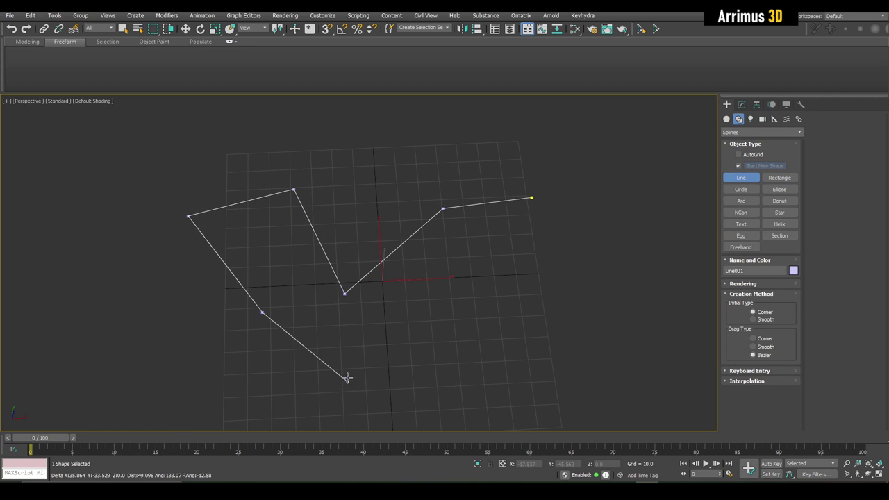
# Continue the line with three Bezier points that form a wavy curve.
pyautogui.moveTo(418, 368); pyautogui.dragTo(437, 297)
pyautogui.moveTo(467, 268); pyautogui.dragTo(522, 323)
pyautogui.moveTo(551, 332); pyautogui.dragTo(588, 279)
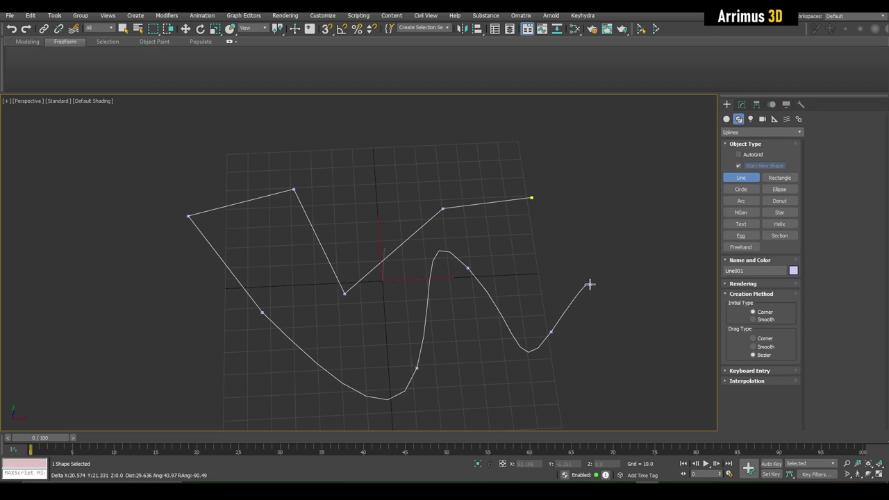
# Extend the line above the grid with straight axis-aligned segments meeting at right angles, and end it as an open spline.
pyautogui.keyDown('shift'); pyautogui.click(555, 157); pyautogui.keyUp('shift')
pyautogui.moveTo(555, 156); pyautogui.dragTo(523, 263, button='middle')
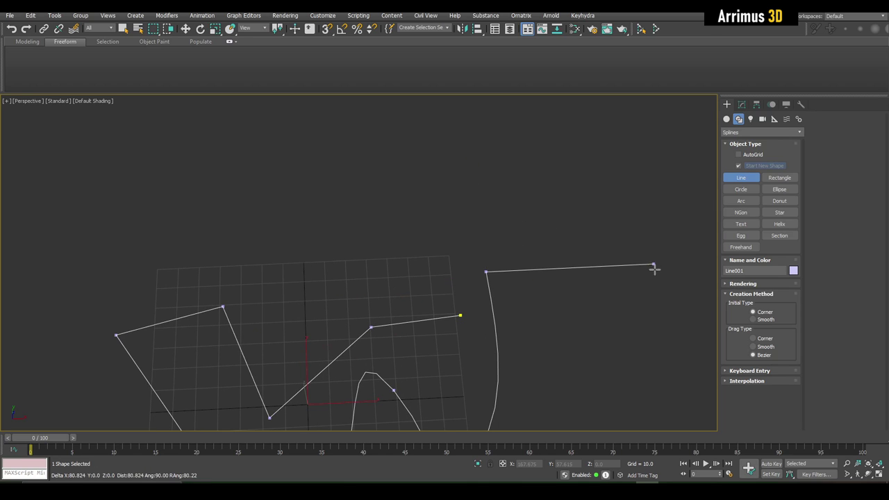
pyautogui.click(347, 278)
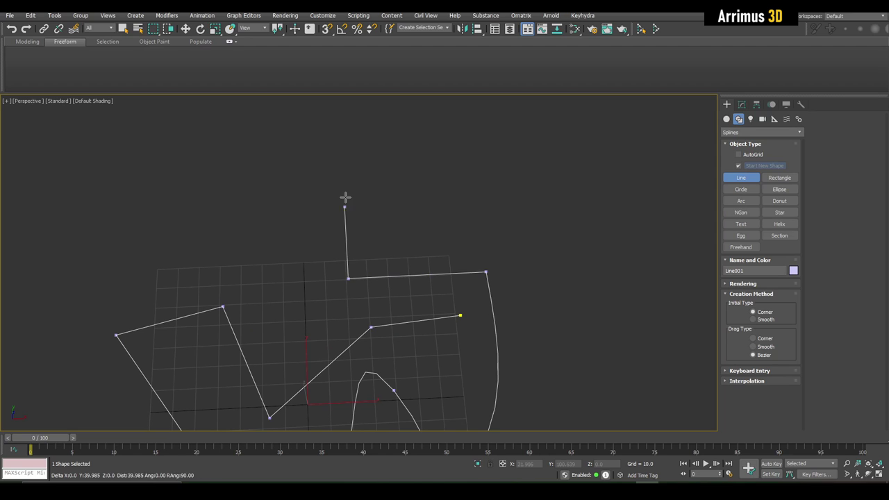
pyautogui.click(341, 153)
pyautogui.click(425, 151)
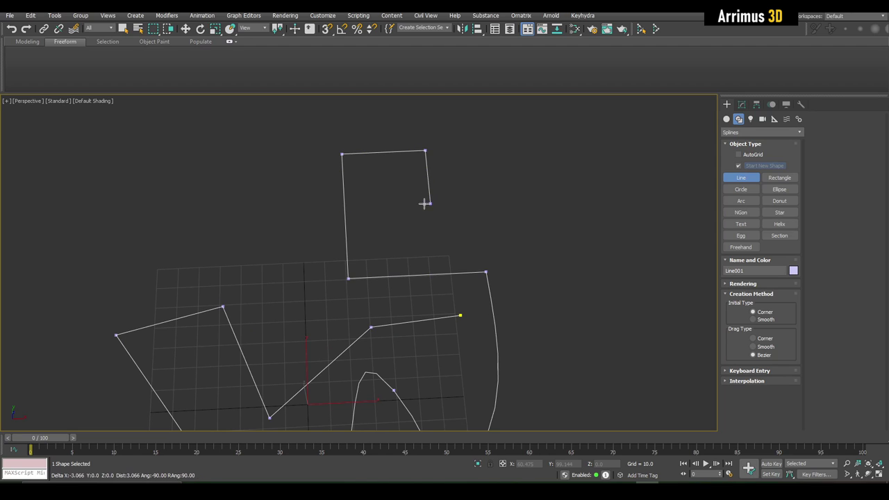
pyautogui.click(430, 203)
pyautogui.click(456, 203)
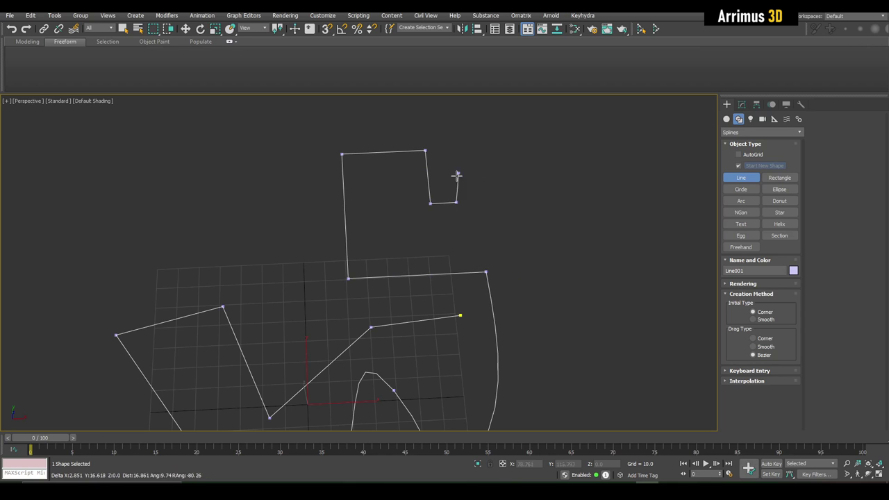
pyautogui.rightClick(523, 230)
# Enter the line's Vertex sub-object level and select its open end vertex with the Move tool.
pyautogui.moveTo(522, 229); pyautogui.dragTo(493, 196, button='middle')
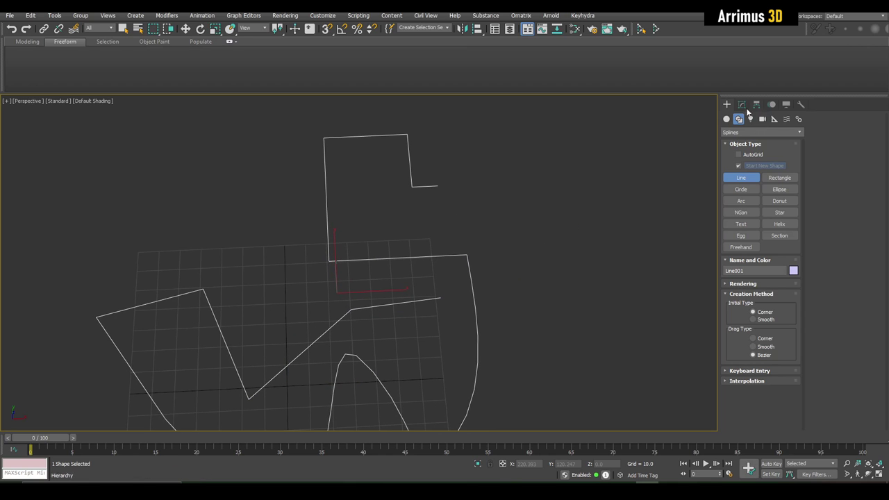
pyautogui.click(741, 104)
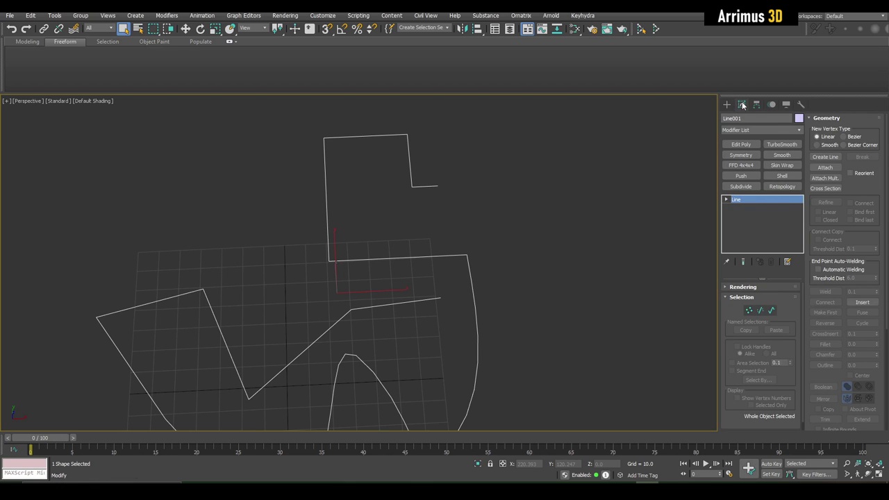
pyautogui.click(726, 200)
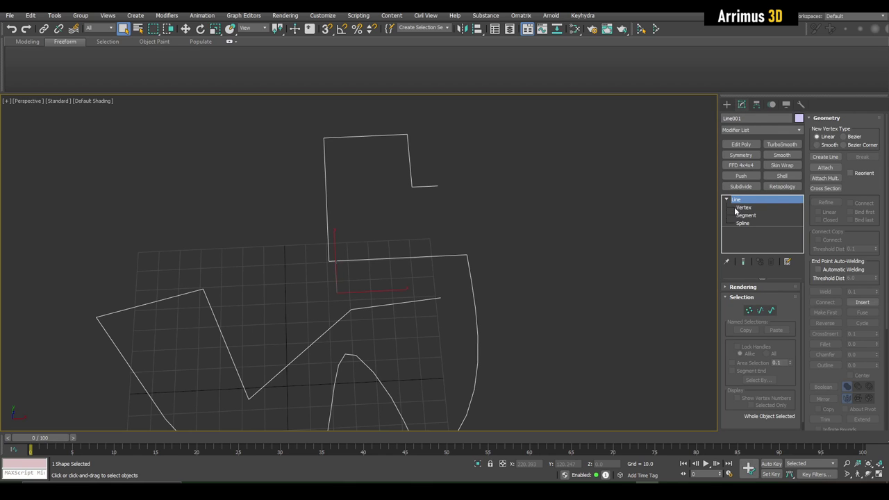
pyautogui.click(743, 206)
pyautogui.click(437, 186)
pyautogui.press('w')
pyautogui.scroll(4, 478, 194)
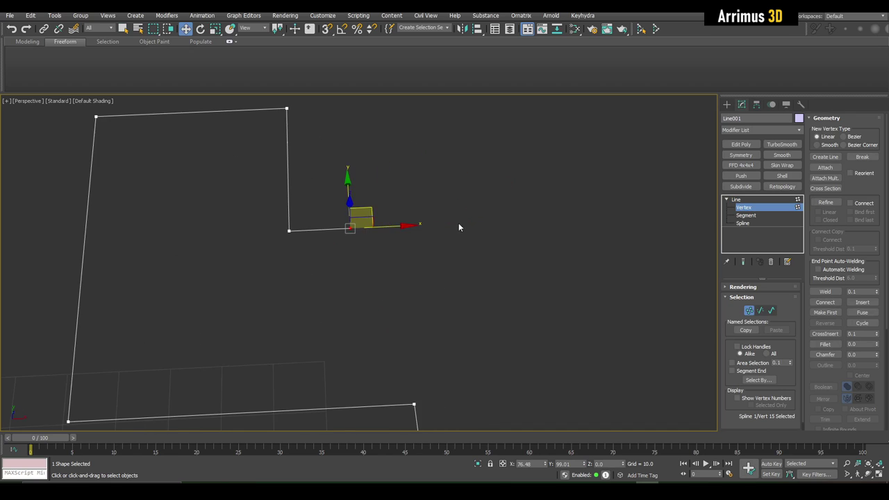
pyautogui.scroll(-4, 445, 223)
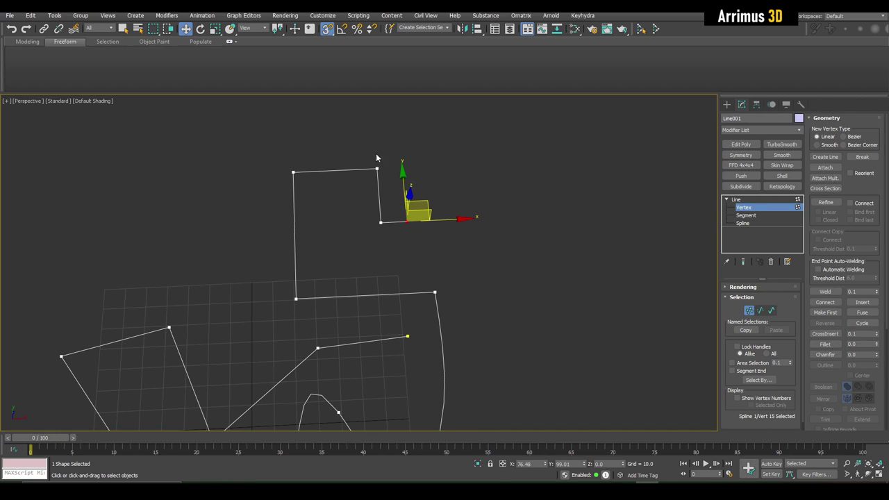
# Review the enabled snap types and the Enable Axis Constraints option in the Grid and Snap Settings.
pyautogui.rightClick(328, 30)
pyautogui.press('s')
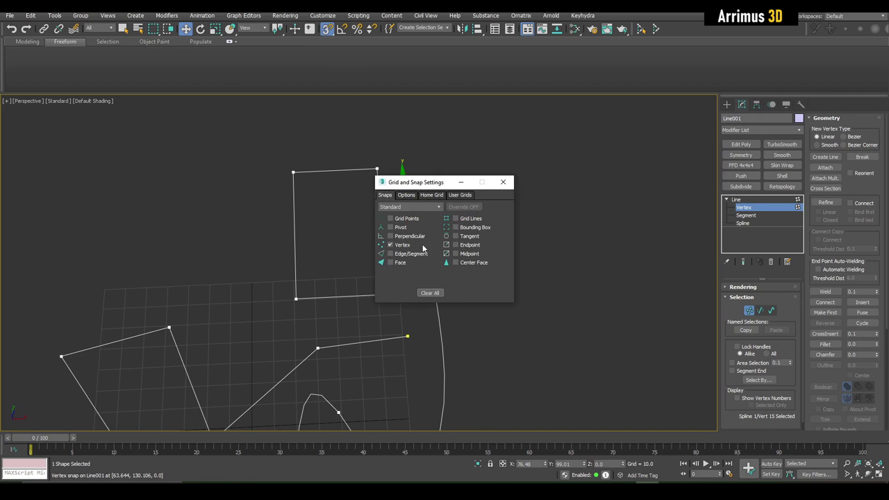
pyautogui.click(503, 182)
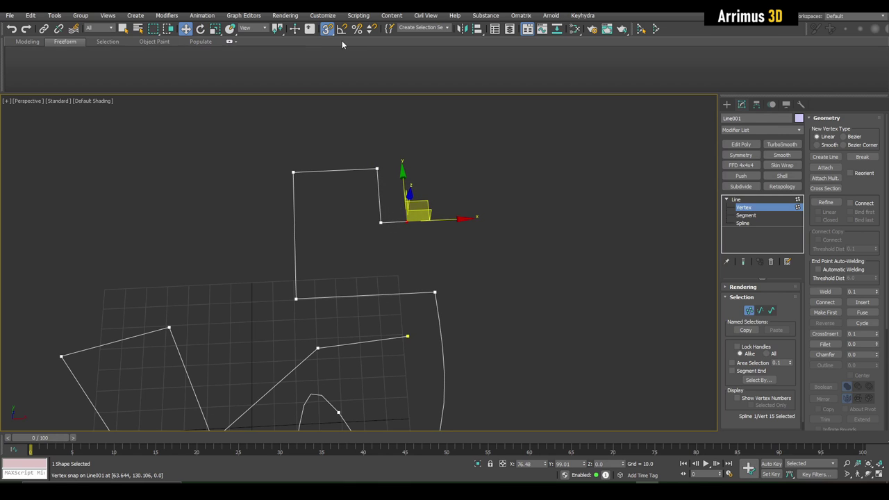
pyautogui.rightClick(327, 29)
pyautogui.click(405, 194)
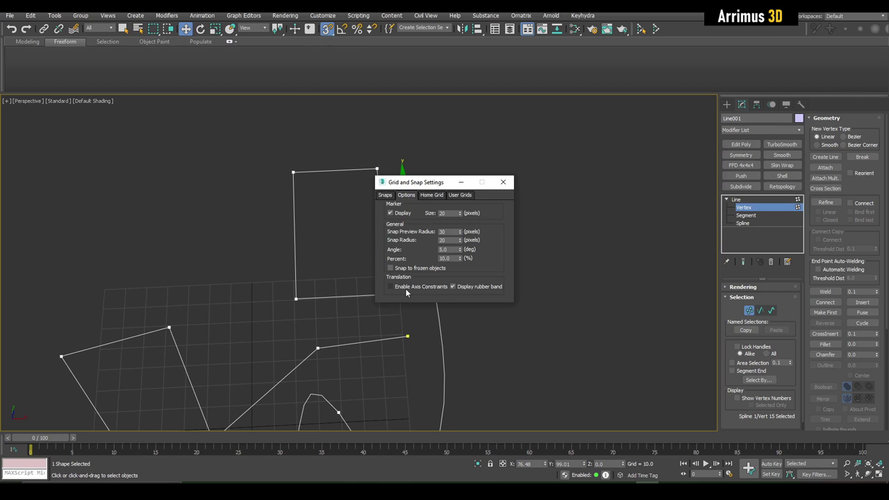
pyautogui.moveTo(426, 184); pyautogui.dragTo(219, 154)
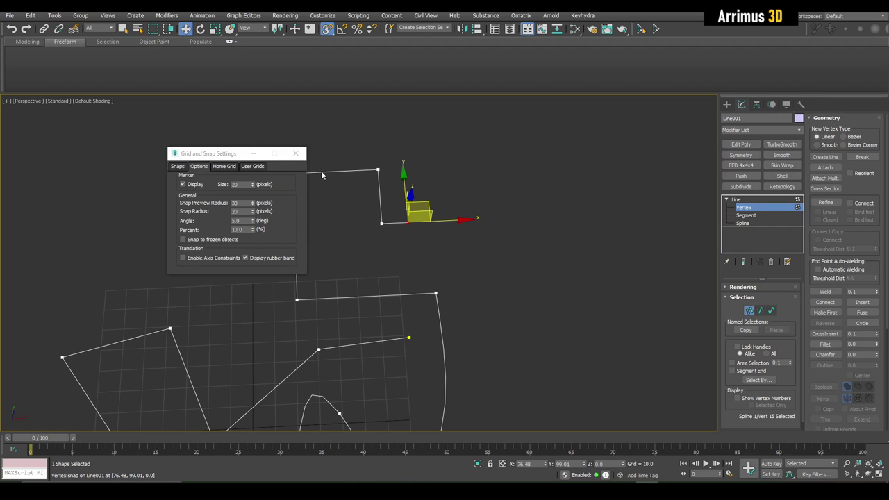
pyautogui.click(295, 153)
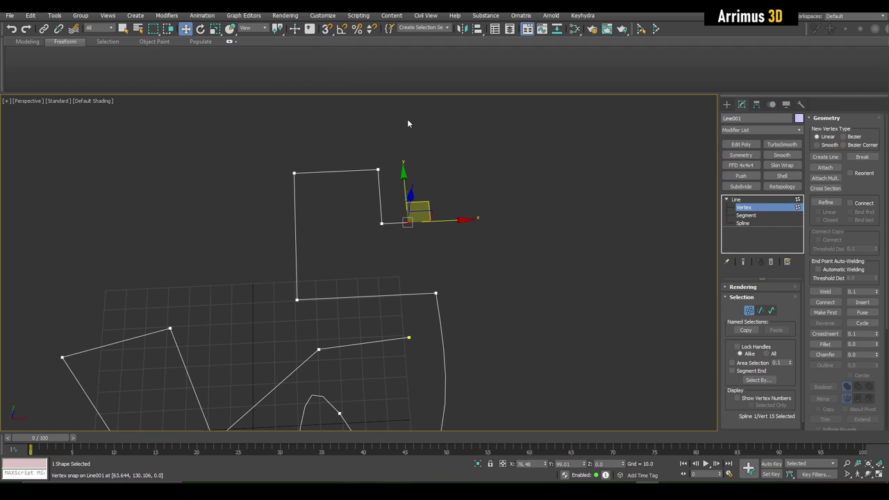
# Turn on 3D snapping and move the end vertex along X to align with the outer corner below it.
pyautogui.press('s')
pyautogui.scroll(5, 420, 229)
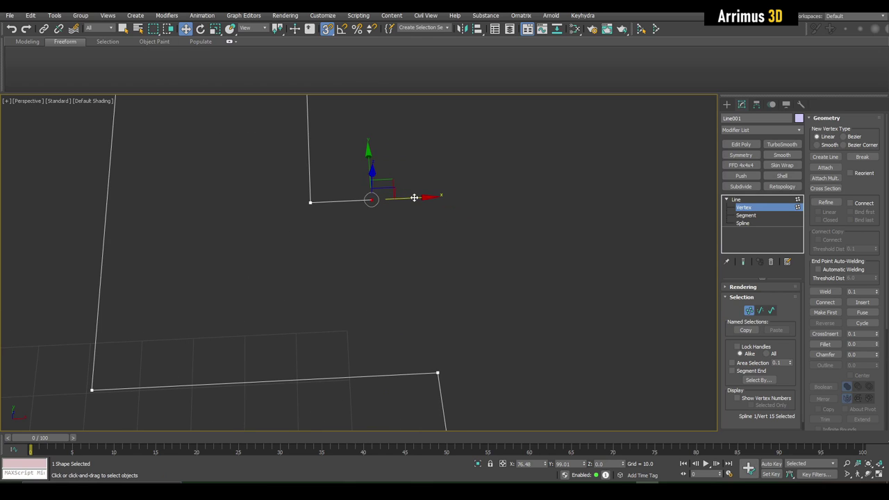
pyautogui.moveTo(418, 216)
pyautogui.mouseDown(button='middle')
pyautogui.moveTo(412, 205)
pyautogui.moveTo(417, 211)
pyautogui.mouseUp(button='middle')
pyautogui.scroll(-3, 412, 205)
pyautogui.click(486, 230)
pyautogui.moveTo(376, 182); pyautogui.dragTo(420, 287)
pyautogui.click(534, 308)
pyautogui.keyDown('alt'); pyautogui.moveTo(534, 309); pyautogui.dragTo(455, 185, button='middle'); pyautogui.keyUp('alt')
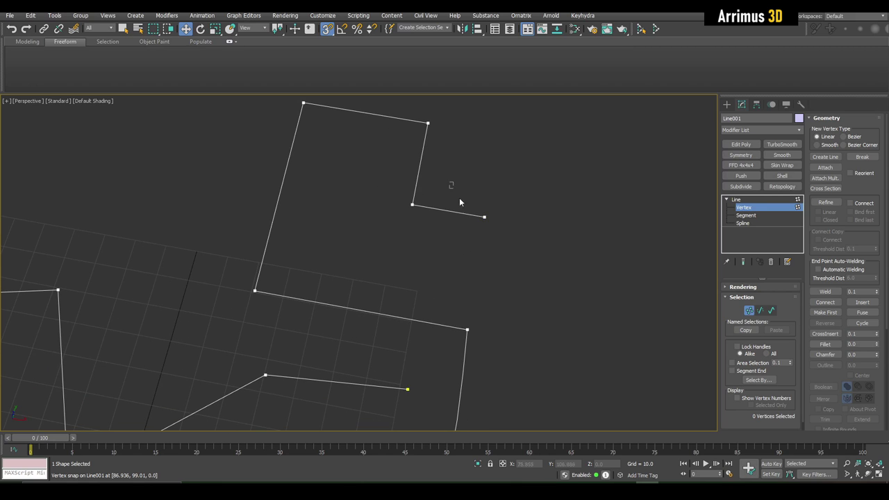
# Snap the end vertex along X to align with the inner corner where the long vertical segment begins.
pyautogui.click(484, 217)
pyautogui.keyDown('alt'); pyautogui.moveTo(519, 234); pyautogui.dragTo(507, 291, button='middle'); pyautogui.keyUp('alt')
pyautogui.keyDown('alt'); pyautogui.moveTo(478, 248); pyautogui.dragTo(487, 270, button='middle'); pyautogui.keyUp('alt')
pyautogui.keyDown('alt'); pyautogui.moveTo(506, 339); pyautogui.dragTo(452, 236, button='middle'); pyautogui.keyUp('alt')
pyautogui.moveTo(478, 274)
pyautogui.keyDown('alt'); pyautogui.mouseDown(button='middle')
pyautogui.moveTo(439, 273)
pyautogui.moveTo(476, 284)
pyautogui.mouseUp(button='middle'); pyautogui.keyUp('alt')
pyautogui.click(389, 259)
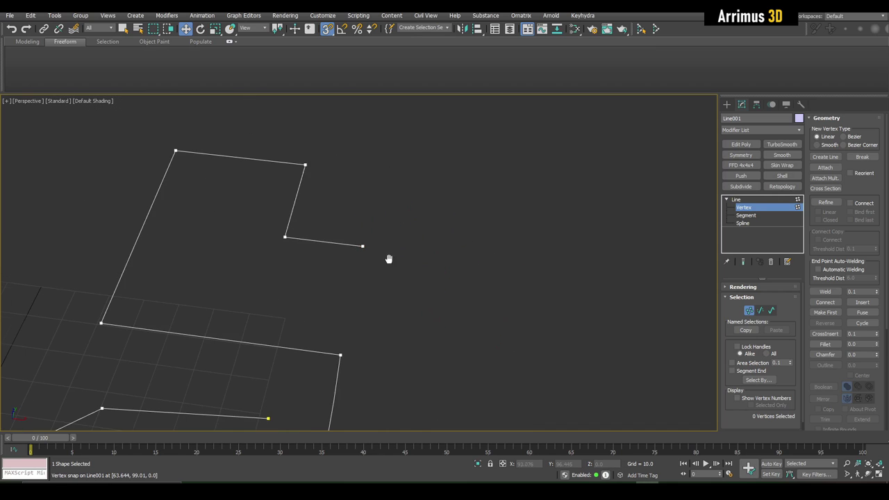
pyautogui.moveTo(389, 259); pyautogui.dragTo(454, 260, button='middle')
pyautogui.scroll(-2, 454, 259)
pyautogui.moveTo(327, 274); pyautogui.dragTo(368, 265, button='middle')
pyautogui.scroll(2, 361, 269)
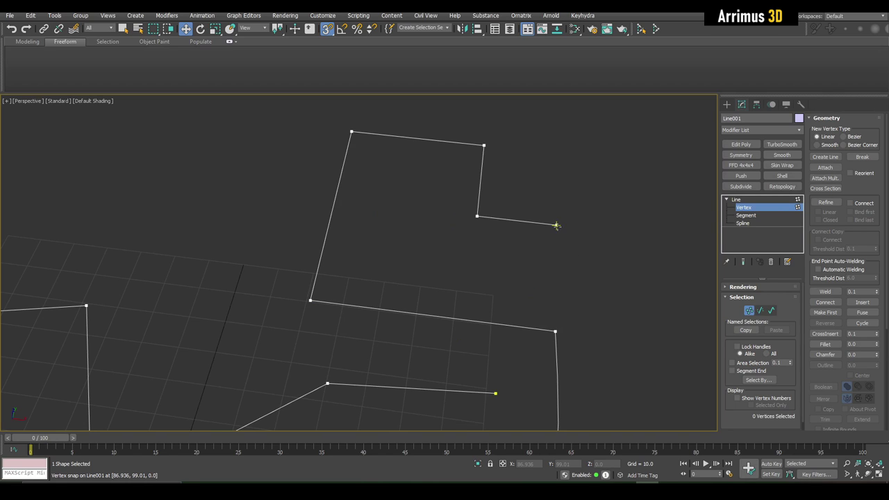
pyautogui.moveTo(555, 225); pyautogui.dragTo(312, 298)
pyautogui.click(385, 292)
pyautogui.scroll(-4, 368, 212)
pyautogui.moveTo(368, 212)
pyautogui.keyDown('alt'); pyautogui.mouseDown(button='middle')
pyautogui.moveTo(384, 241)
pyautogui.moveTo(394, 214)
pyautogui.moveTo(423, 201)
pyautogui.moveTo(409, 210)
pyautogui.mouseUp(button='middle'); pyautogui.keyUp('alt')
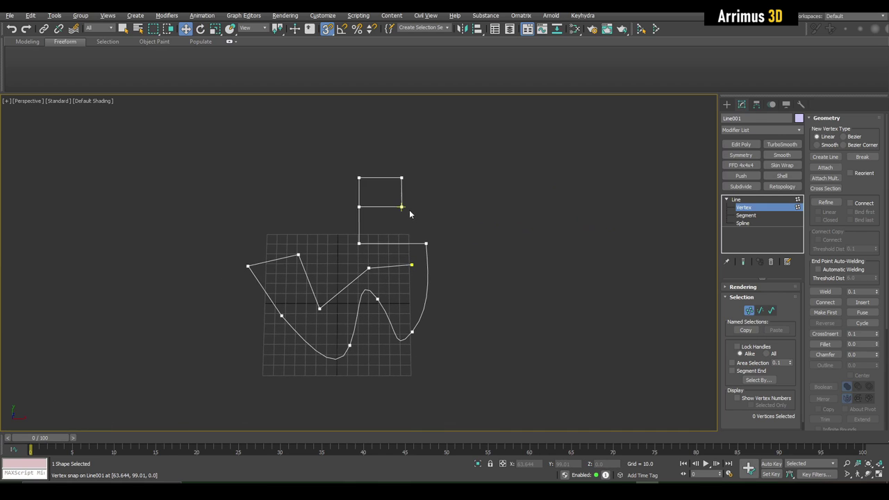
# Turn off snapping and delete the line, leaving the scene empty.
pyautogui.press('s')
pyautogui.moveTo(466, 217); pyautogui.dragTo(472, 223, button='middle')
pyautogui.scroll(-3, 470, 218)
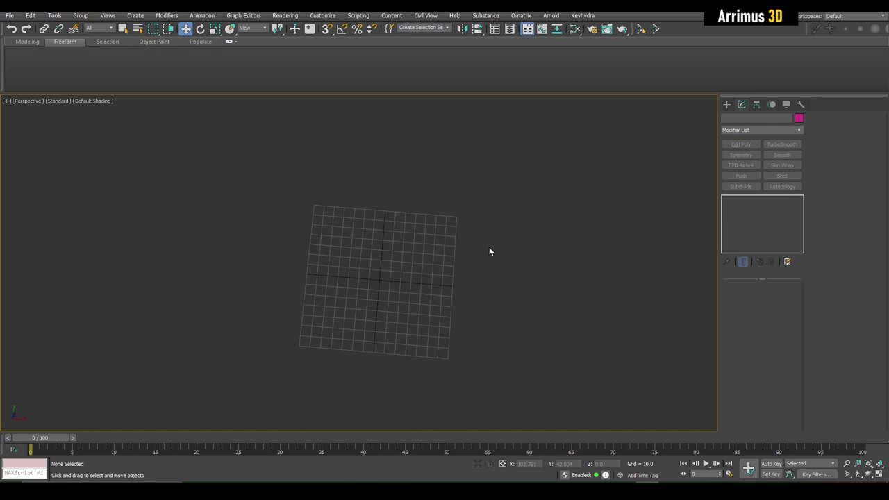
# Browse the creation tools by activating Circle, Box, Cylinder, Plane and Sphere in turn.
pyautogui.keyDown('alt'); pyautogui.moveTo(490, 254); pyautogui.dragTo(502, 277, button='middle'); pyautogui.keyUp('alt')
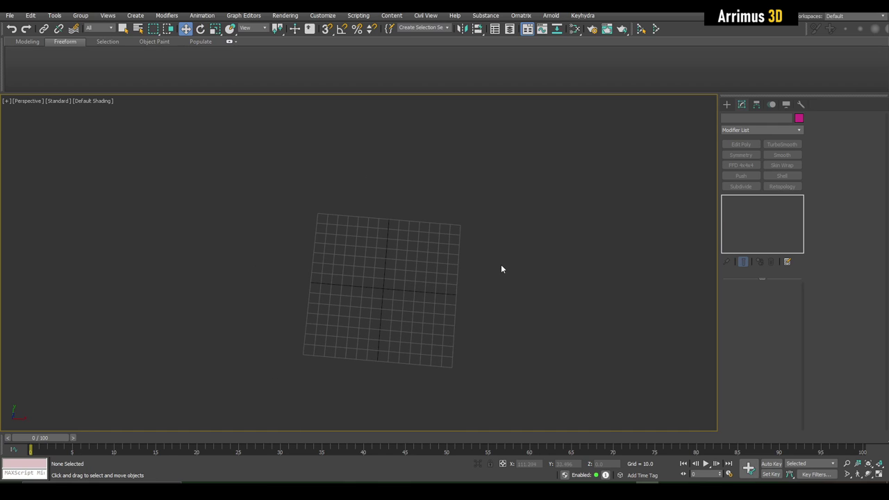
pyautogui.press('l')
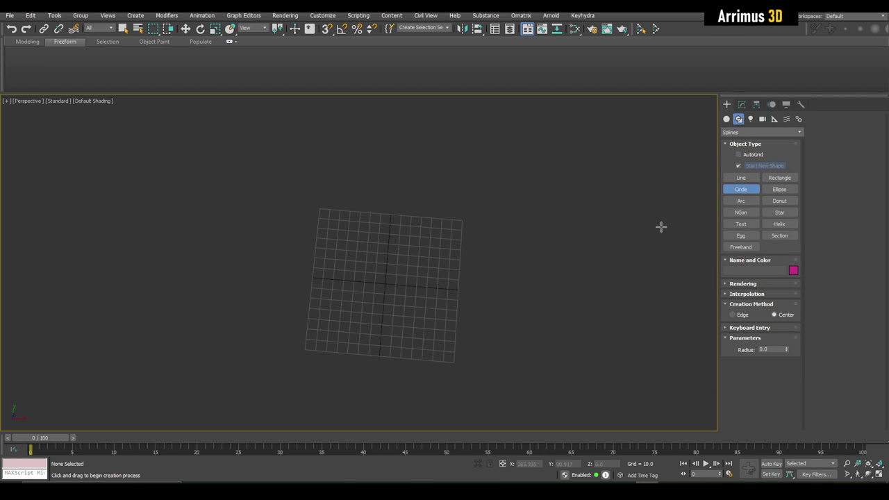
pyautogui.press('r')
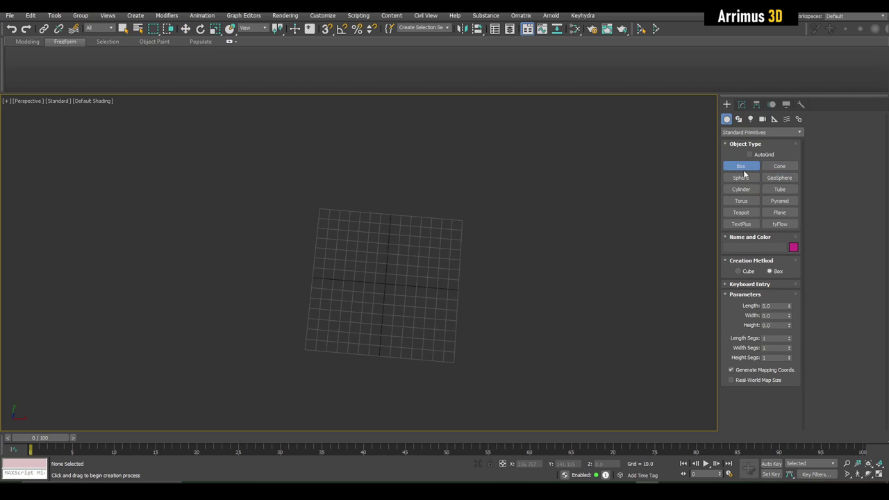
pyautogui.click(740, 169)
pyautogui.click(727, 189)
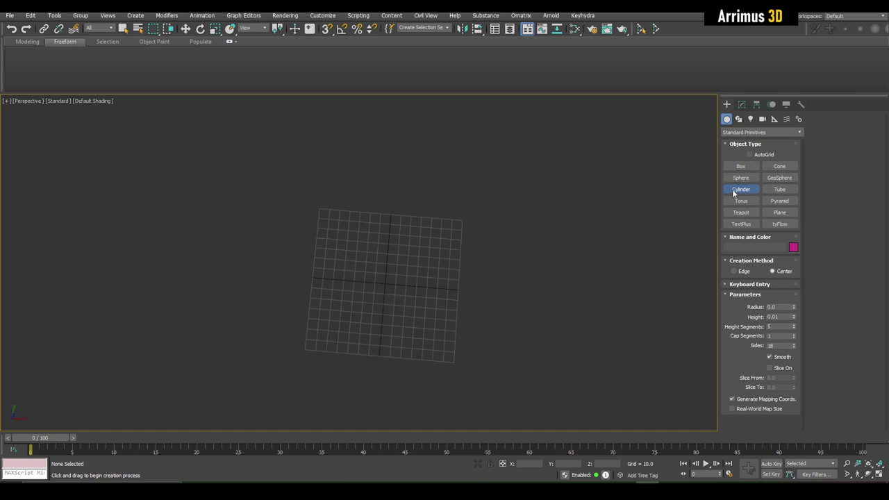
pyautogui.click(772, 214)
pyautogui.click(736, 180)
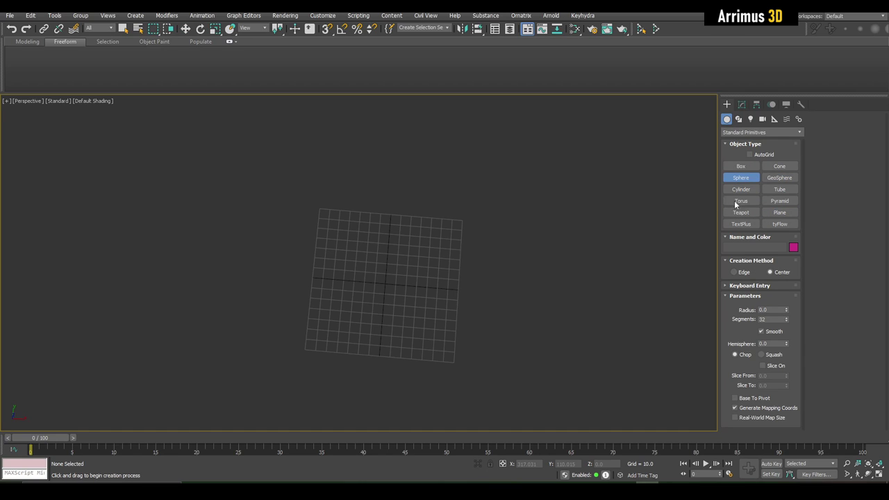
# Draw a closed four-corner rectangle with the Line tool, about 56 units tall, extending past the grid in positive X.
pyautogui.click(739, 118)
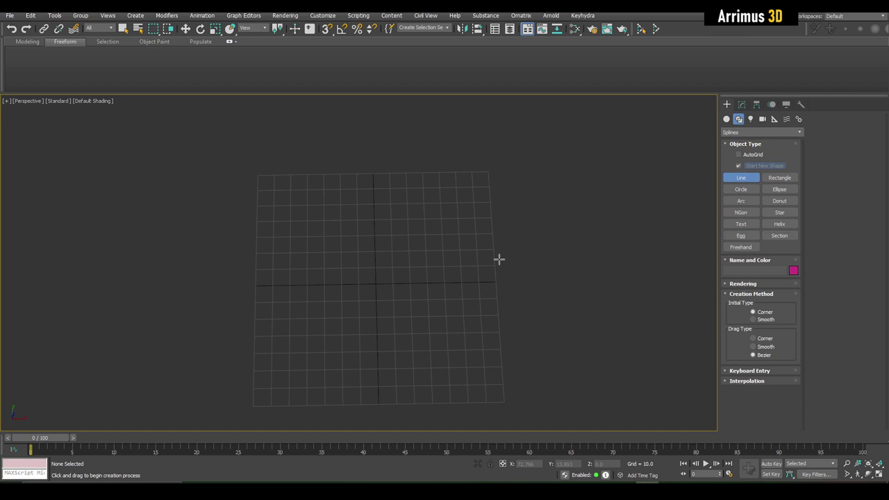
pyautogui.moveTo(476, 252); pyautogui.dragTo(456, 199, button='middle')
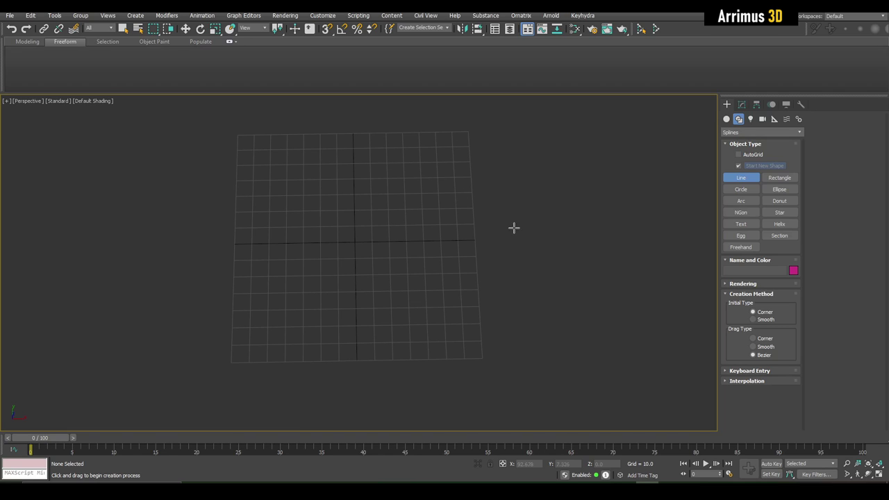
pyautogui.moveTo(513, 228); pyautogui.dragTo(469, 245, button='middle')
pyautogui.click(519, 201)
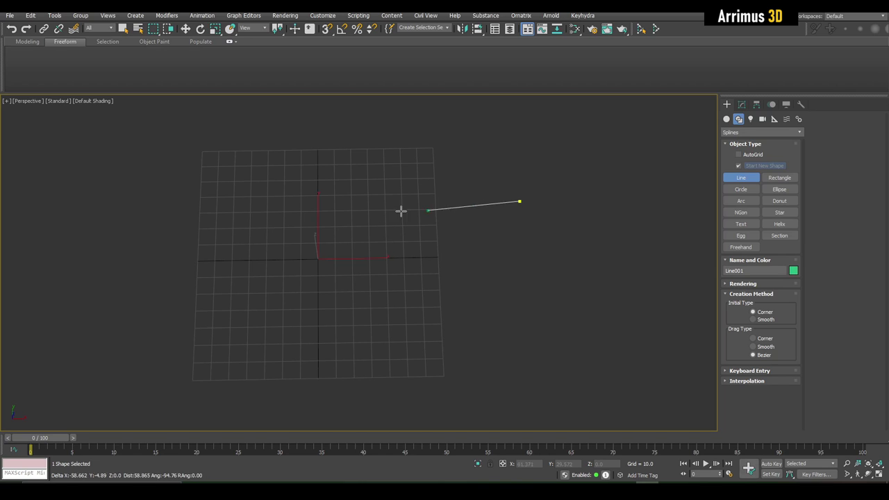
pyautogui.click(279, 206)
pyautogui.click(278, 293)
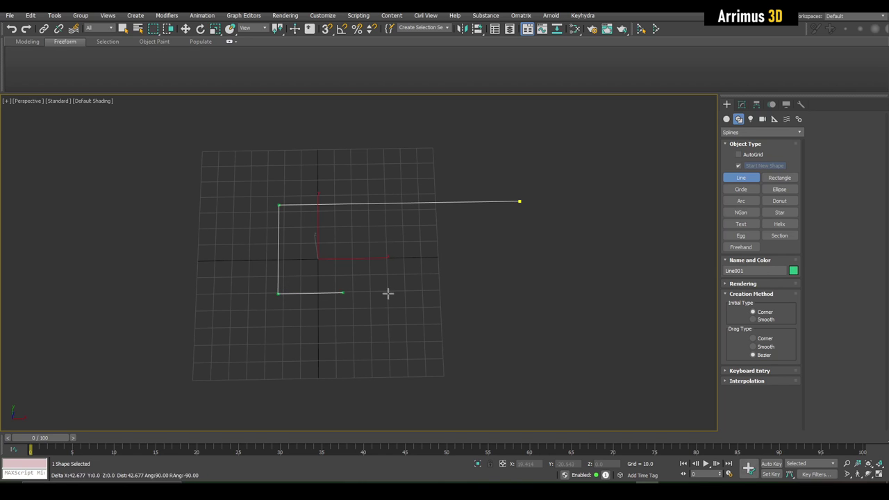
pyautogui.click(522, 290)
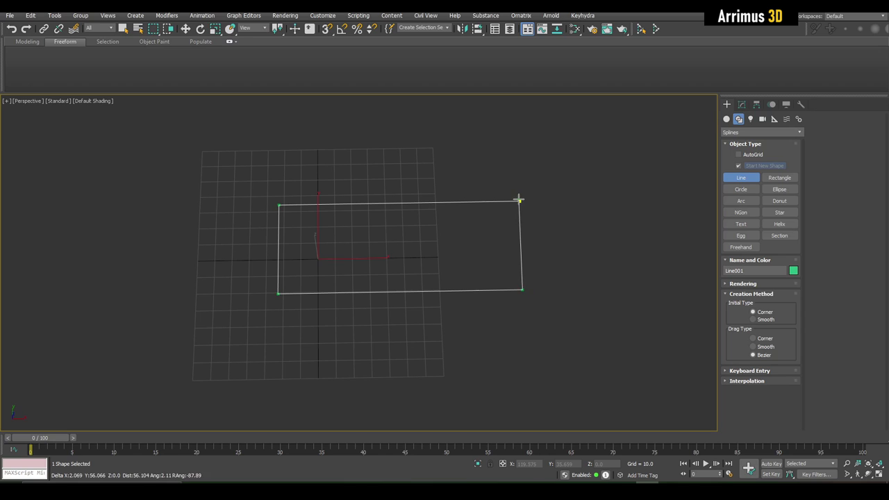
pyautogui.click(519, 201)
pyautogui.click(424, 252)
# Finish line creation and delete the rectangular spline.
pyautogui.moveTo(467, 234); pyautogui.dragTo(481, 247, button='middle')
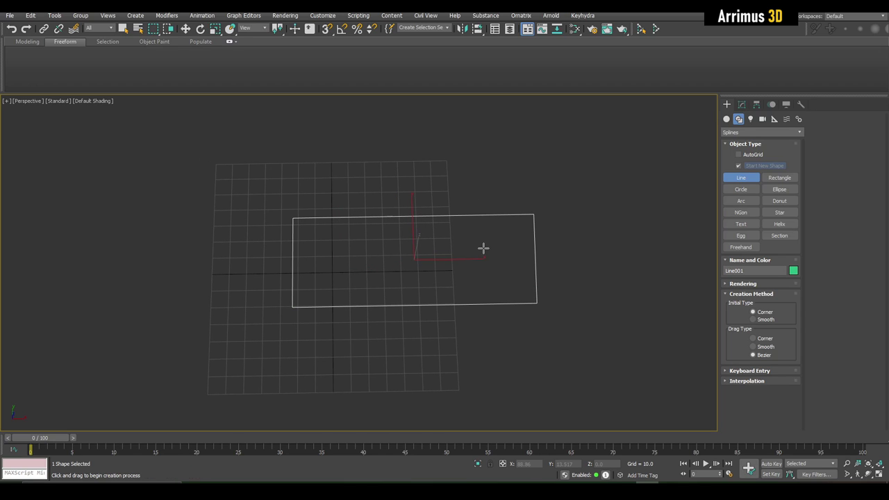
pyautogui.rightClick(559, 241)
pyautogui.press('Delete')
# Draw a closed seven-corner outline with the Line tool, with a sloped upper edge and a stepped lower edge widening towards positive X.
pyautogui.click(740, 178)
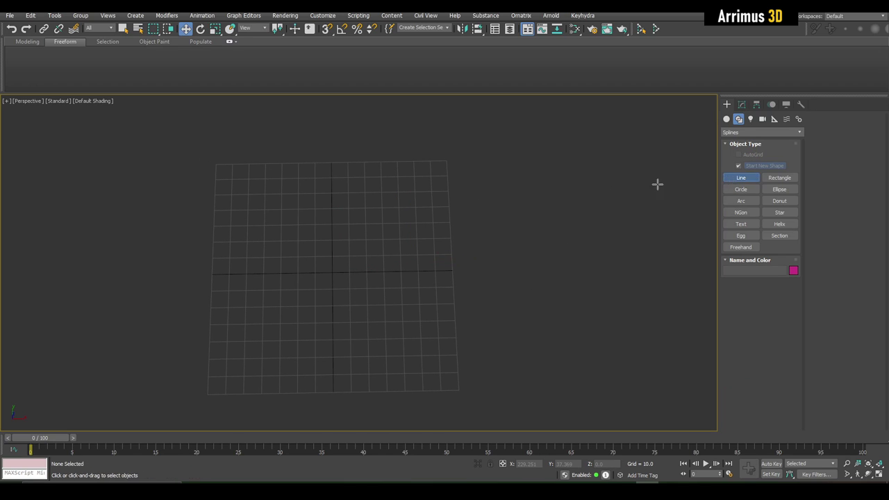
pyautogui.moveTo(538, 191); pyautogui.dragTo(545, 200, button='middle')
pyautogui.click(544, 199)
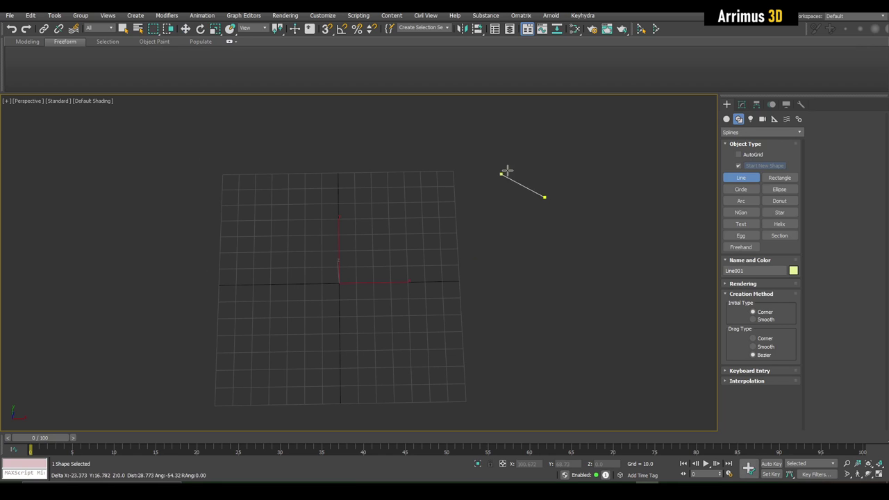
pyautogui.click(417, 200)
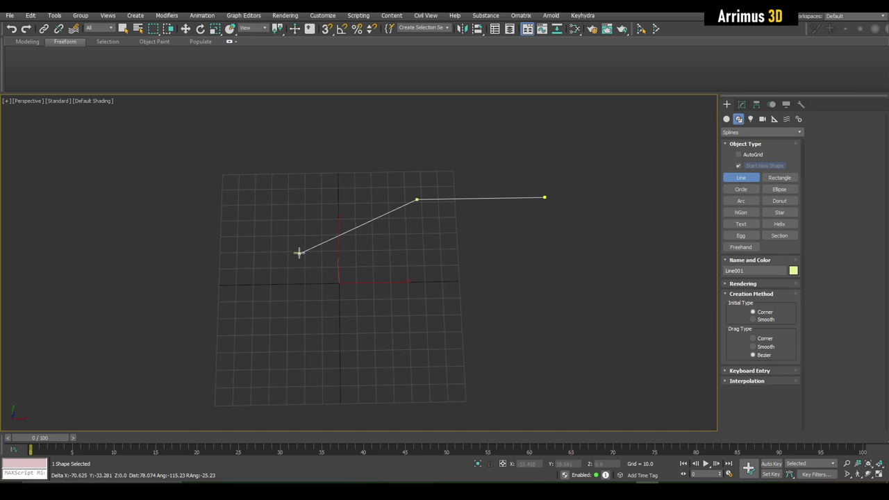
pyautogui.click(236, 268)
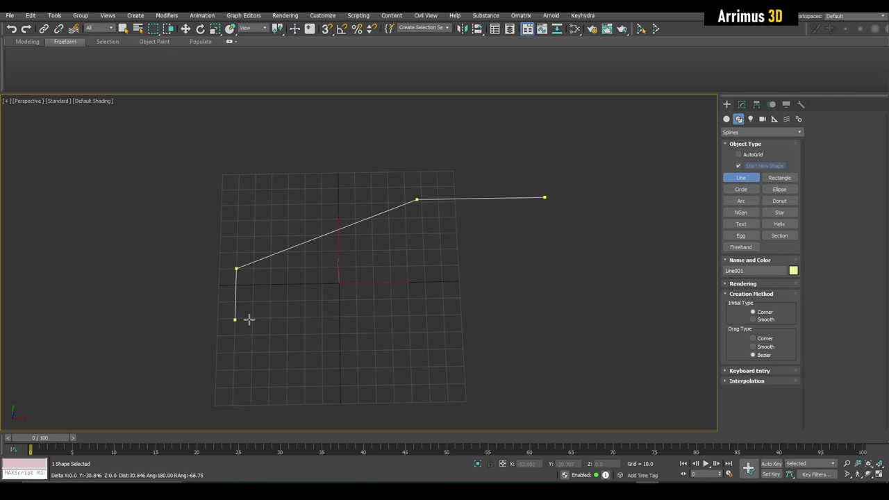
pyautogui.click(240, 322)
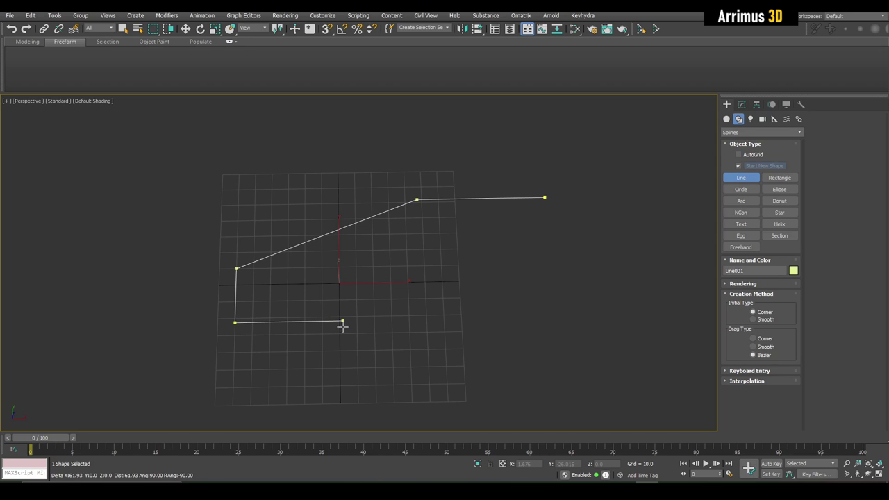
pyautogui.click(387, 320)
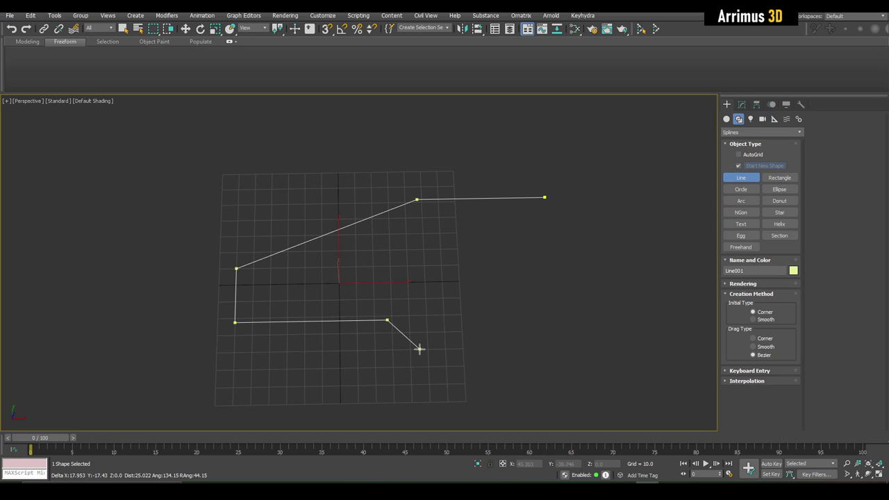
pyautogui.click(420, 349)
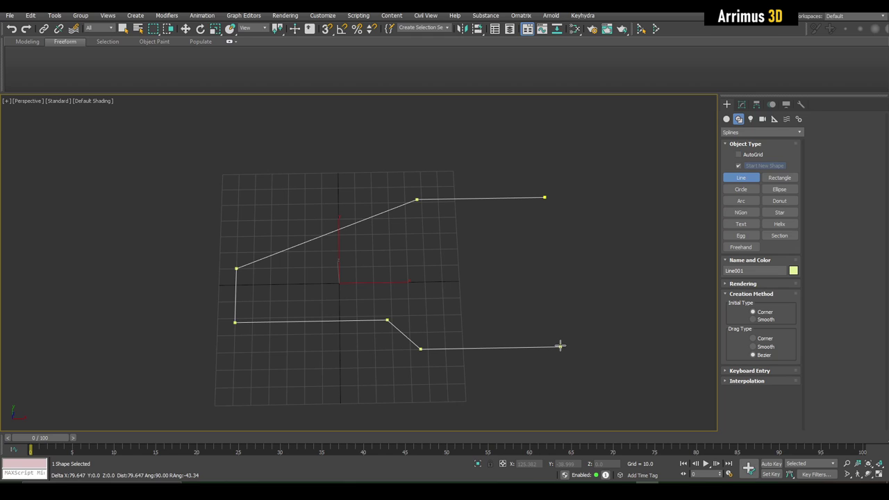
pyautogui.click(555, 345)
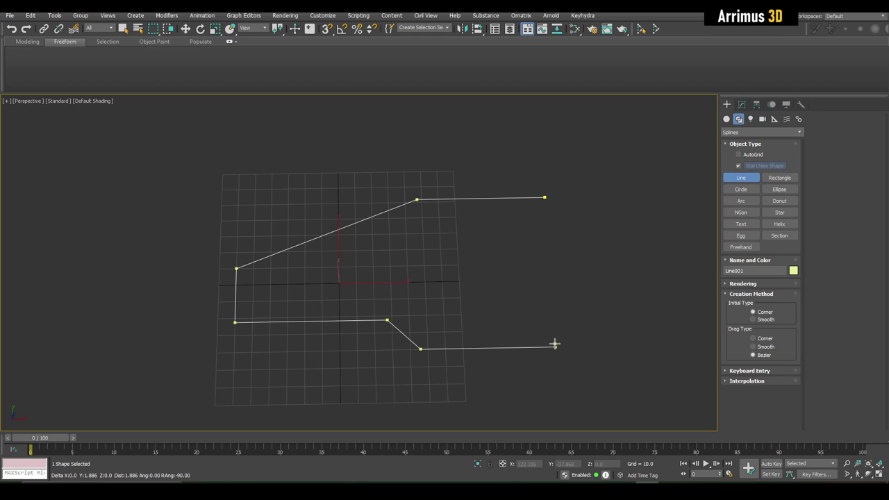
pyautogui.click(545, 197)
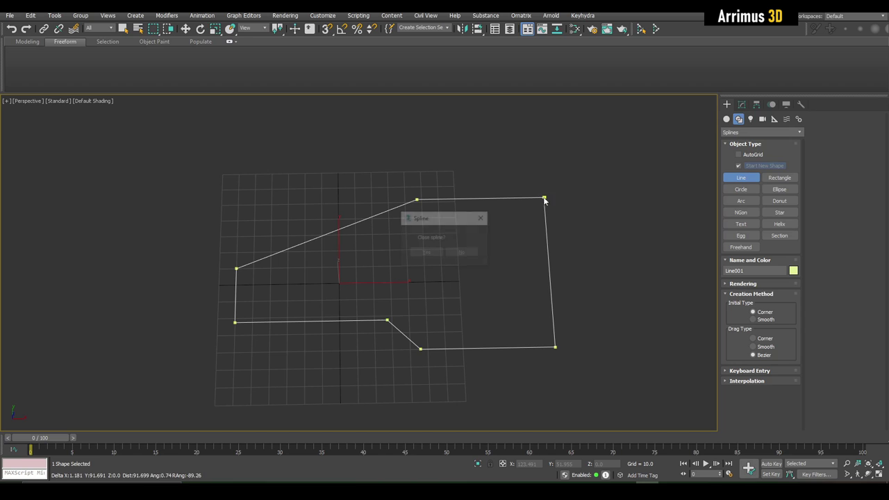
pyautogui.click(434, 252)
# Open the outline for vertex editing and expand its Line entry to view the Vertex, Segment and Spline levels.
pyautogui.press('w')
pyautogui.press('1')
pyautogui.moveTo(573, 305); pyautogui.dragTo(549, 297, button='middle')
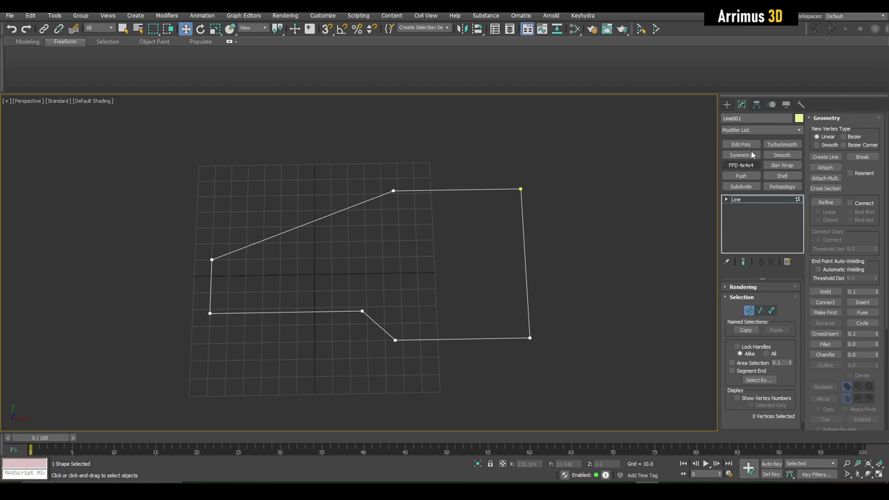
pyautogui.click(727, 106)
pyautogui.moveTo(535, 252); pyautogui.dragTo(543, 250, button='middle')
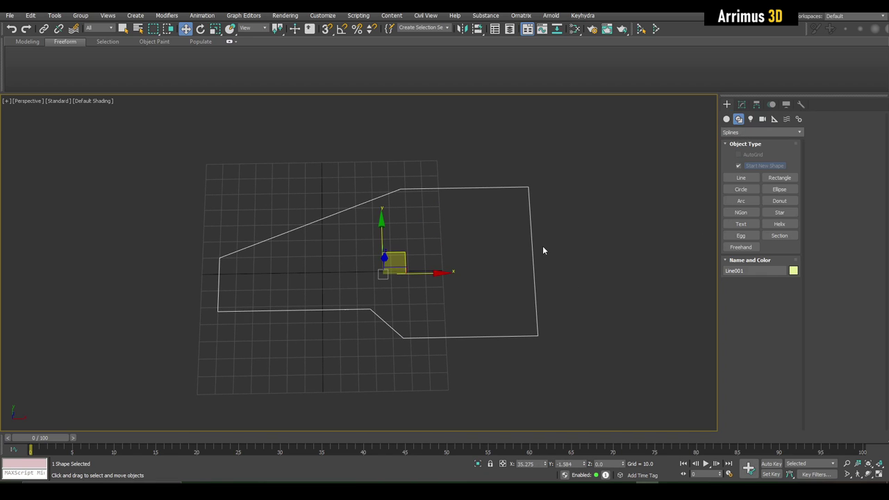
pyautogui.press('1')
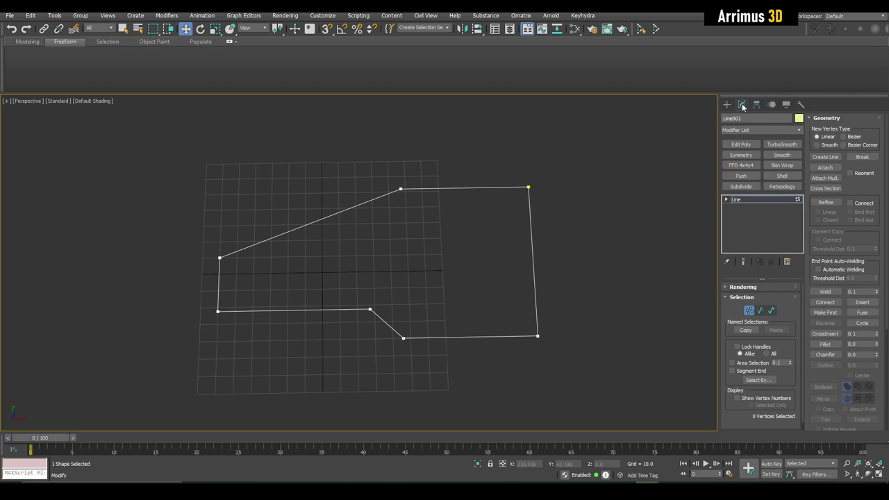
pyautogui.click(725, 199)
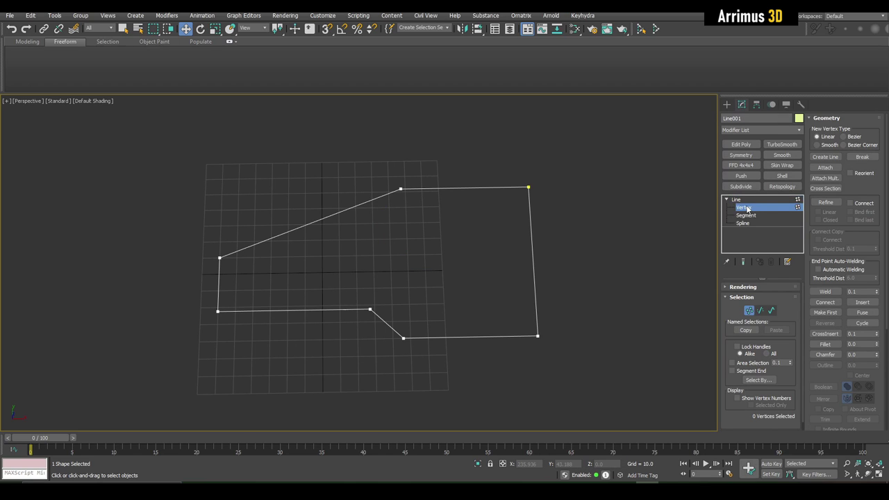
# Turn on 3D snapping and leave the outline's vertex editing.
pyautogui.moveTo(560, 295); pyautogui.dragTo(532, 276, button='middle')
pyautogui.press('s')
pyautogui.moveTo(499, 283); pyautogui.dragTo(507, 177)
pyautogui.moveTo(504, 175); pyautogui.dragTo(503, 175)
pyautogui.moveTo(553, 225); pyautogui.dragTo(537, 234, button='middle')
pyautogui.press('1')
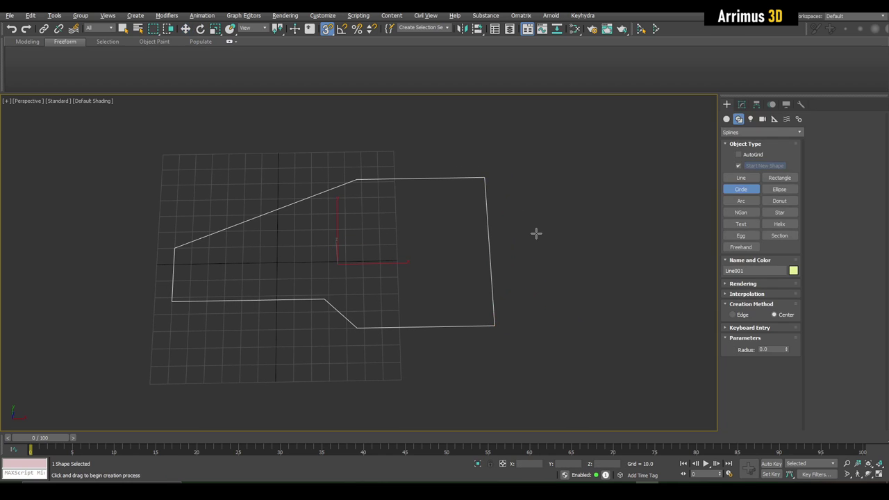
# Activate the Circle tool and enable Midpoint snapping alongside Vertex in the snap settings.
pyautogui.click(740, 189)
pyautogui.moveTo(481, 238); pyautogui.dragTo(490, 275, button='middle')
pyautogui.scroll(4, 432, 248)
pyautogui.scroll(-2, 449, 236)
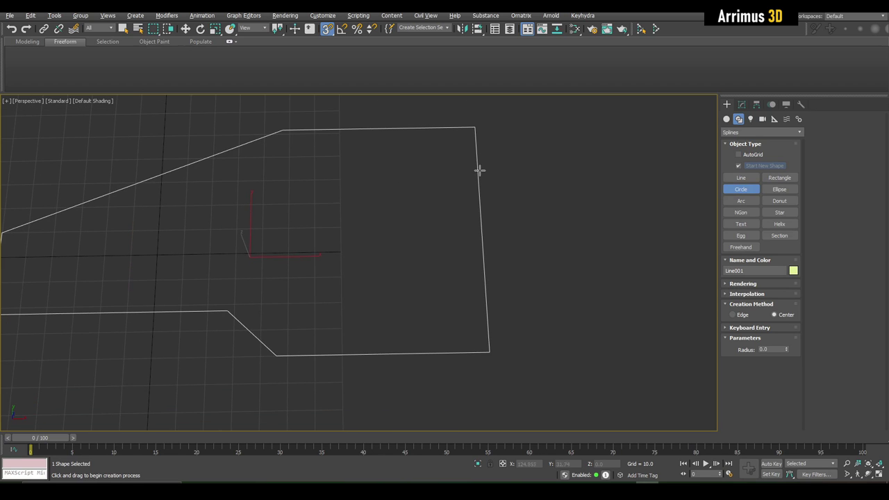
pyautogui.moveTo(478, 171); pyautogui.dragTo(490, 236, button='middle')
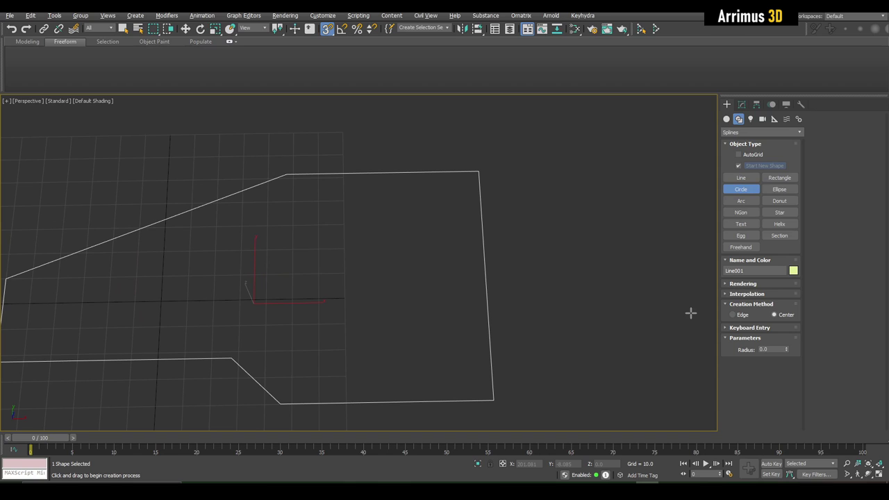
pyautogui.moveTo(690, 314); pyautogui.dragTo(620, 254, button='middle')
pyautogui.rightClick(327, 29)
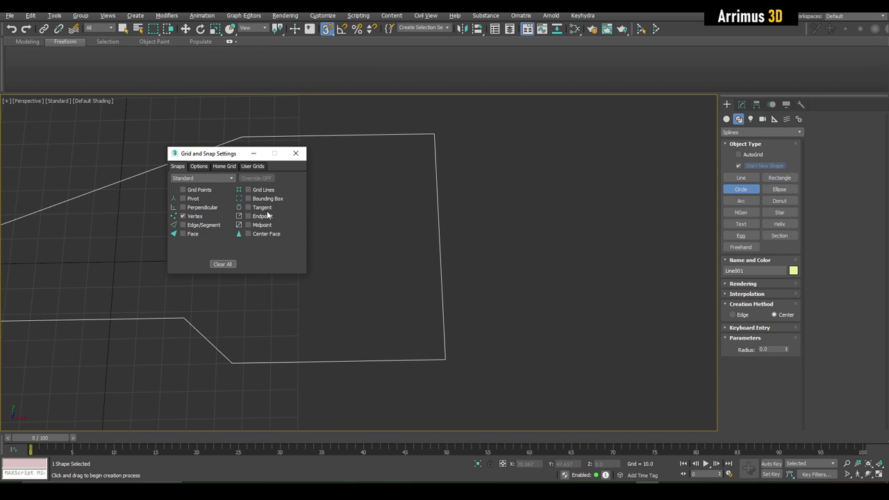
pyautogui.moveTo(344, 231); pyautogui.dragTo(357, 243, button='middle')
pyautogui.moveTo(452, 258); pyautogui.dragTo(487, 254, button='middle')
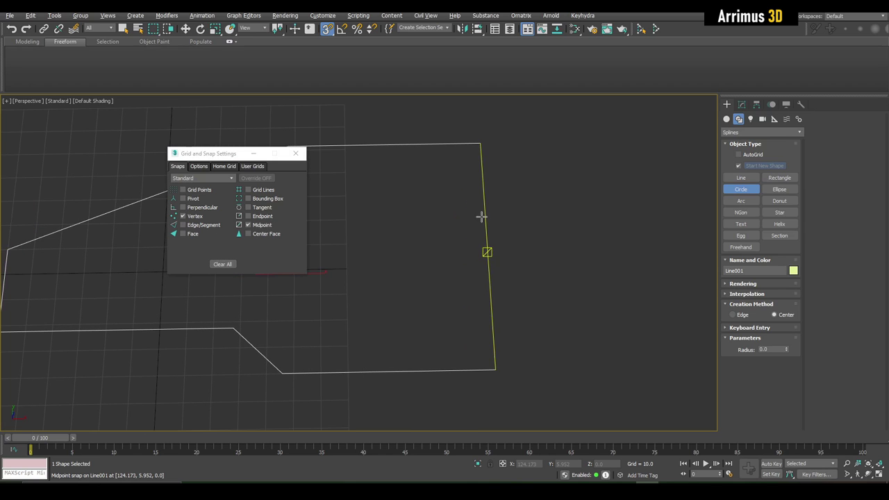
# Draw a circle centred on the midpoint of the outline's tall vertical end edge, with its radius reaching the edge's upper corner.
pyautogui.moveTo(391, 144); pyautogui.dragTo(496, 173, button='middle')
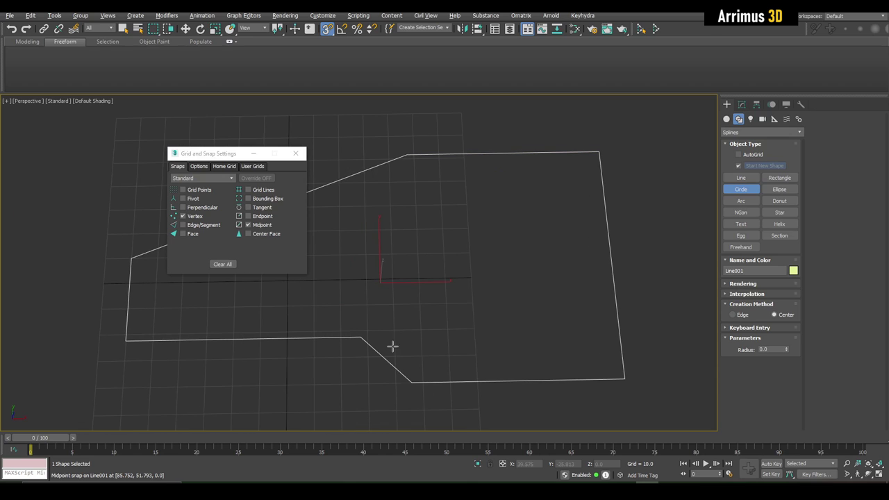
pyautogui.scroll(-3, 299, 353)
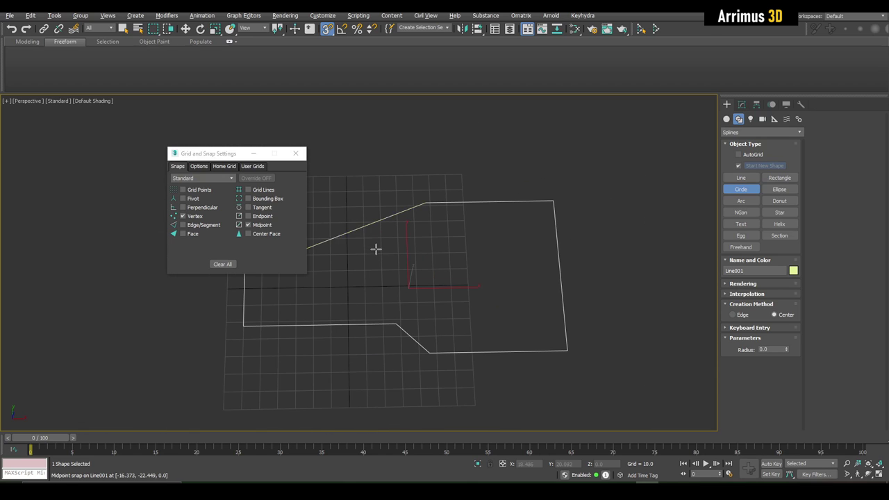
pyautogui.click(560, 273)
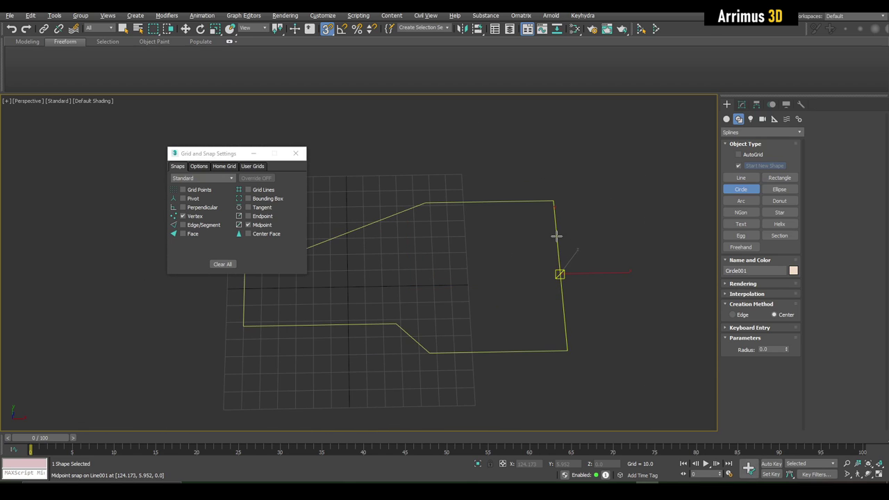
pyautogui.moveTo(573, 211); pyautogui.dragTo(565, 220, button='middle')
pyautogui.moveTo(551, 283); pyautogui.dragTo(544, 212)
pyautogui.press('w')
pyautogui.moveTo(595, 258); pyautogui.dragTo(510, 230, button='middle')
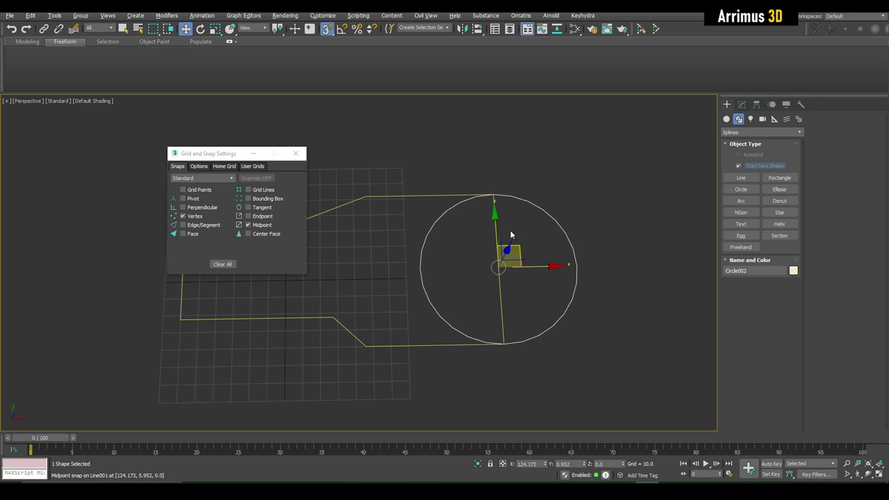
# Turn off 3D snapping, disable the Midpoint snap option and move the snap settings window clear of the outline.
pyautogui.press('s')
pyautogui.moveTo(211, 155); pyautogui.dragTo(62, 168)
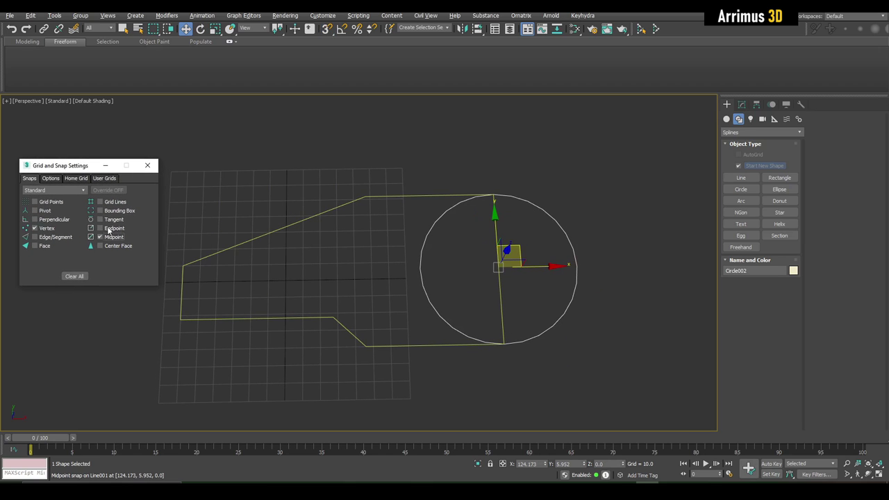
pyautogui.click(116, 237)
# Examine where the outline's upper edge meets the circle, selecting and deselecting the outline to tell the shapes apart.
pyautogui.press('q')
pyautogui.click(497, 176)
pyautogui.scroll(5, 488, 182)
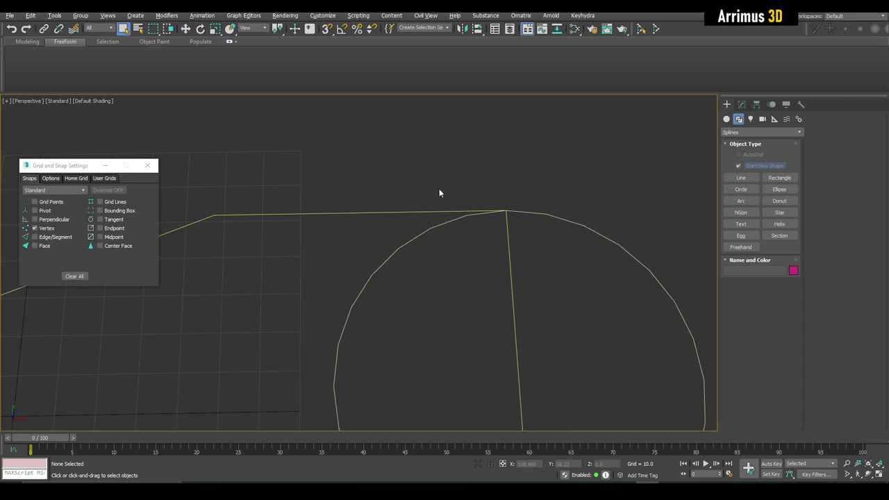
pyautogui.click(365, 213)
pyautogui.scroll(-3, 305, 227)
pyautogui.moveTo(324, 228); pyautogui.dragTo(373, 215, button='middle')
pyautogui.scroll(-2, 373, 215)
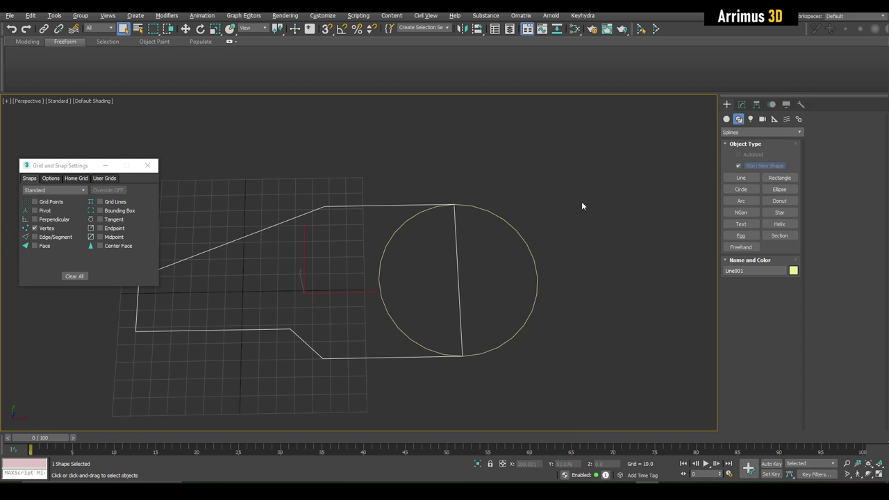
pyautogui.click(581, 204)
pyautogui.moveTo(470, 209); pyautogui.dragTo(484, 198, button='middle')
# Clone the circle as a copy scaled uniformly to about 72% to form a concentric inner circle, and clear the selection.
pyautogui.moveTo(547, 177); pyautogui.dragTo(519, 215)
pyautogui.moveTo(516, 221); pyautogui.dragTo(465, 211, button='middle')
pyautogui.press('w')
pyautogui.scroll(3, 465, 211)
pyautogui.press('r')
pyautogui.moveTo(391, 278); pyautogui.dragTo(419, 268, button='middle')
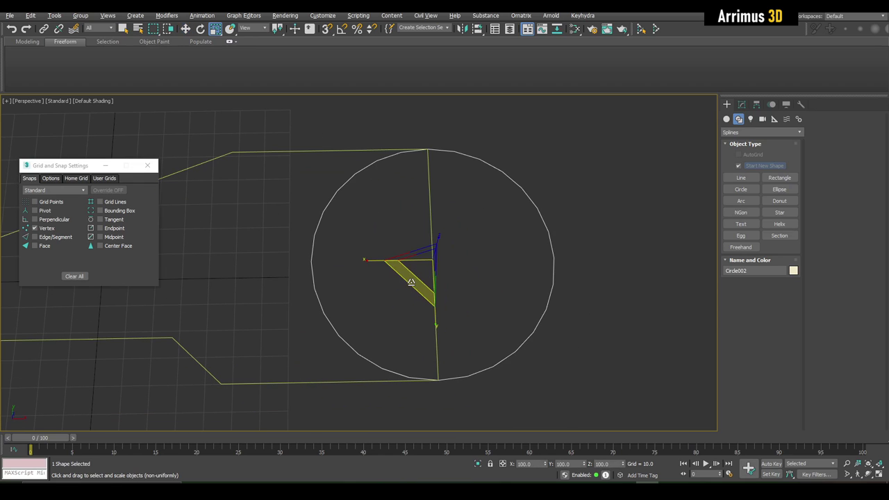
pyautogui.moveTo(408, 281)
pyautogui.keyDown('shift'); pyautogui.mouseDown()
pyautogui.moveTo(413, 291)
pyautogui.moveTo(421, 259)
pyautogui.mouseUp(); pyautogui.keyUp('shift')
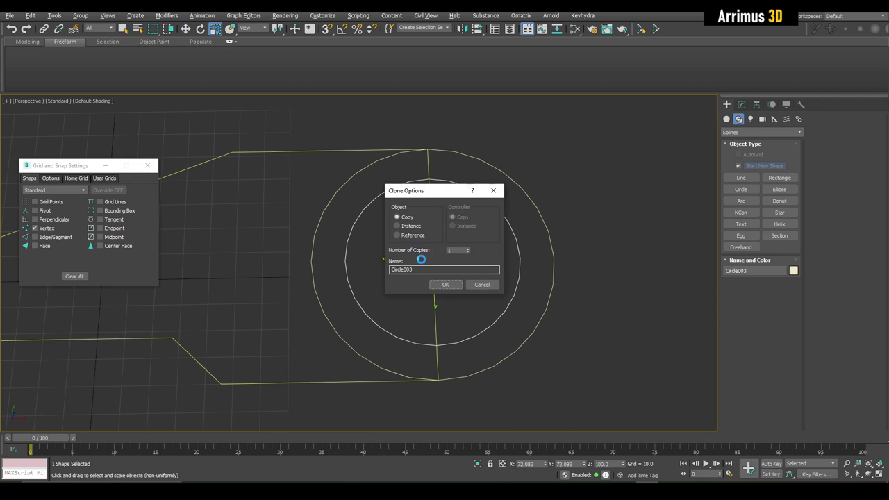
pyautogui.click(441, 283)
pyautogui.moveTo(440, 279); pyautogui.dragTo(454, 284, button='middle')
pyautogui.press('q')
pyautogui.click(644, 182)
# Isolate the outline and the outer circle together, leaving the inner circle out, and clear the selection.
pyautogui.moveTo(468, 175); pyautogui.dragTo(485, 193, button='middle')
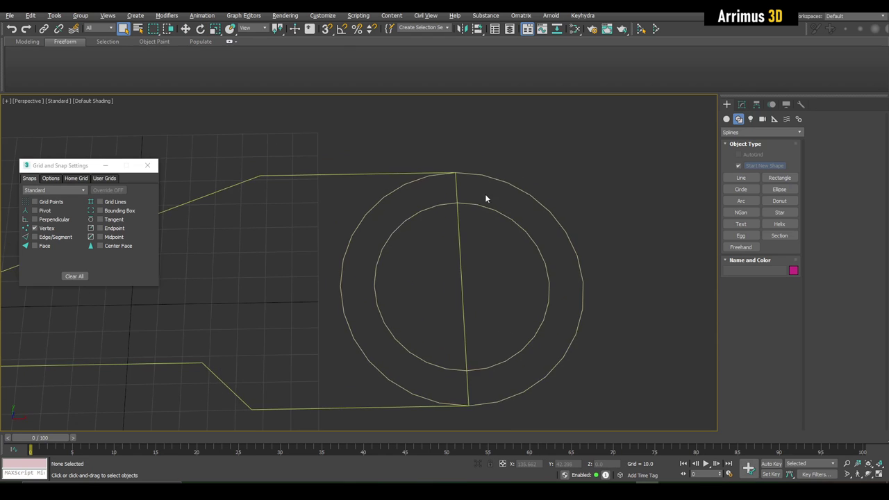
pyautogui.scroll(-3, 484, 194)
pyautogui.moveTo(502, 150); pyautogui.dragTo(452, 192)
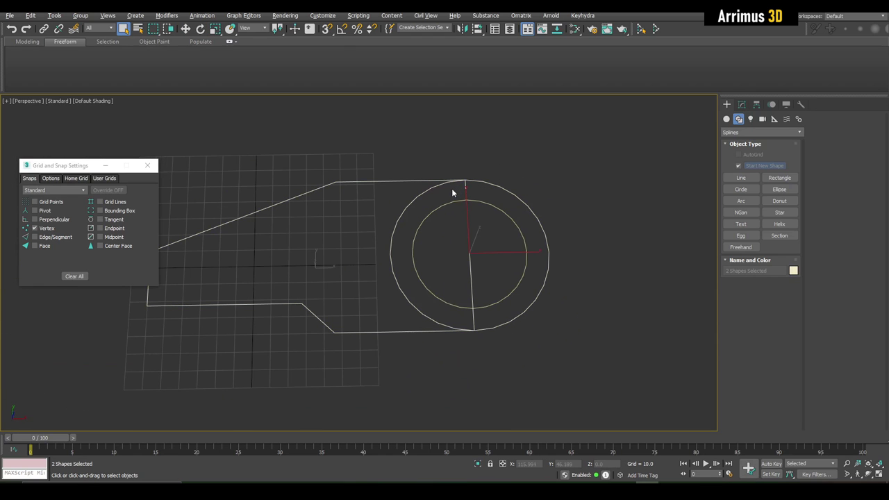
pyautogui.hotkey('alt', 'q')
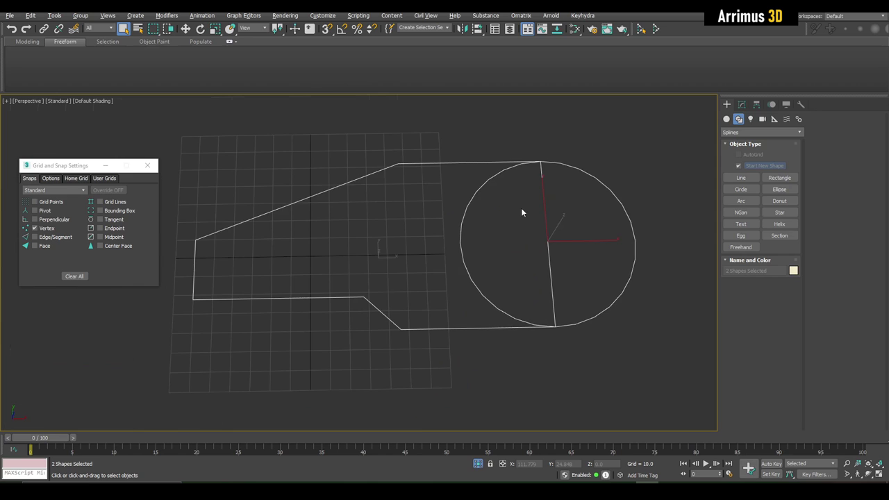
pyautogui.click(573, 233)
# Hide the grid in the perspective view so that only the outline and the circle are displayed.
pyautogui.scroll(-4, 532, 228)
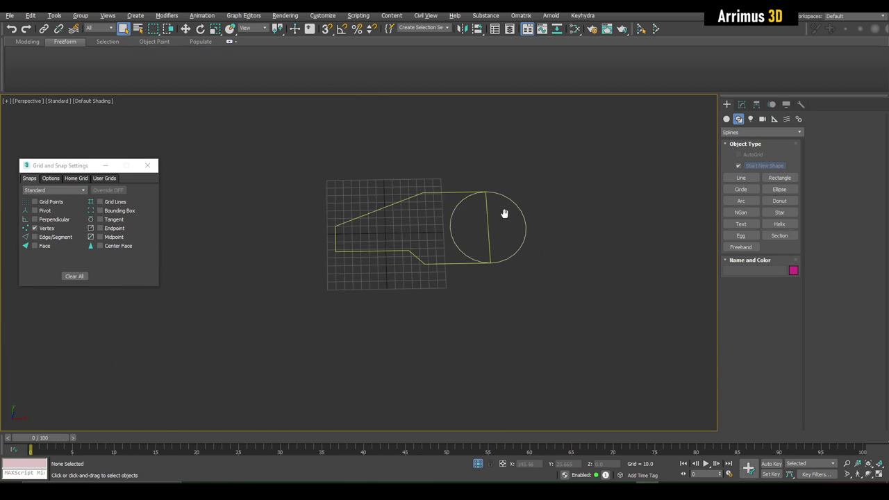
pyautogui.scroll(6, 504, 212)
pyautogui.scroll(-4, 497, 230)
pyautogui.scroll(4, 434, 251)
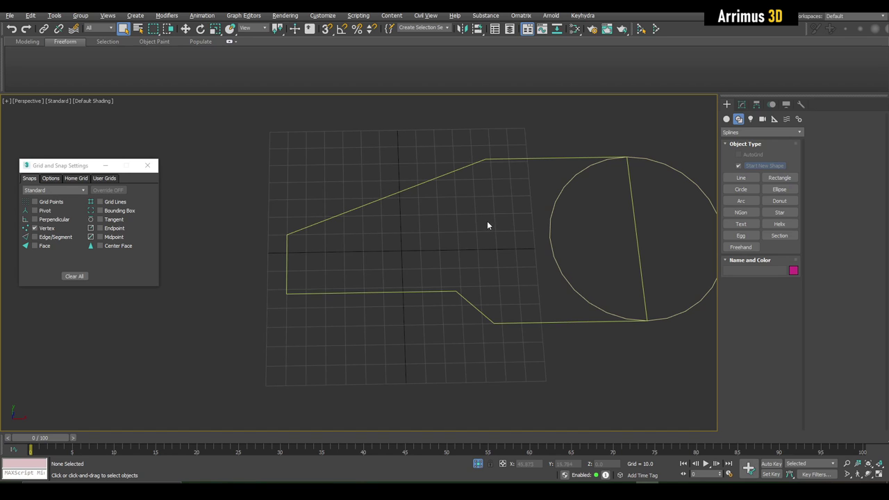
pyautogui.scroll(-4, 487, 221)
pyautogui.scroll(6, 428, 244)
pyautogui.scroll(-5, 402, 281)
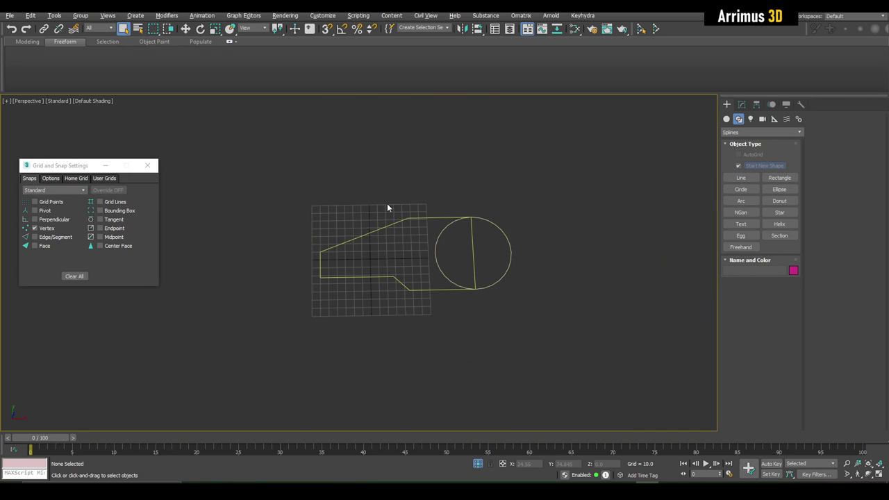
pyautogui.scroll(5, 387, 207)
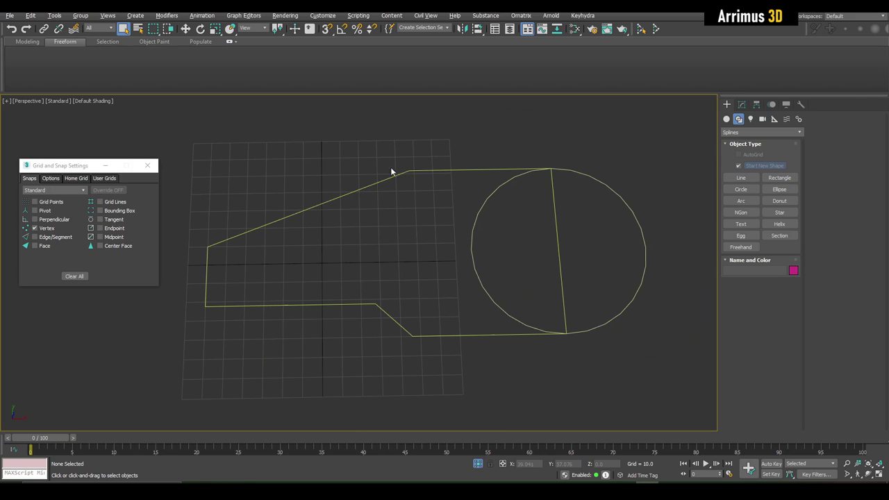
pyautogui.press('g')
pyautogui.moveTo(518, 196); pyautogui.dragTo(465, 193, button='middle')
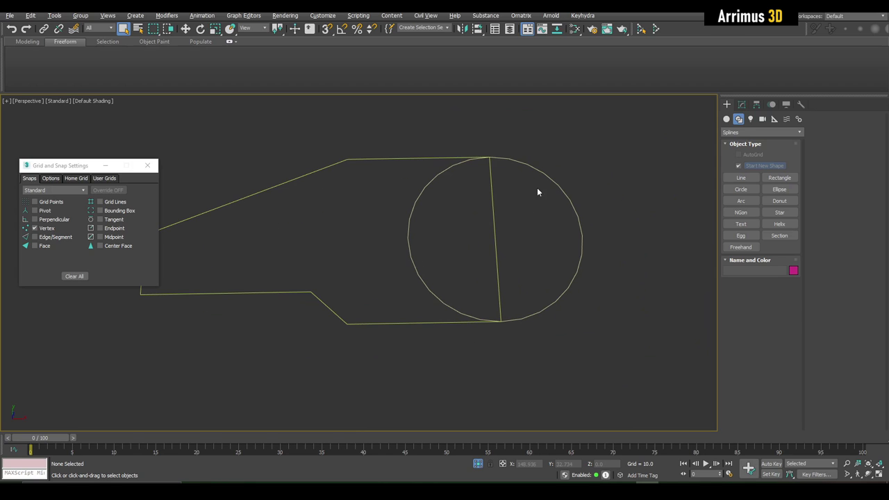
# Inspect the outline's Vertex, Segment and Spline sub-object levels, then deselect it.
pyautogui.click(421, 158)
pyautogui.click(741, 104)
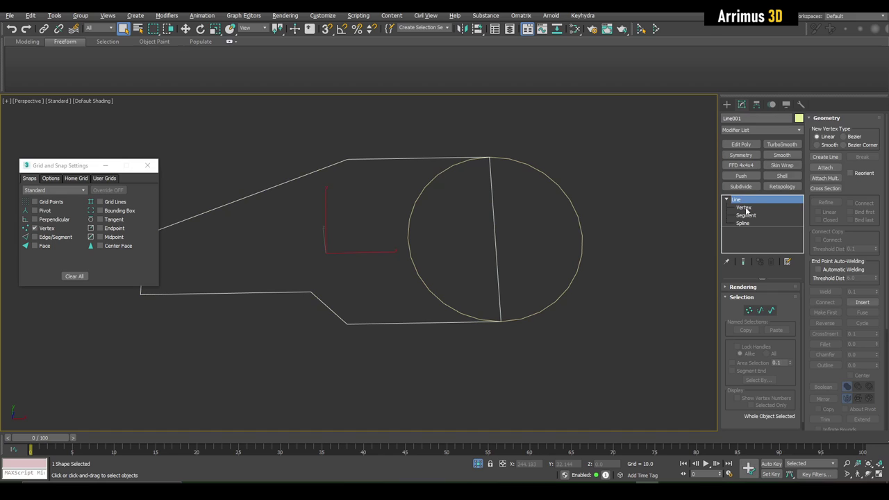
pyautogui.click(477, 196)
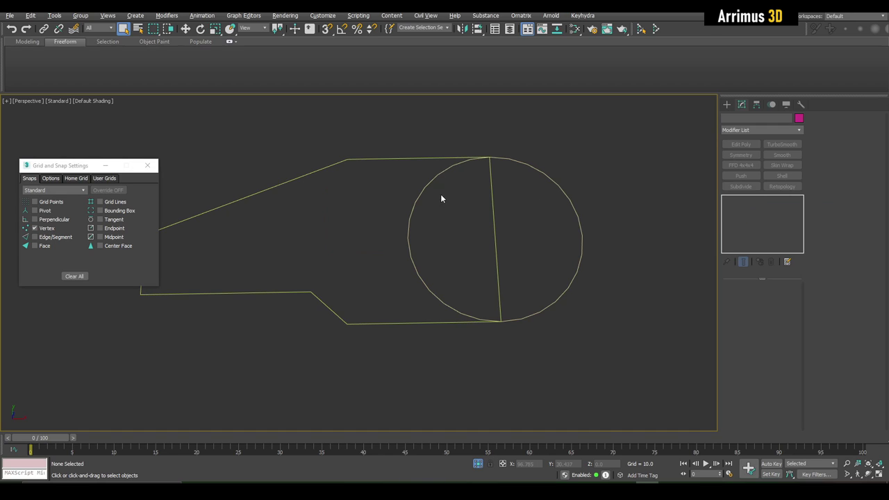
# Try applying an Edit Spline modifier from the full modifier list to the circle.
pyautogui.moveTo(440, 198); pyautogui.dragTo(393, 215)
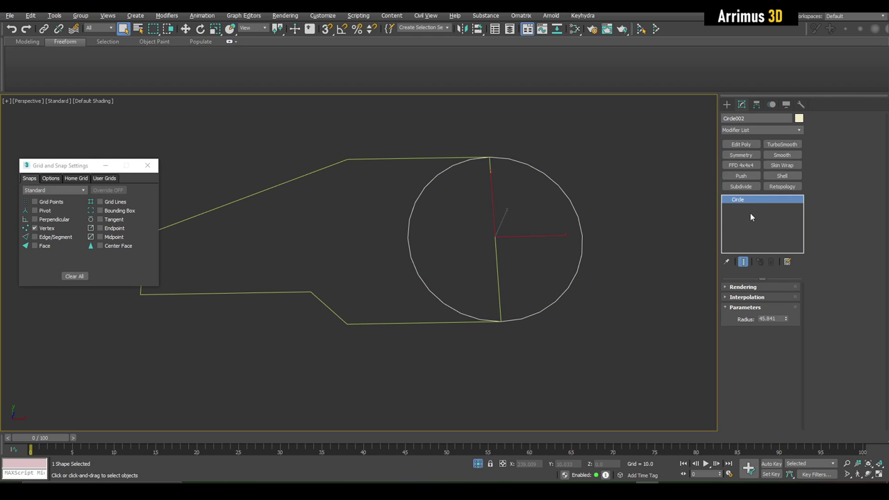
pyautogui.click(799, 130)
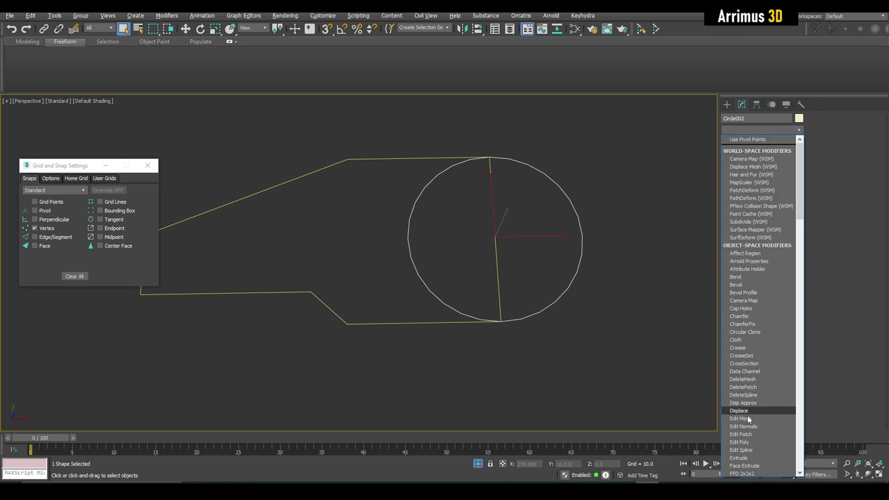
pyautogui.click(742, 450)
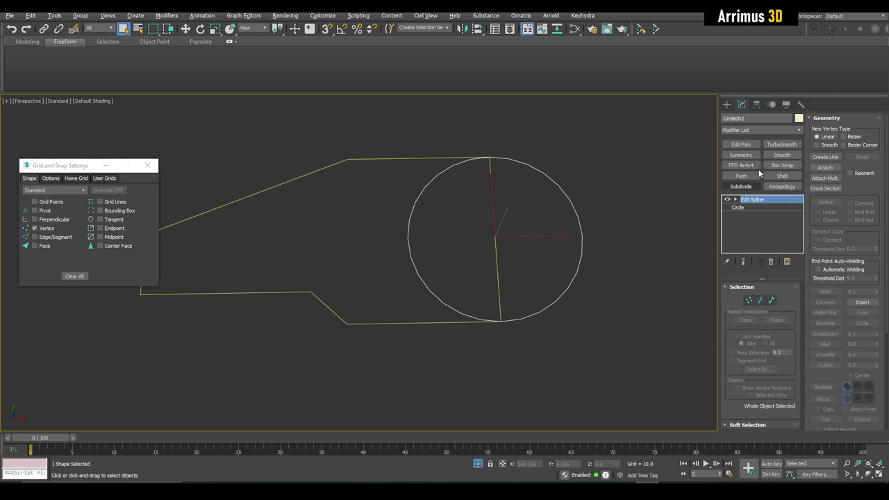
pyautogui.hotkey('ctrl', 'z')
# Start configuring the modifier button set and raise the total number of buttons to 12.
pyautogui.moveTo(643, 174); pyautogui.dragTo(633, 197, button='middle')
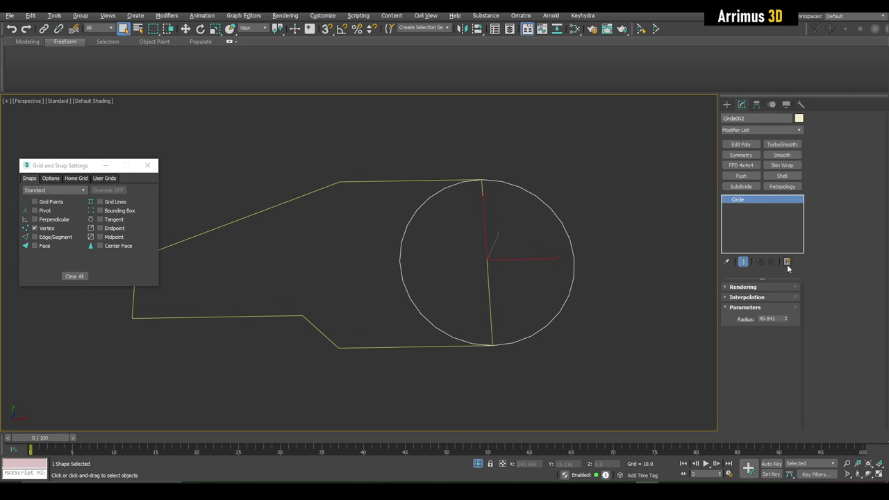
pyautogui.click(787, 263)
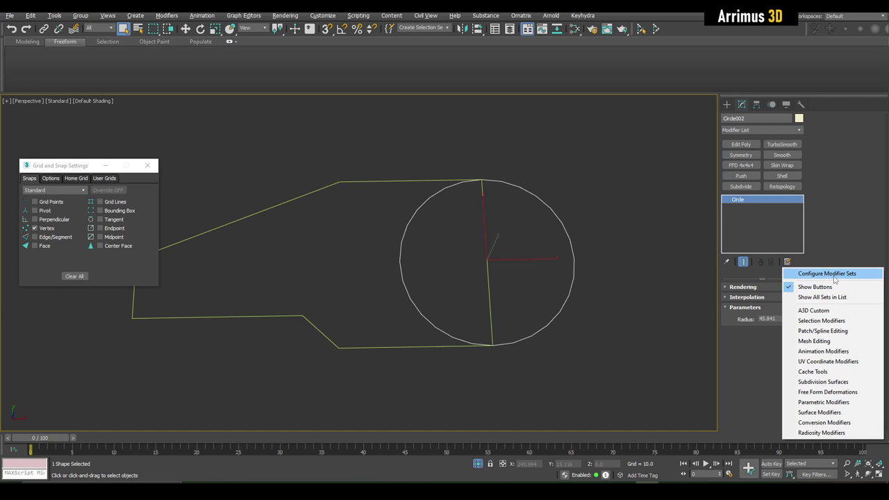
pyautogui.click(831, 275)
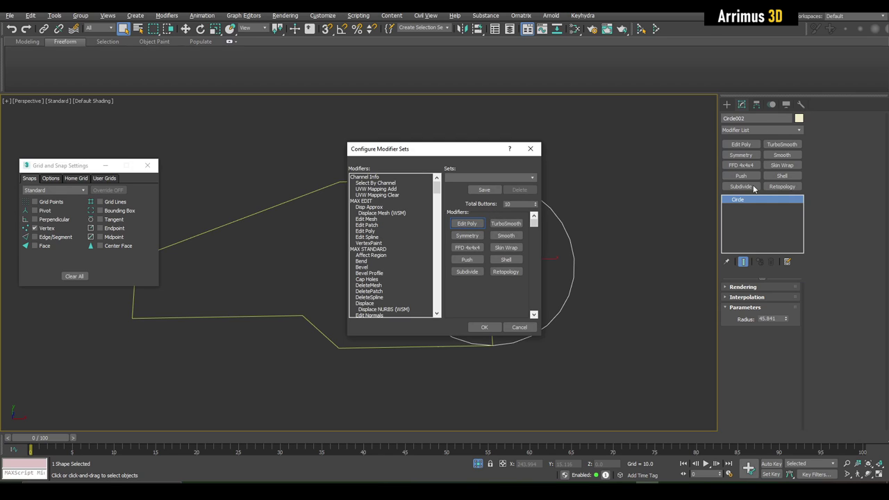
pyautogui.click(535, 203)
pyautogui.click(534, 203)
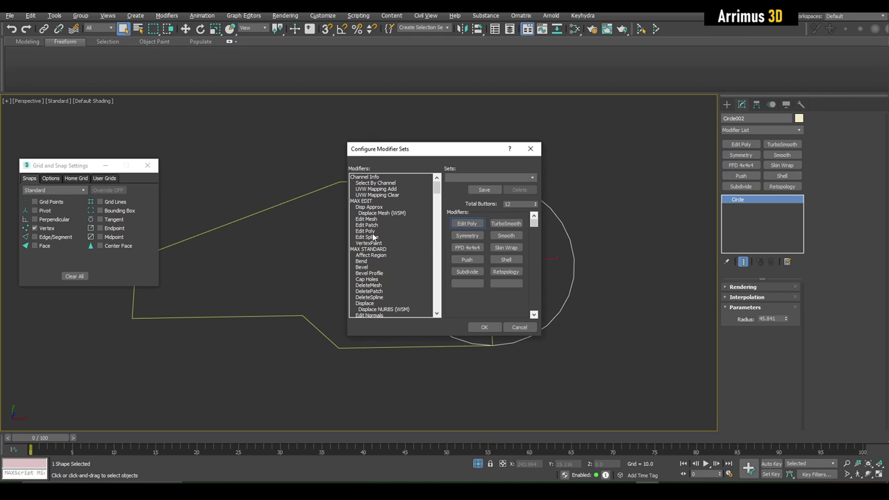
# Assign the Edit Spline modifier to the first empty button of the modifier set.
pyautogui.moveTo(437, 187)
pyautogui.mouseDown()
pyautogui.moveTo(441, 240)
pyautogui.moveTo(430, 189)
pyautogui.mouseUp()
pyautogui.click(374, 202)
pyautogui.click(366, 218)
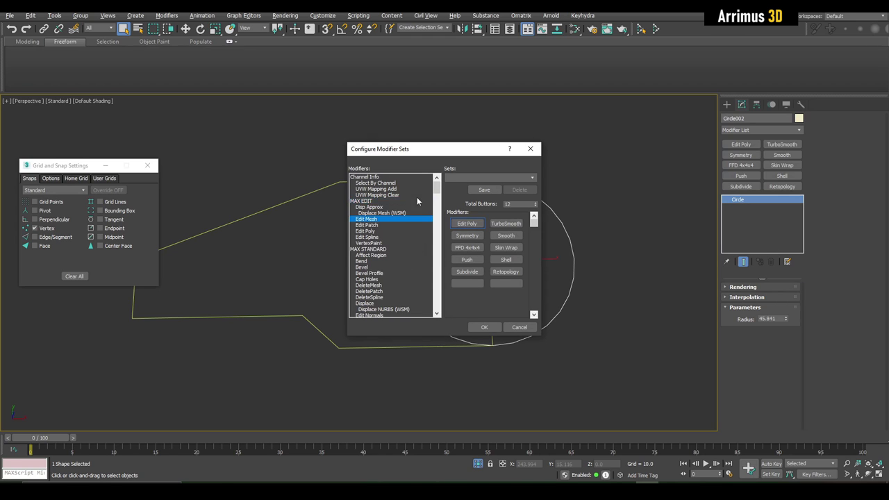
pyautogui.click(373, 225)
pyautogui.click(375, 232)
pyautogui.click(376, 237)
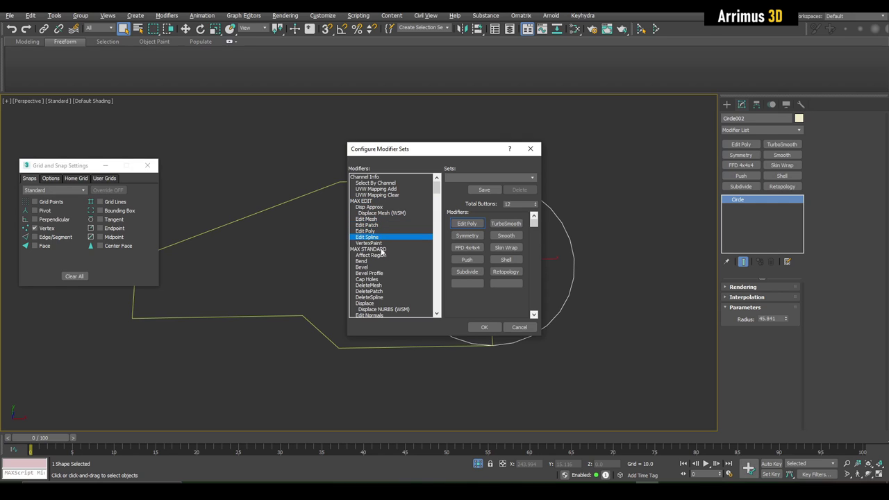
pyautogui.moveTo(376, 241); pyautogui.dragTo(458, 286)
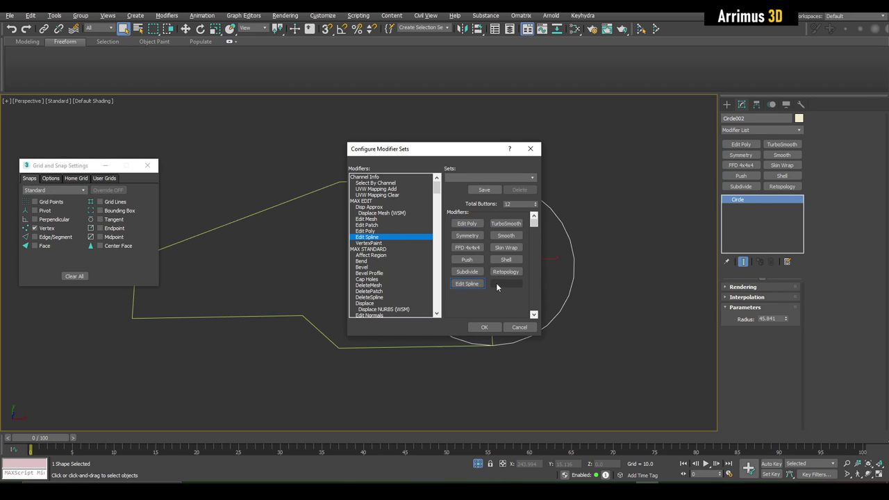
# Raise the modifier set's total buttons to 14 and assign Spline Mirror to the slot beside Edit Spline.
pyautogui.click(367, 232)
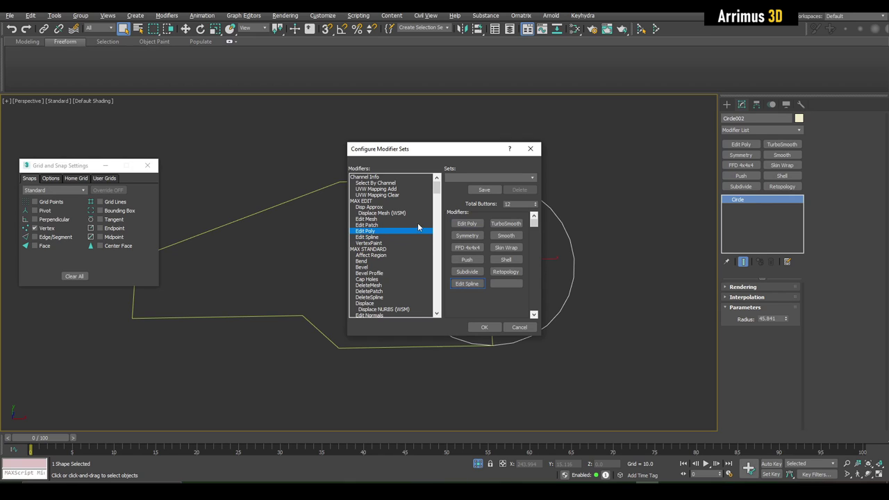
pyautogui.moveTo(383, 218); pyautogui.dragTo(381, 225)
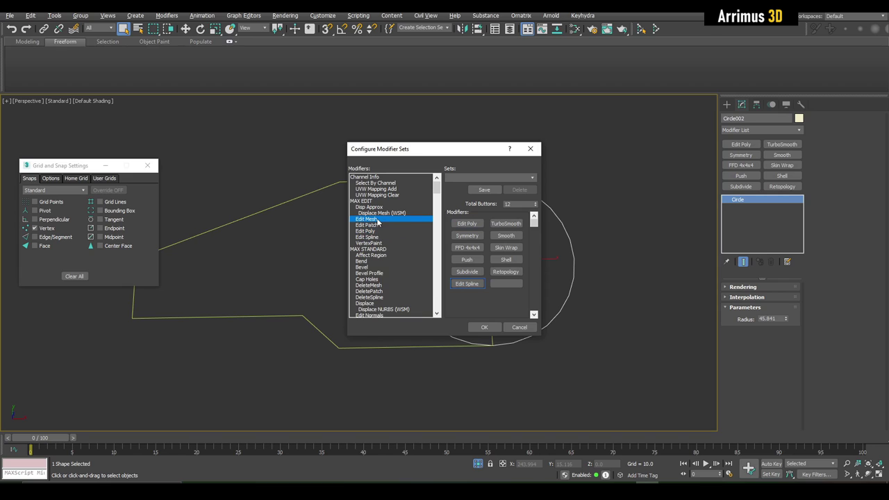
pyautogui.press('s')
pyautogui.press('s')
pyautogui.press('s')
pyautogui.press('s')
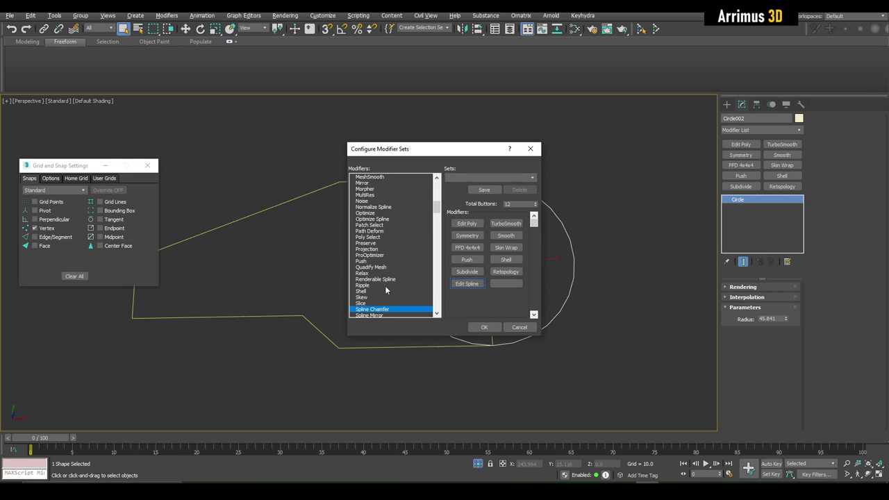
pyautogui.scroll(-1, 395, 292)
pyautogui.scroll(-1, 393, 293)
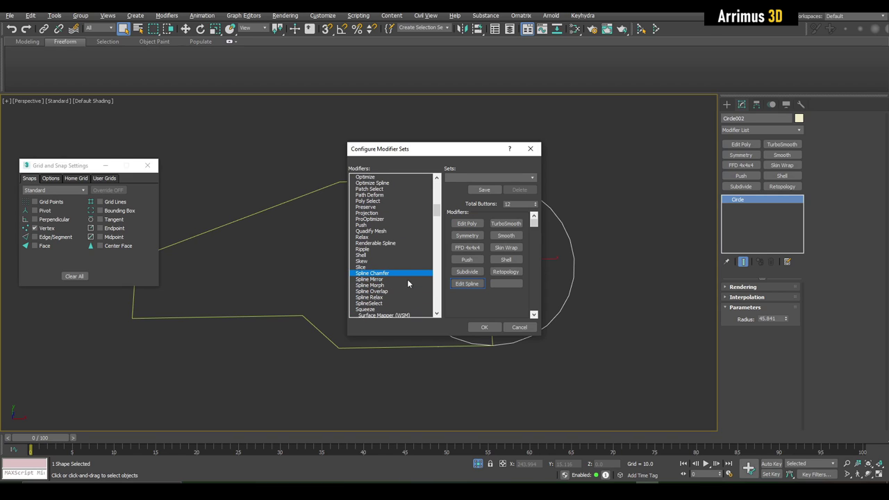
pyautogui.click(535, 202)
pyautogui.click(533, 202)
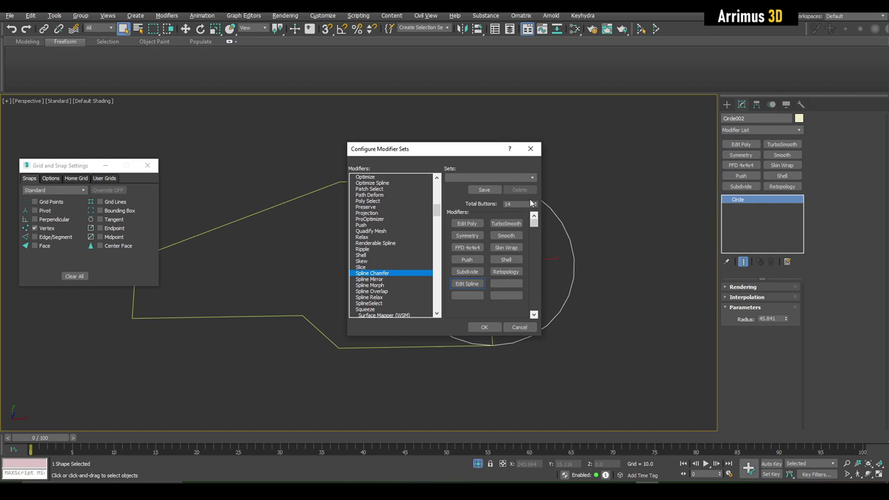
pyautogui.click(381, 279)
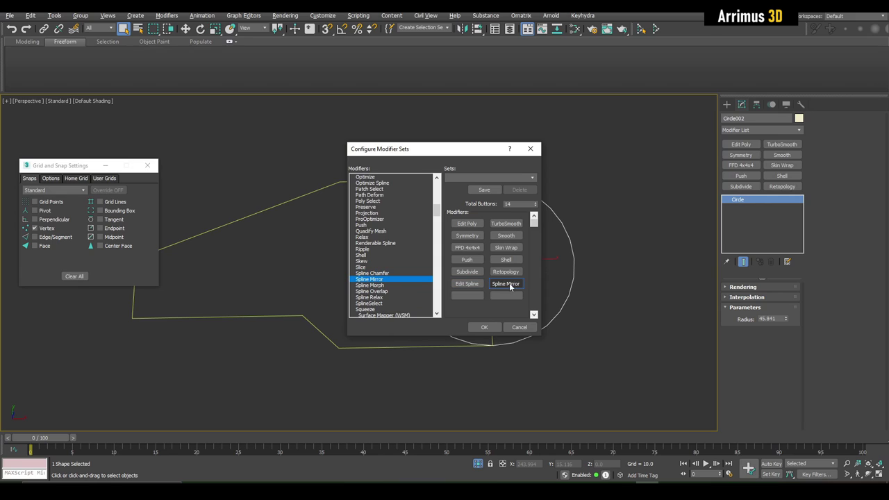
# Assign Spline Chamfer and Normalize Spline to the two remaining empty buttons and accept the modifier set.
pyautogui.click(379, 292)
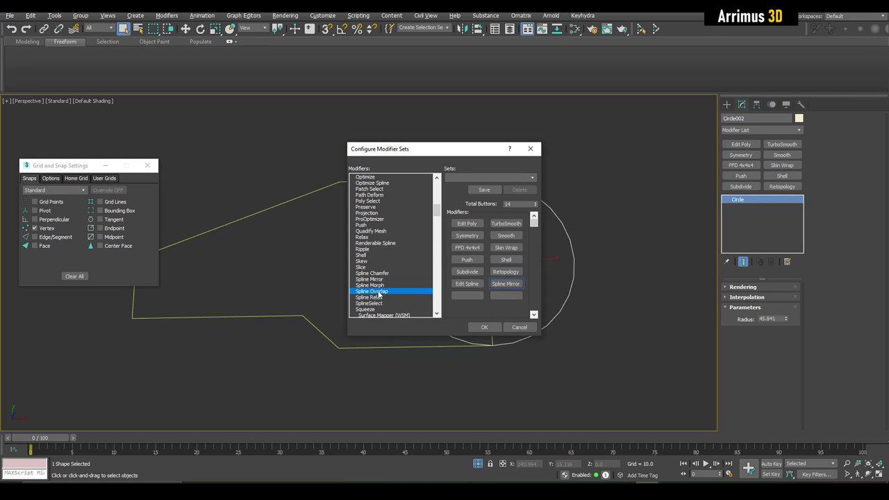
pyautogui.click(378, 284)
pyautogui.click(381, 273)
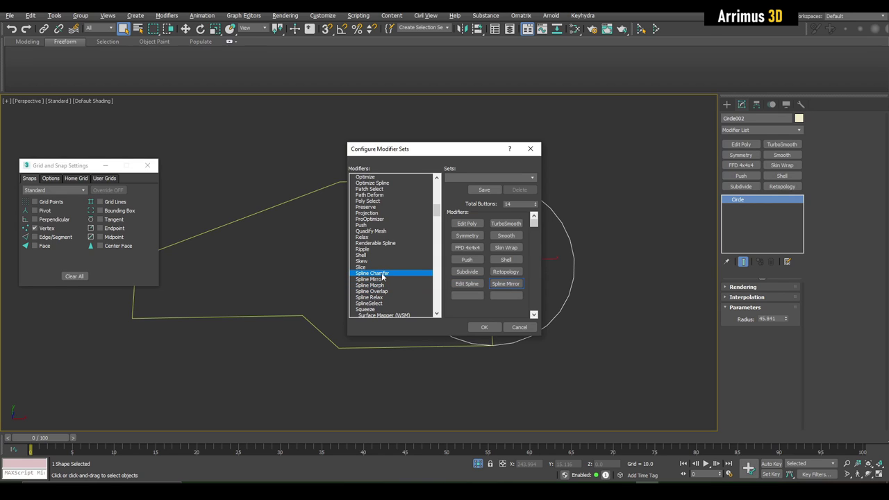
pyautogui.click(479, 297)
pyautogui.press('n')
pyautogui.click(369, 184)
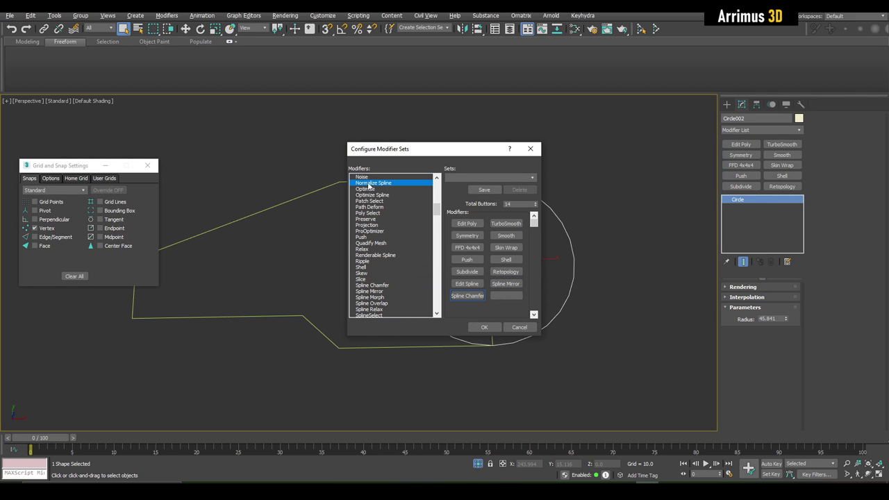
pyautogui.click(505, 296)
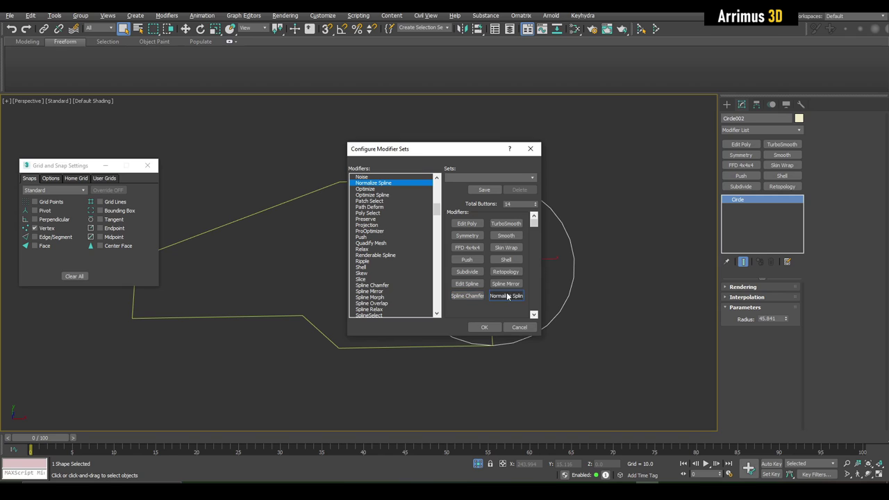
pyautogui.click(493, 327)
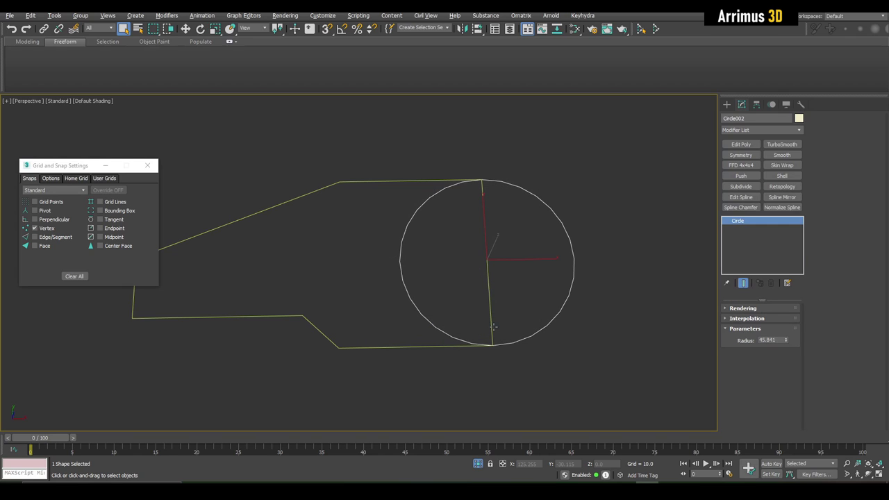
# Apply the Edit Spline modifier to the circle.
pyautogui.click(745, 197)
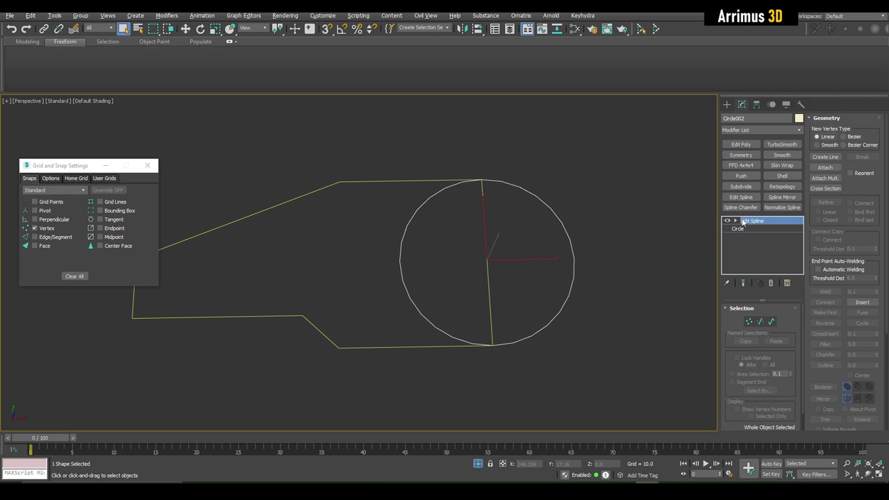
pyautogui.click(735, 220)
pyautogui.click(735, 221)
pyautogui.moveTo(584, 241); pyautogui.dragTo(497, 252, button='middle')
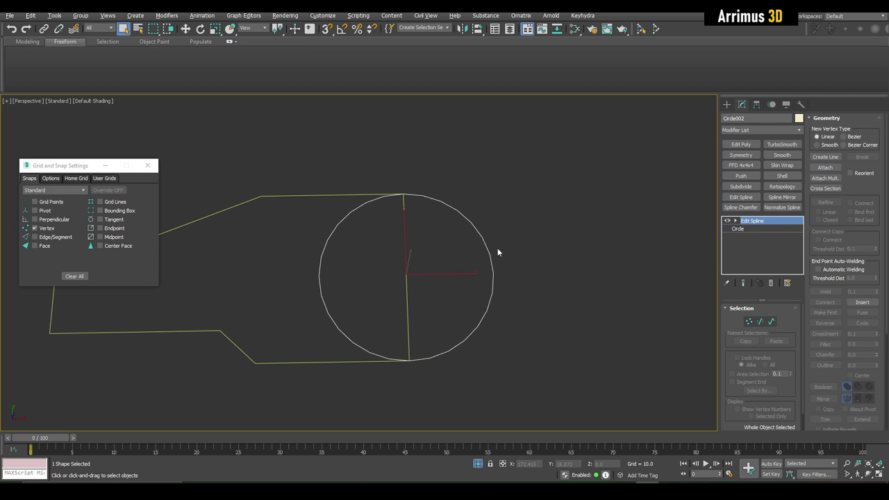
# Create a box in the empty area beside the circle and switch to the Move tool.
pyautogui.press('b')
pyautogui.moveTo(582, 207); pyautogui.dragTo(452, 215, button='middle')
pyautogui.moveTo(441, 168); pyautogui.dragTo(602, 323)
pyautogui.click(609, 236)
pyautogui.press('w')
pyautogui.keyDown('alt'); pyautogui.moveTo(609, 242); pyautogui.dragTo(583, 214, button='middle'); pyautogui.keyUp('alt')
# Apply an Edit Poly modifier to the box, enter its Vertex level and display edged faces.
pyautogui.hotkey('ctrl', 'e')
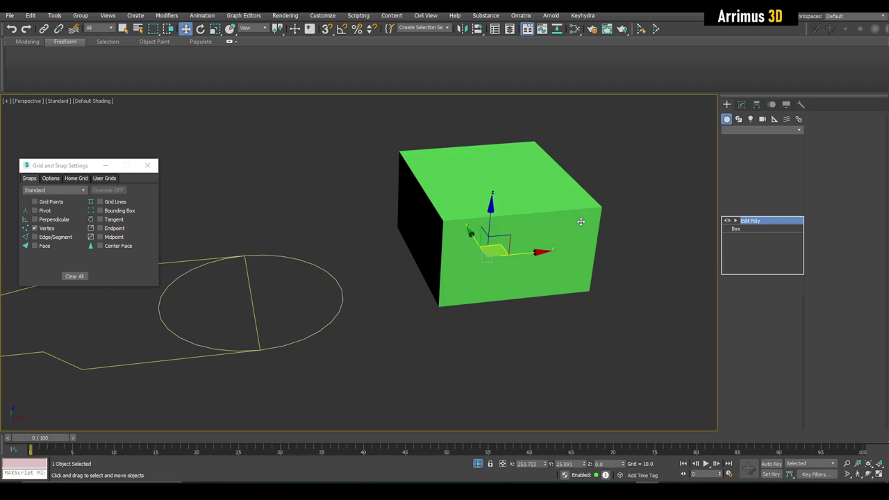
pyautogui.press('1')
pyautogui.press('F4')
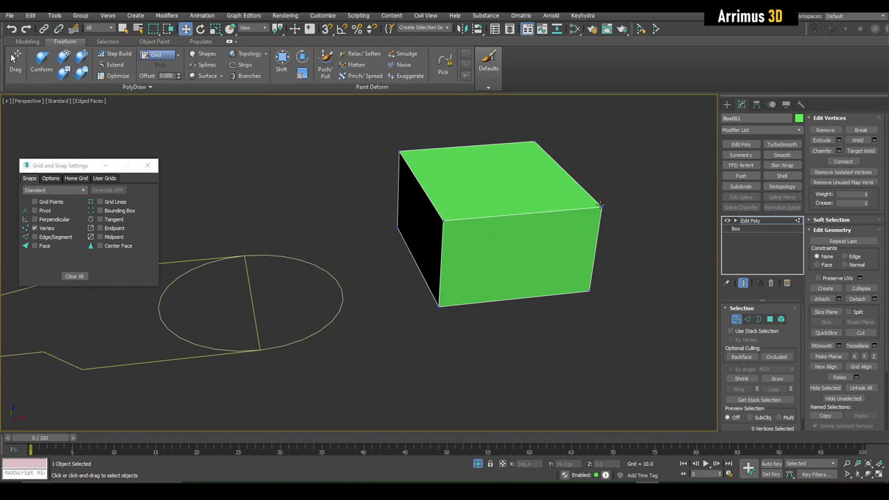
# Slope one side of the box by moving its top edge inward, and add a second Edit Poly modifier.
pyautogui.moveTo(531, 204); pyautogui.dragTo(497, 236, button='middle')
pyautogui.press('2')
pyautogui.click(497, 263)
pyautogui.moveTo(466, 219); pyautogui.dragTo(420, 203)
pyautogui.press('2')
pyautogui.click(745, 143)
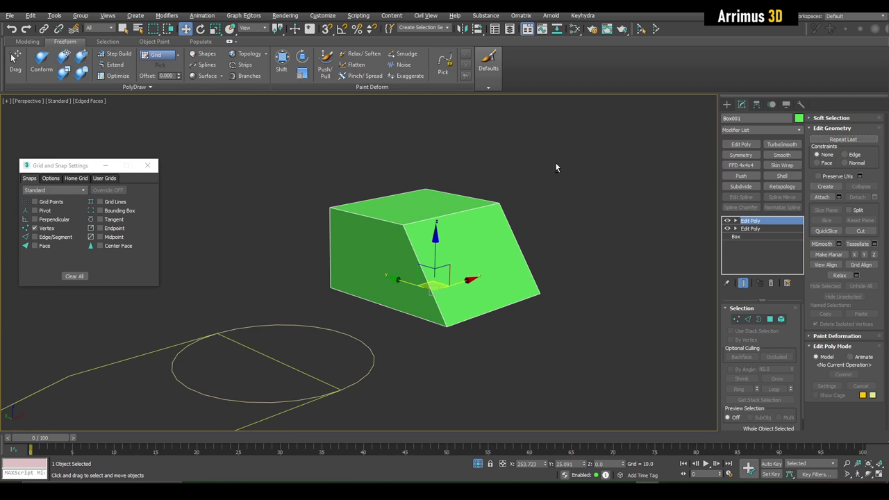
# Connect the selected edges across the box with 2 segments at Edge level of the new Edit Poly modifier.
pyautogui.keyDown('alt'); pyautogui.moveTo(554, 162); pyautogui.dragTo(499, 202, button='middle'); pyautogui.keyUp('alt')
pyautogui.press('2')
pyautogui.press('q')
pyautogui.click(475, 201)
pyautogui.keyDown('shift'); pyautogui.click(479, 269); pyautogui.keyUp('shift')
pyautogui.hotkey('ctrl', 'shift', 'e')
pyautogui.write('2')
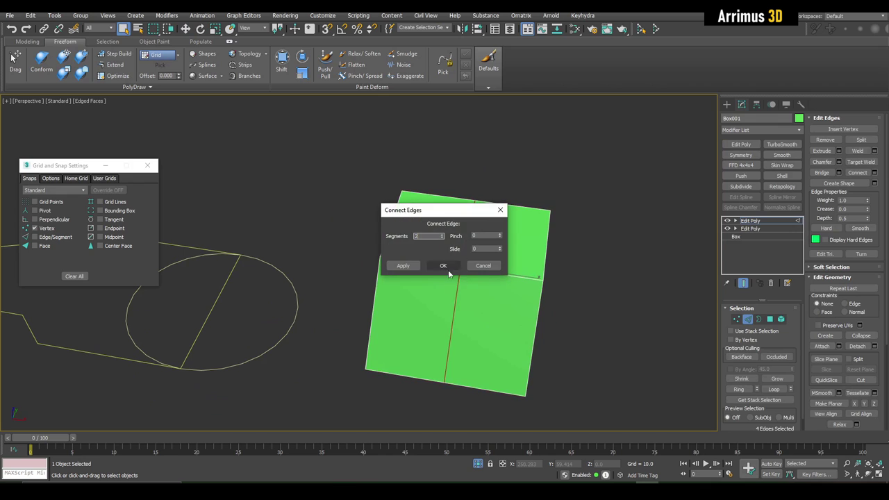
pyautogui.click(447, 268)
# Extrude the two outer top polygons of the box upward to form raised blocks, and leave Polygon level.
pyautogui.press('4')
pyautogui.click(415, 229)
pyautogui.keyDown('ctrl'); pyautogui.click(534, 250); pyautogui.keyUp('ctrl')
pyautogui.press('w')
pyautogui.keyDown('alt'); pyautogui.moveTo(534, 250); pyautogui.dragTo(487, 186, button='middle'); pyautogui.keyUp('alt')
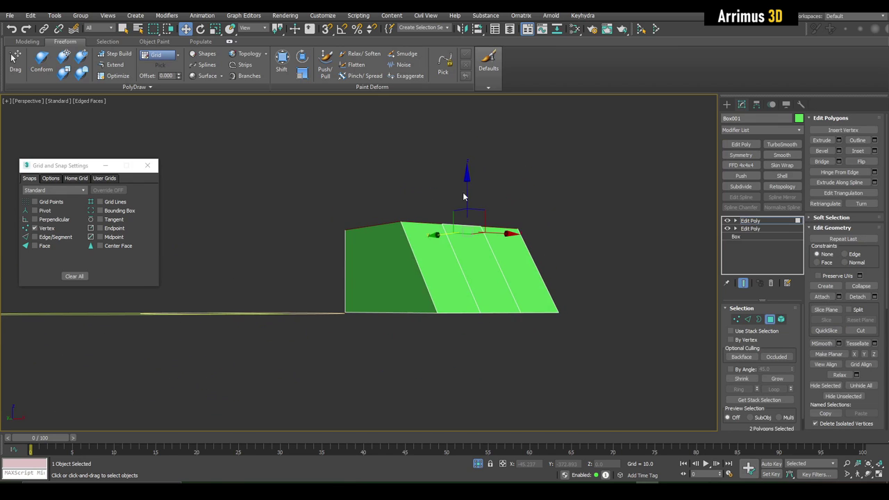
pyautogui.keyDown('shift'); pyautogui.moveTo(466, 195); pyautogui.dragTo(466, 159); pyautogui.keyUp('shift')
pyautogui.press('4')
pyautogui.keyDown('alt'); pyautogui.moveTo(467, 159); pyautogui.dragTo(550, 224, button='middle'); pyautogui.keyUp('alt')
pyautogui.press('q')
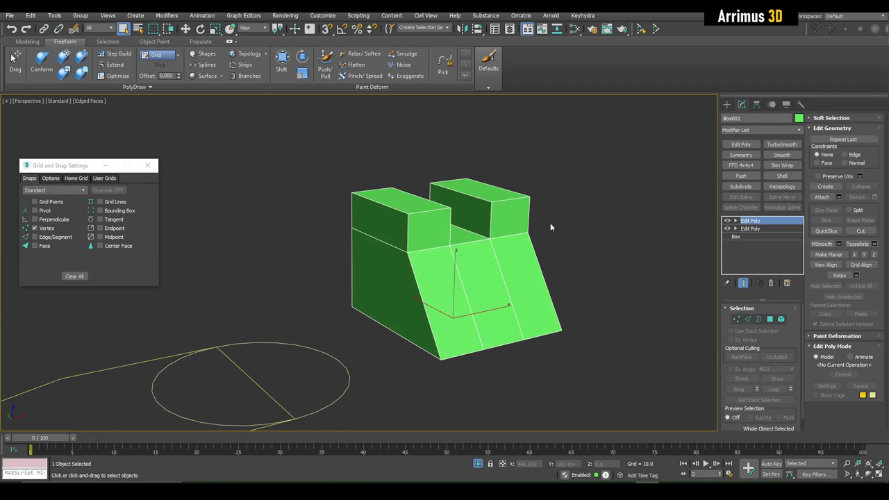
# Delete the upper Edit Poly modifier from the box and undo the deletion.
pyautogui.rightClick(749, 221)
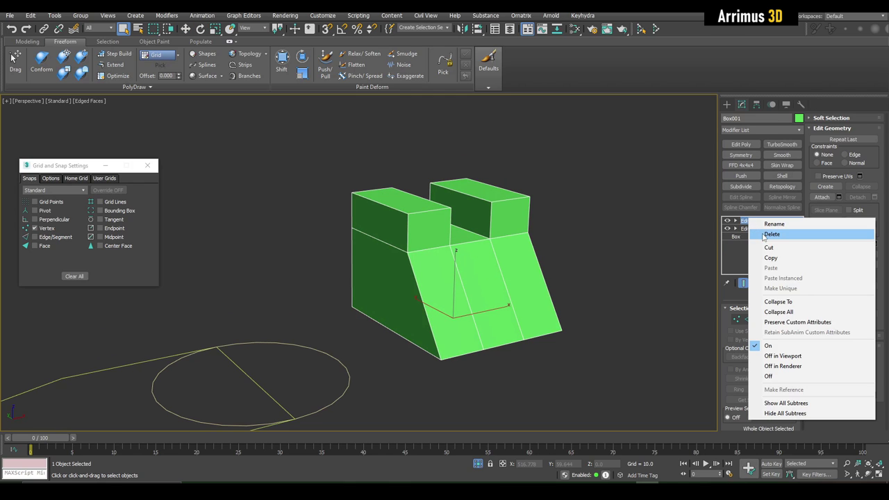
pyautogui.click(763, 234)
pyautogui.hotkey('ctrl', 'z')
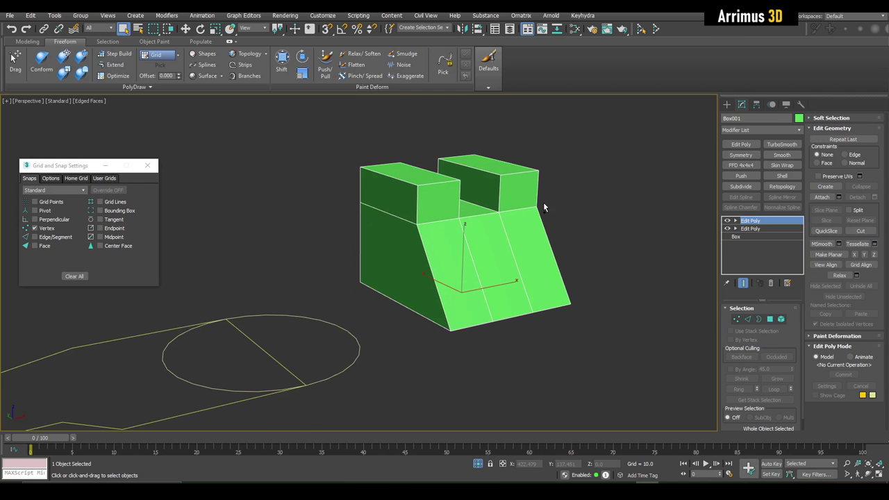
# Delete the lower Edit Poly modifier from the box's stack, accepting the topology warning.
pyautogui.moveTo(544, 204); pyautogui.dragTo(549, 213, button='middle')
pyautogui.click(750, 228)
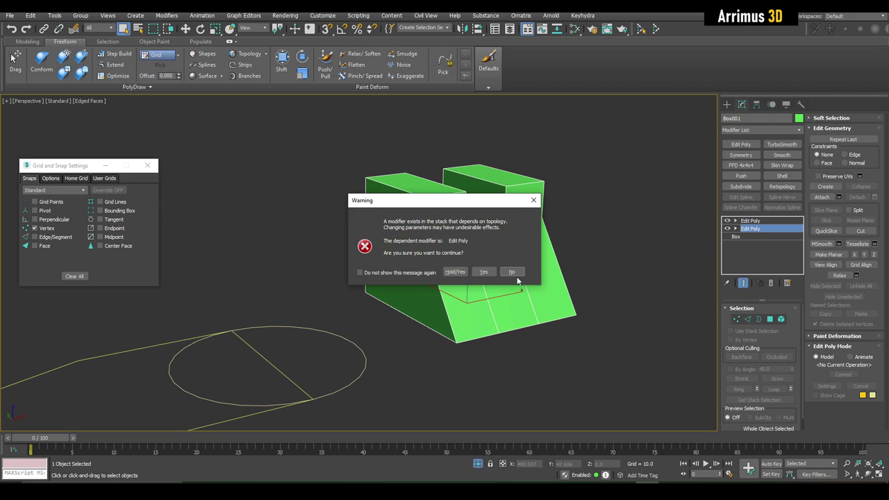
pyautogui.click(484, 272)
pyautogui.rightClick(746, 229)
pyautogui.click(758, 246)
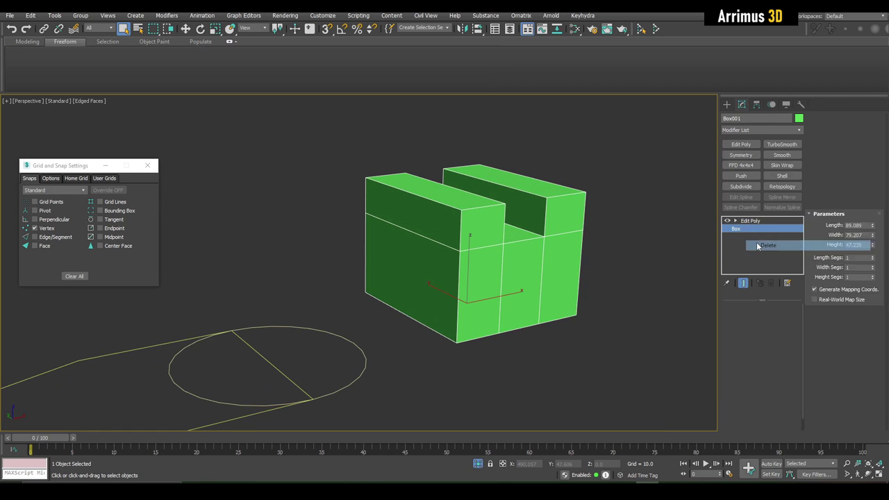
# Reselect the box and stack four more Edit Poly modifiers on it.
pyautogui.click(610, 252)
pyautogui.keyDown('alt'); pyautogui.moveTo(609, 252); pyautogui.dragTo(535, 242, button='middle'); pyautogui.keyUp('alt')
pyautogui.click(528, 238)
pyautogui.click(746, 144)
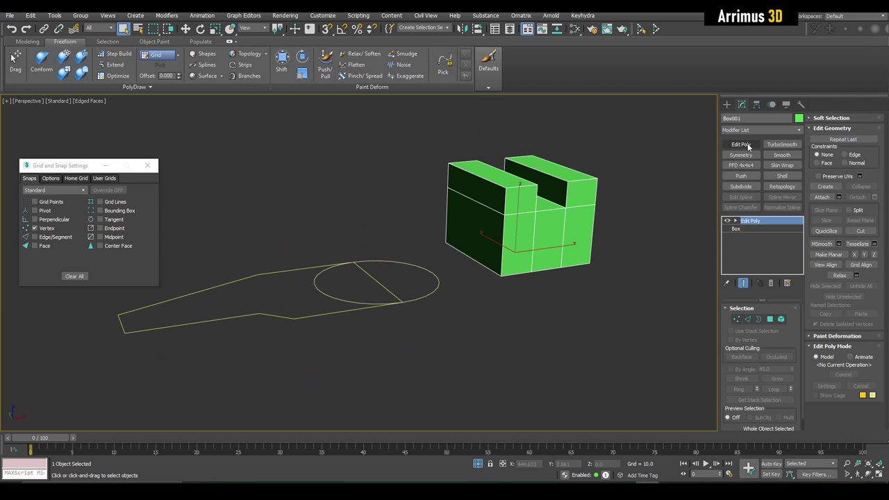
pyautogui.click(747, 144)
pyautogui.click(745, 144)
pyautogui.click(747, 144)
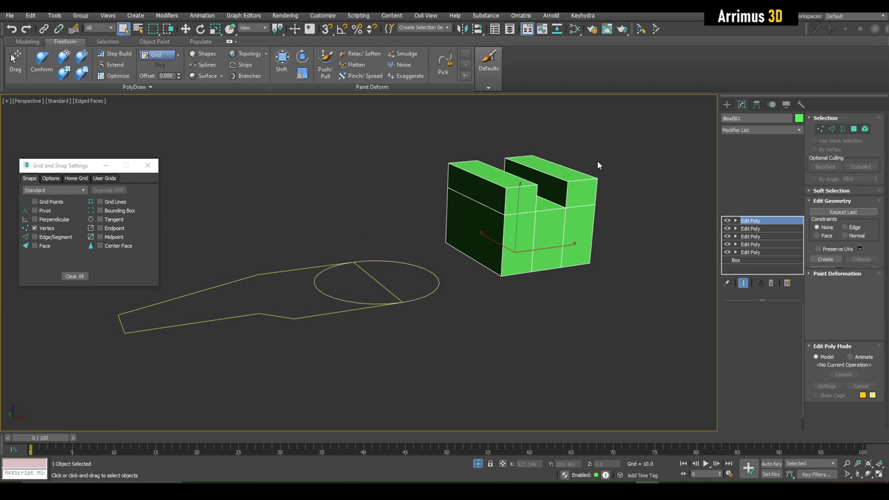
# Delete the box from the scene.
pyautogui.keyDown('alt'); pyautogui.moveTo(597, 160); pyautogui.dragTo(583, 221, button='middle'); pyautogui.keyUp('alt')
pyautogui.press('Delete')
pyautogui.scroll(4, 356, 262)
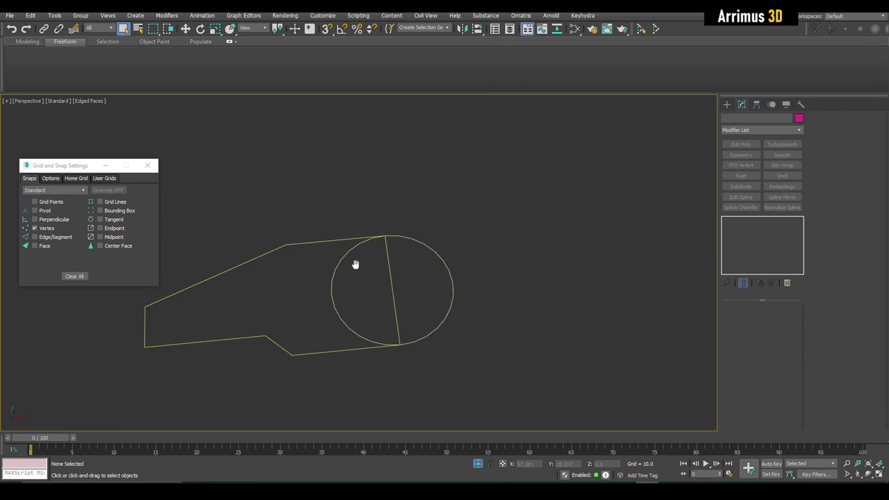
# Select the circle and stack two more Edit Spline modifiers on it.
pyautogui.click(417, 261)
pyautogui.moveTo(502, 204); pyautogui.dragTo(469, 254)
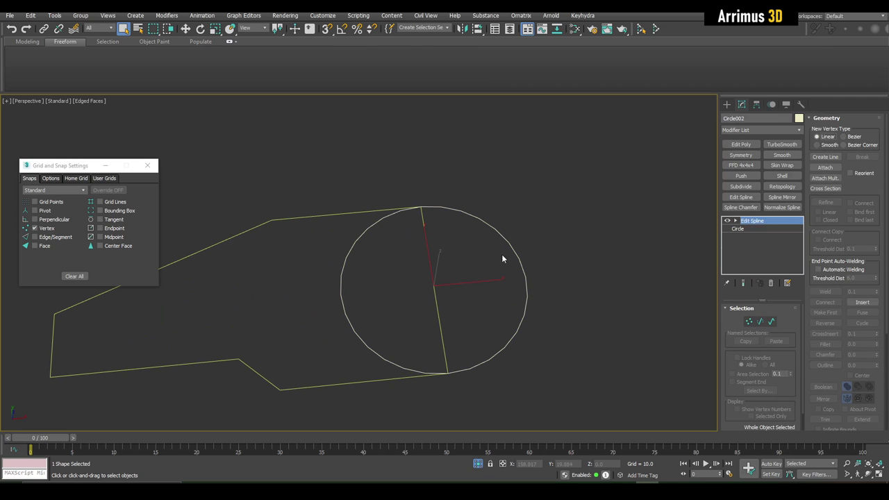
pyautogui.click(740, 197)
pyautogui.click(740, 197)
# Delete all three Edit Spline modifiers from the circle's stack, leaving the bare circle.
pyautogui.rightClick(762, 222)
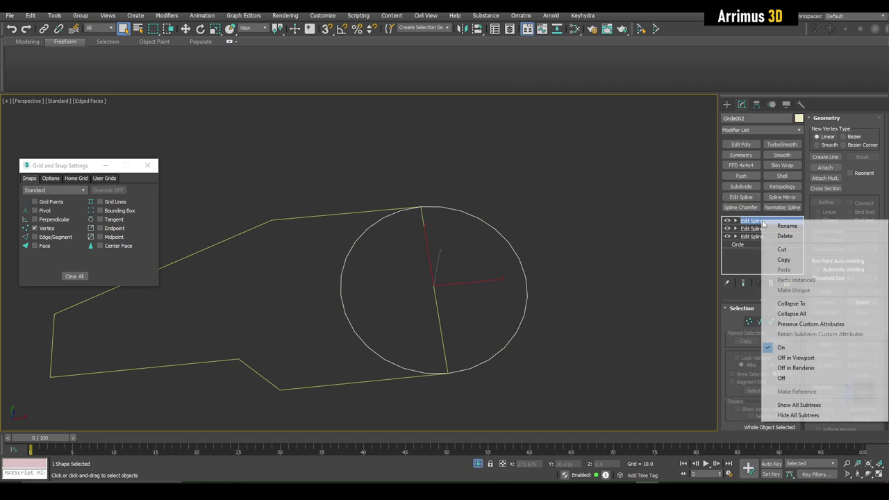
pyautogui.click(783, 236)
pyautogui.rightClick(762, 222)
pyautogui.click(771, 236)
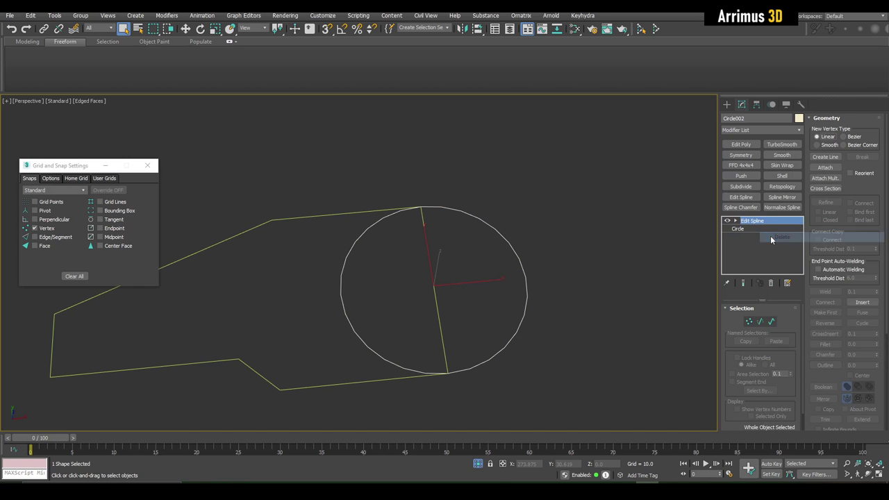
pyautogui.rightClick(755, 221)
pyautogui.click(768, 237)
# Apply Edit Spline to the circle and attach the line outline to it.
pyautogui.moveTo(570, 259); pyautogui.dragTo(607, 197, button='middle')
pyautogui.click(378, 172)
pyautogui.moveTo(372, 175); pyautogui.dragTo(439, 177, button='middle')
pyautogui.moveTo(394, 142); pyautogui.dragTo(358, 226)
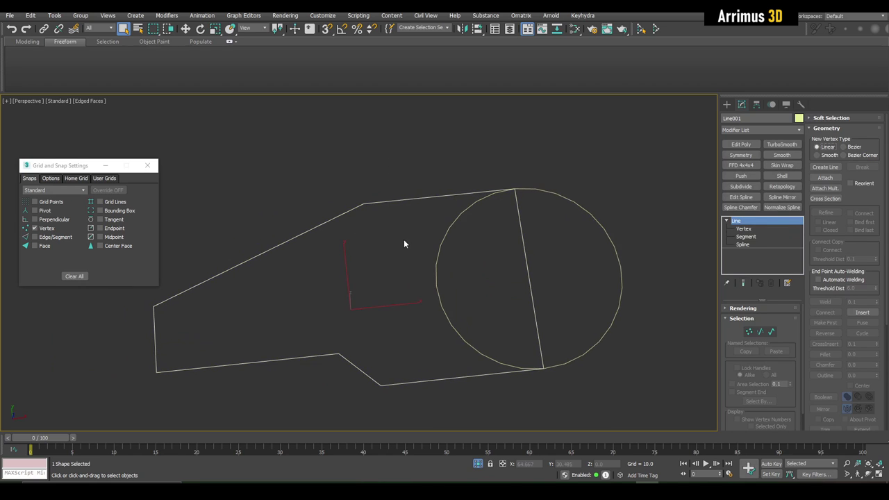
pyautogui.moveTo(429, 237); pyautogui.dragTo(403, 218, button='middle')
pyautogui.moveTo(554, 218); pyautogui.dragTo(555, 219)
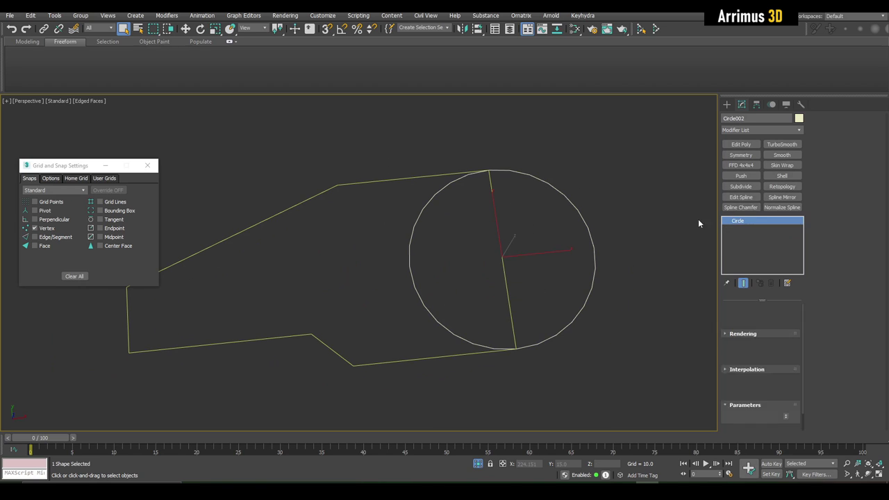
pyautogui.keyDown('alt'); pyautogui.moveTo(717, 214); pyautogui.dragTo(545, 234, button='middle'); pyautogui.keyUp('alt')
pyautogui.click(833, 168)
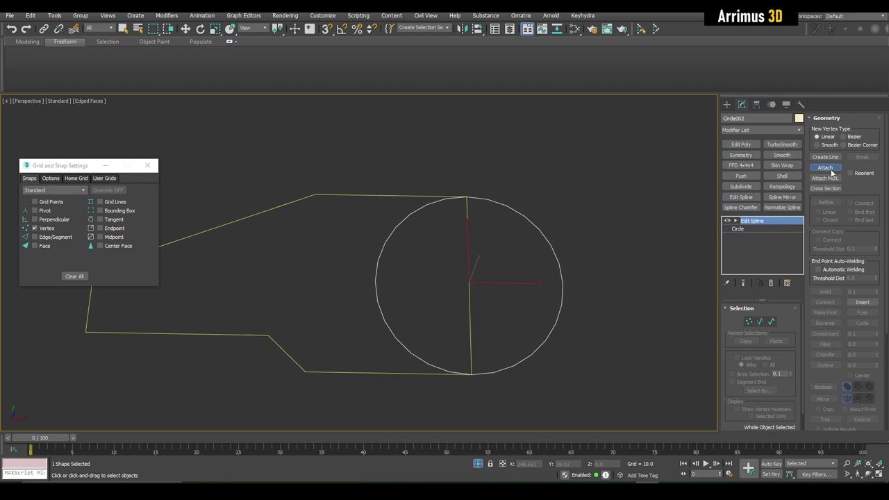
pyautogui.click(408, 194)
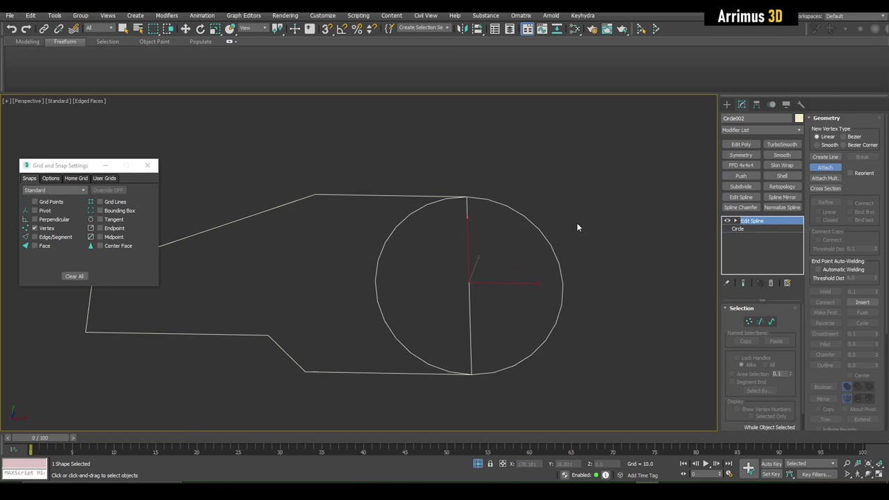
# Trim away the vertical line through the circle and the circle's inner arc at Spline level of Edit Spline.
pyautogui.press('w')
pyautogui.click(734, 221)
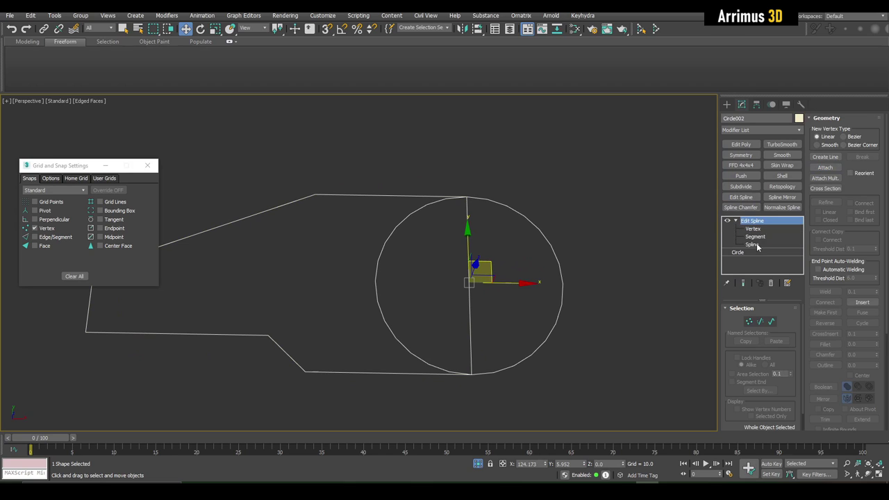
pyautogui.click(752, 245)
pyautogui.scroll(-2, 859, 207)
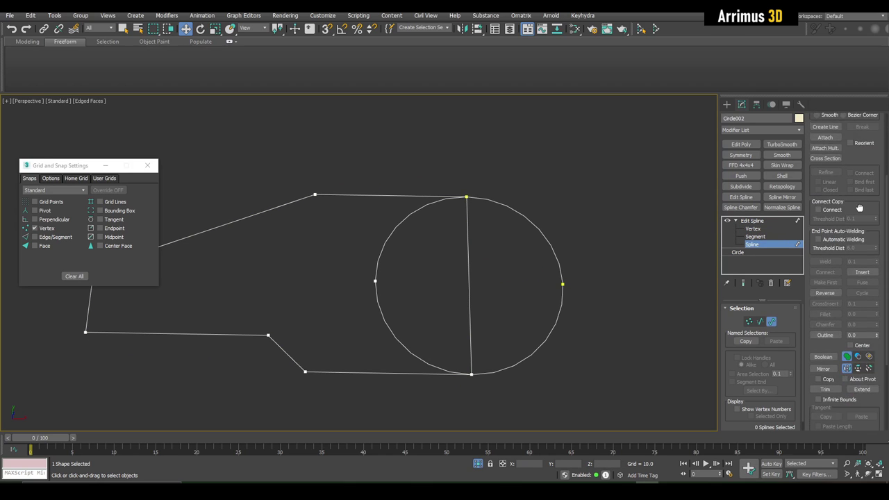
pyautogui.scroll(-3, 859, 207)
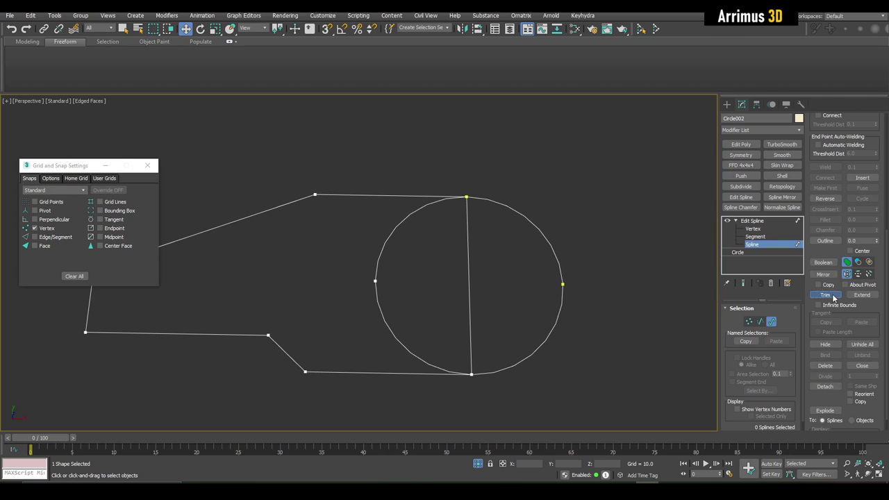
pyautogui.click(833, 297)
pyautogui.moveTo(431, 230); pyautogui.dragTo(448, 225, button='middle')
pyautogui.scroll(-4, 524, 244)
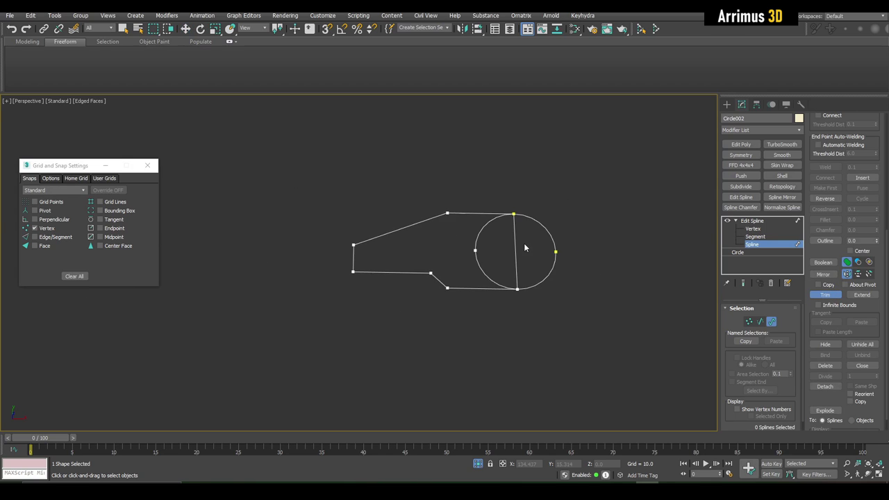
pyautogui.scroll(6, 521, 244)
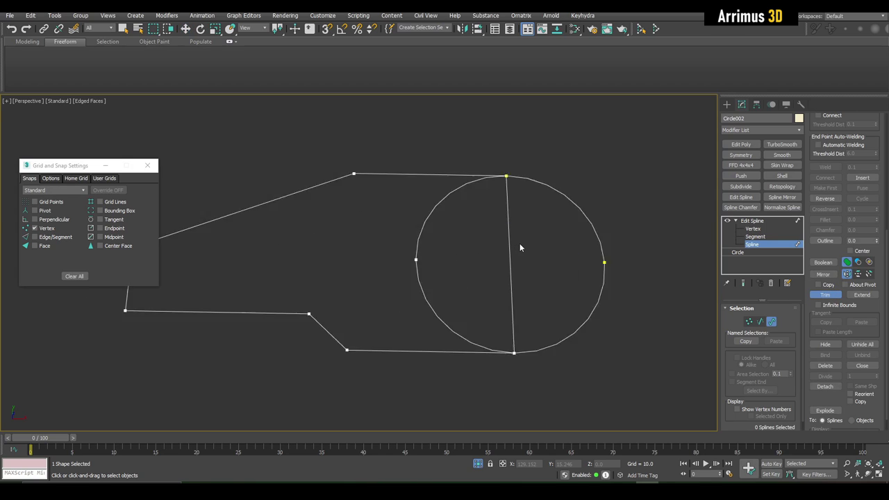
pyautogui.click(502, 213)
pyautogui.scroll(-3, 461, 246)
pyautogui.click(429, 203)
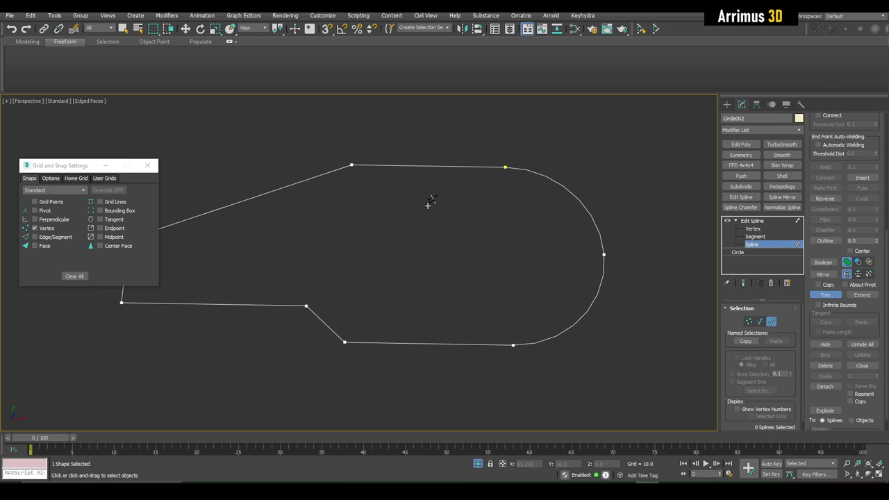
pyautogui.rightClick(599, 183)
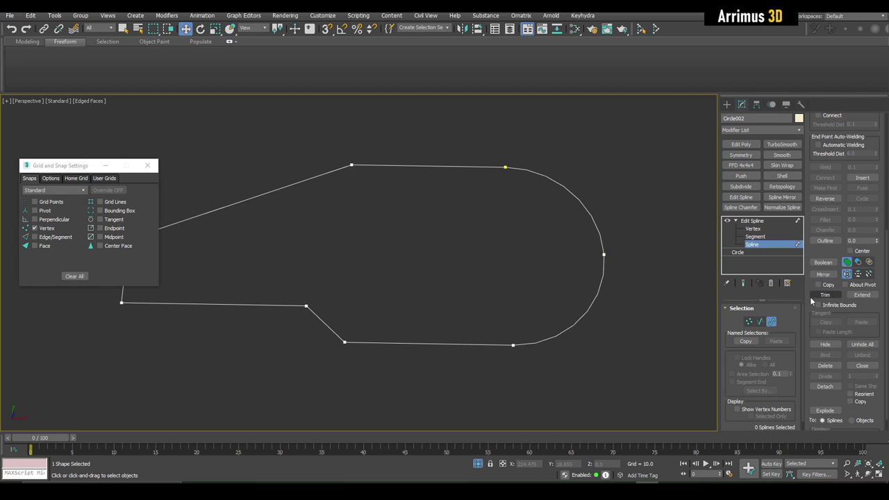
# Test-move the trimmed end arc away from the outline along X and undo the move.
pyautogui.moveTo(568, 163); pyautogui.dragTo(563, 172, button='middle')
pyautogui.scroll(-3, 563, 171)
pyautogui.click(581, 211)
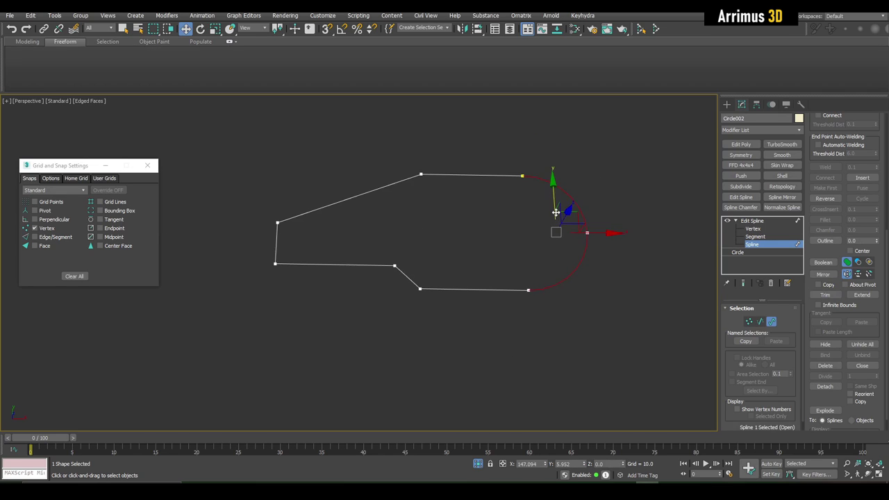
pyautogui.moveTo(556, 212); pyautogui.dragTo(526, 227, button='middle')
pyautogui.moveTo(547, 229); pyautogui.dragTo(601, 228)
pyautogui.hotkey('ctrl', 'z')
pyautogui.moveTo(669, 242); pyautogui.dragTo(678, 240, button='middle')
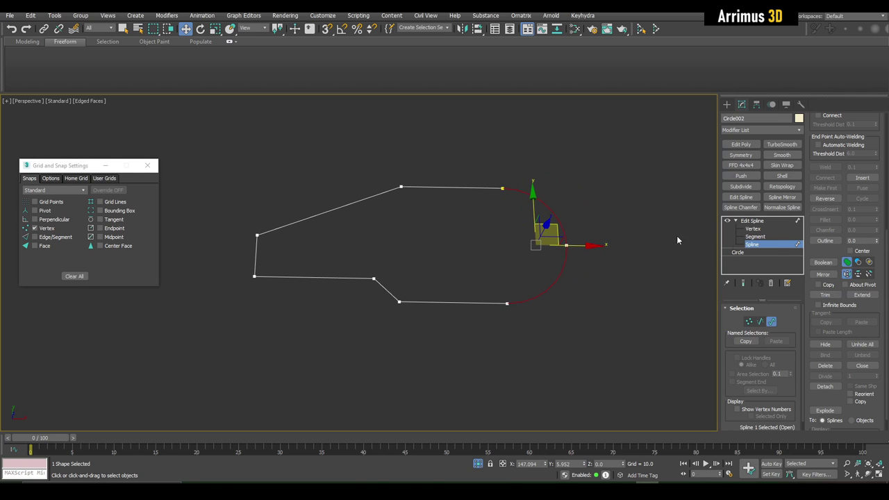
# Select all vertices of the profile at Vertex level and weld them with a 0.1 threshold.
pyautogui.click(757, 229)
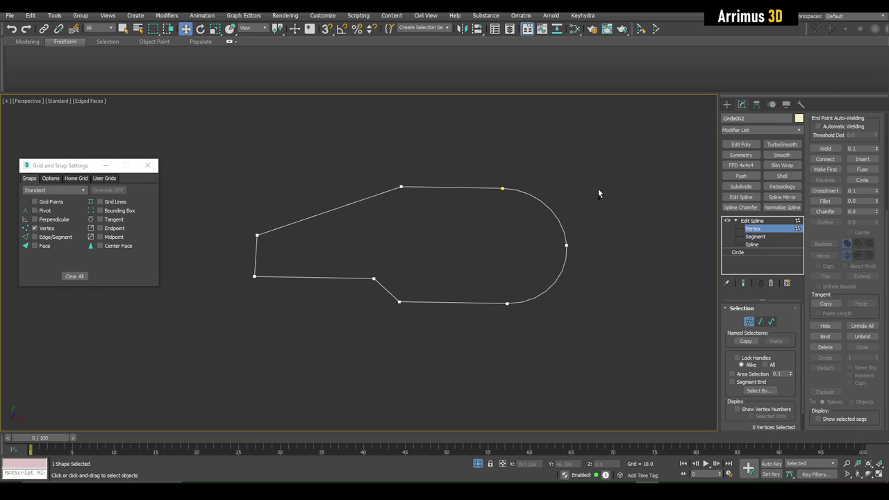
pyautogui.hotkey('ctrl', 'a')
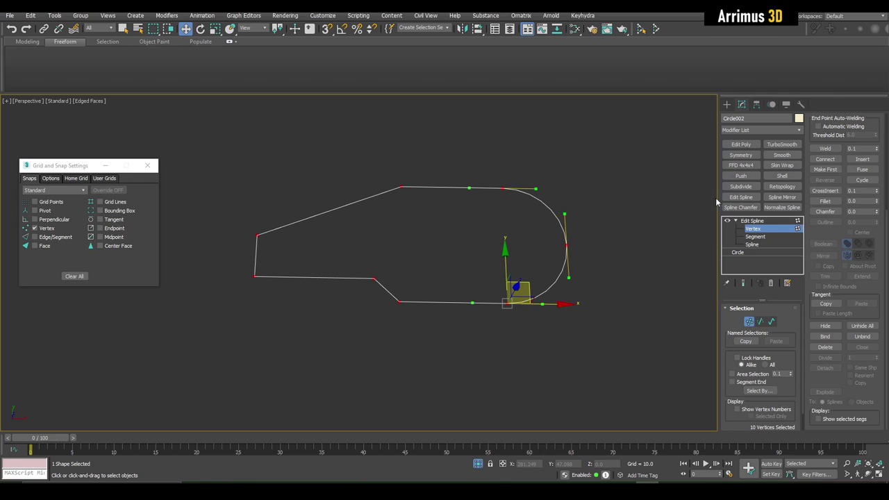
pyautogui.click(831, 149)
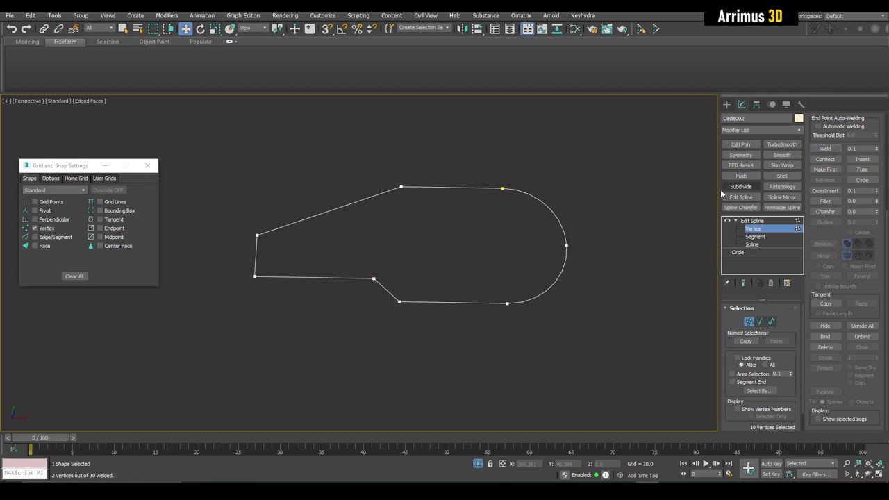
# Select the whole welded profile at Spline level, try moving it along X, and leave the sub-object level.
pyautogui.click(752, 243)
pyautogui.moveTo(582, 171); pyautogui.dragTo(521, 218)
pyautogui.click(599, 194)
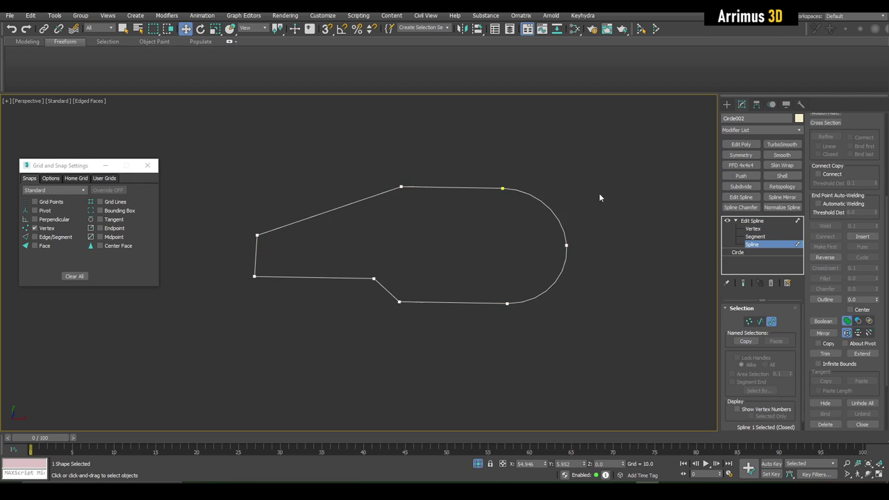
pyautogui.moveTo(599, 194); pyautogui.dragTo(524, 218)
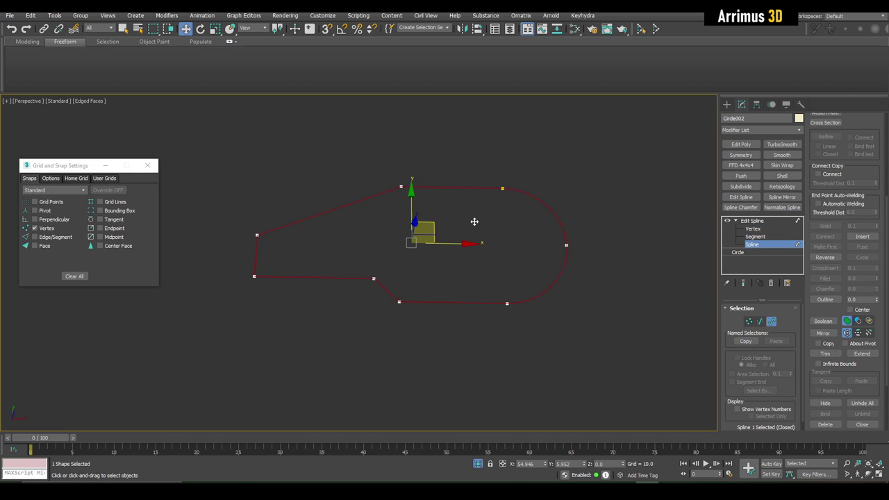
pyautogui.moveTo(465, 241); pyautogui.dragTo(492, 239)
pyautogui.press('3')
pyautogui.moveTo(421, 236); pyautogui.dragTo(440, 238, button='middle')
pyautogui.press('q')
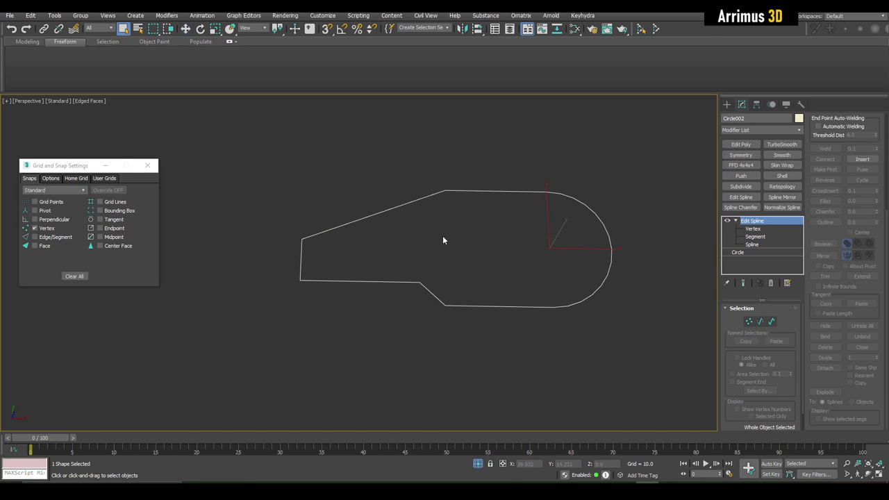
# Examine the vertices around the welded profile's rounded end at Vertex level and leave the sub-object level.
pyautogui.scroll(4, 472, 236)
pyautogui.click(751, 229)
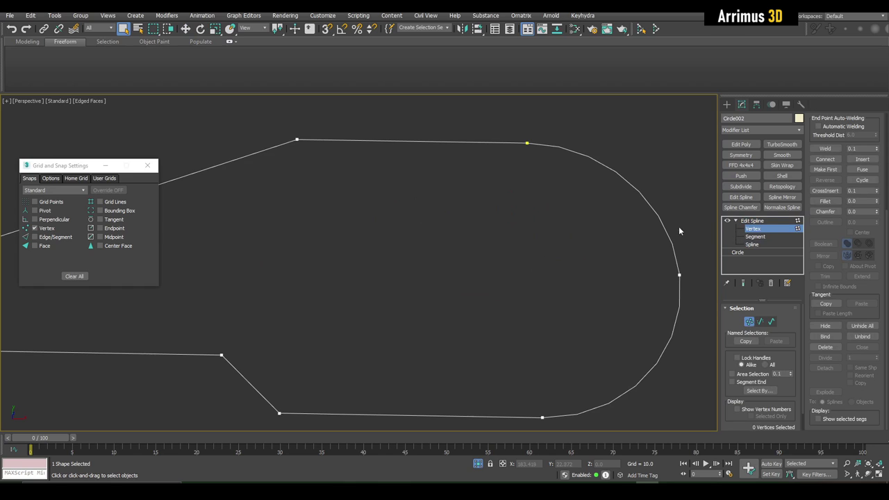
pyautogui.scroll(-2, 576, 241)
pyautogui.moveTo(577, 241); pyautogui.dragTo(522, 218, button='middle')
pyautogui.scroll(6, 564, 271)
pyautogui.scroll(-5, 564, 273)
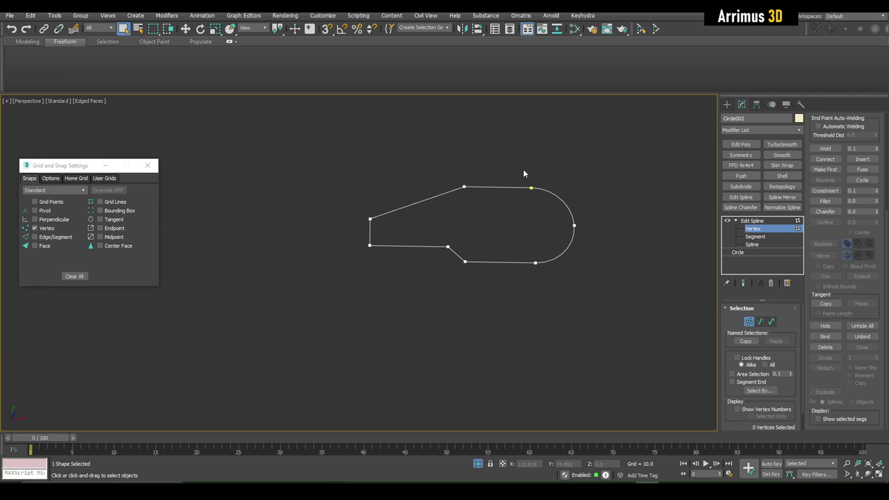
pyautogui.scroll(8, 539, 236)
pyautogui.scroll(-5, 558, 270)
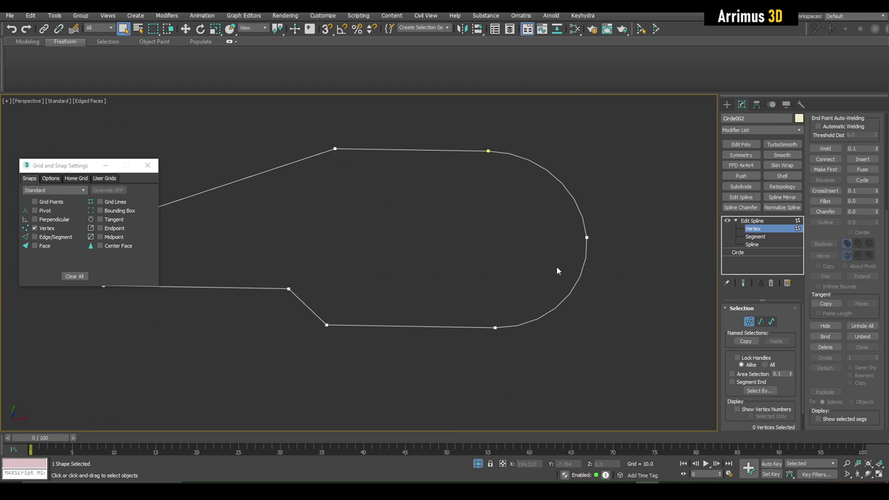
pyautogui.scroll(4, 578, 285)
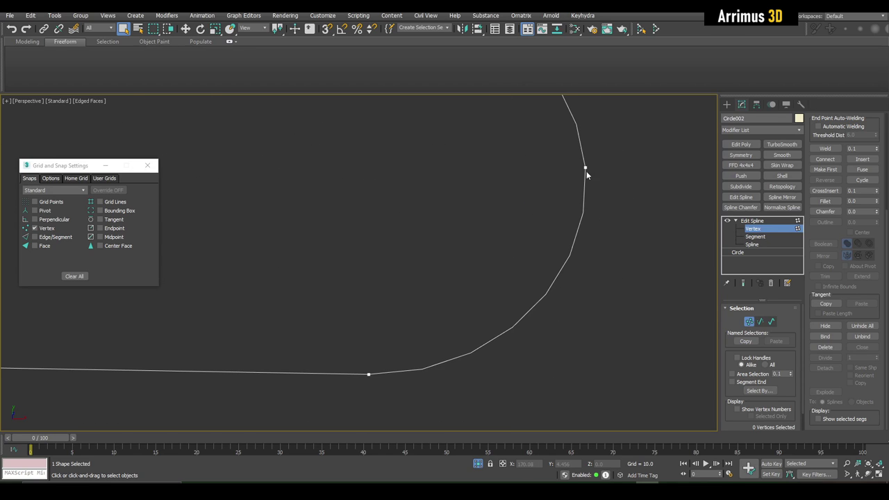
pyautogui.scroll(-3, 576, 224)
pyautogui.moveTo(576, 228); pyautogui.dragTo(582, 245, button='middle')
pyautogui.click(752, 221)
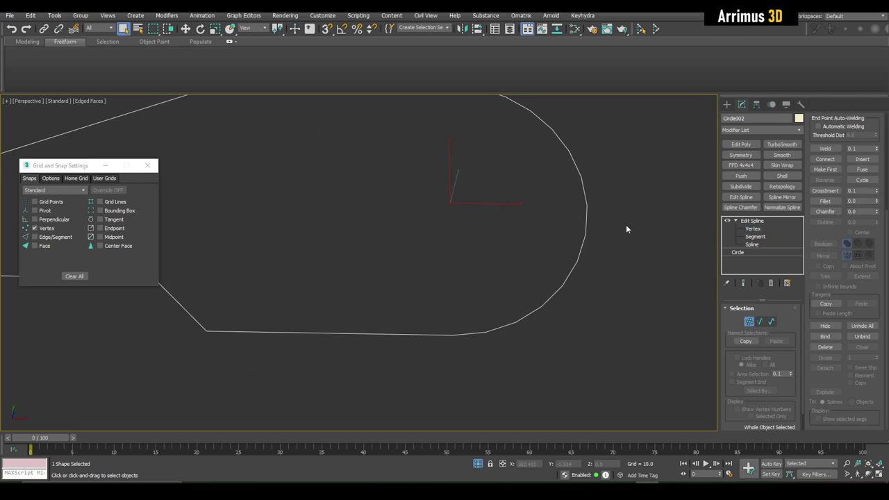
# Apply a Normalize Spline modifier to the whole welded profile.
pyautogui.scroll(-3, 580, 251)
pyautogui.press('w')
pyautogui.scroll(-3, 525, 223)
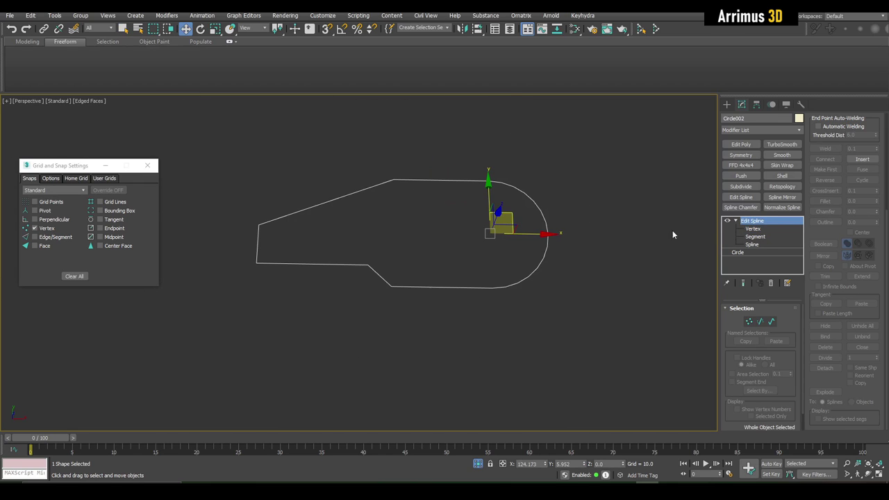
pyautogui.click(781, 207)
pyautogui.scroll(4, 594, 223)
pyautogui.scroll(-2, 646, 264)
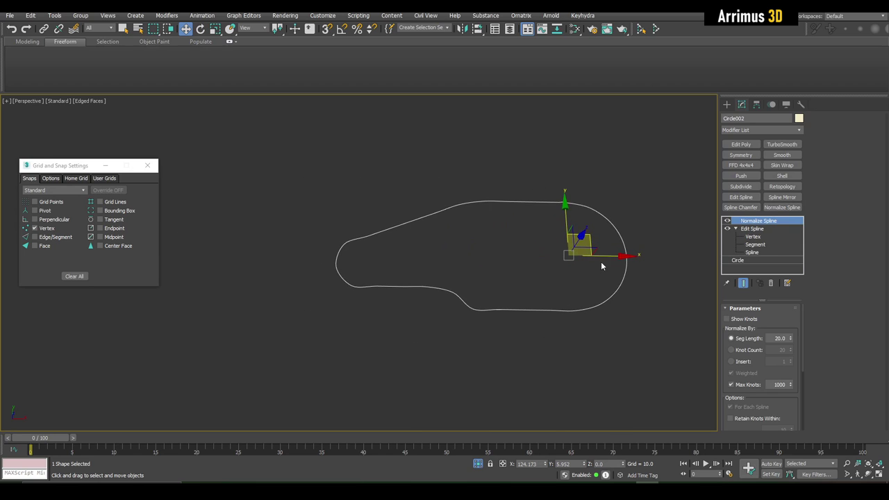
# Add an Edit Spline above Normalize Spline, check the vertex distribution at Vertex level, and return to the Normalize Spline entry.
pyautogui.click(740, 196)
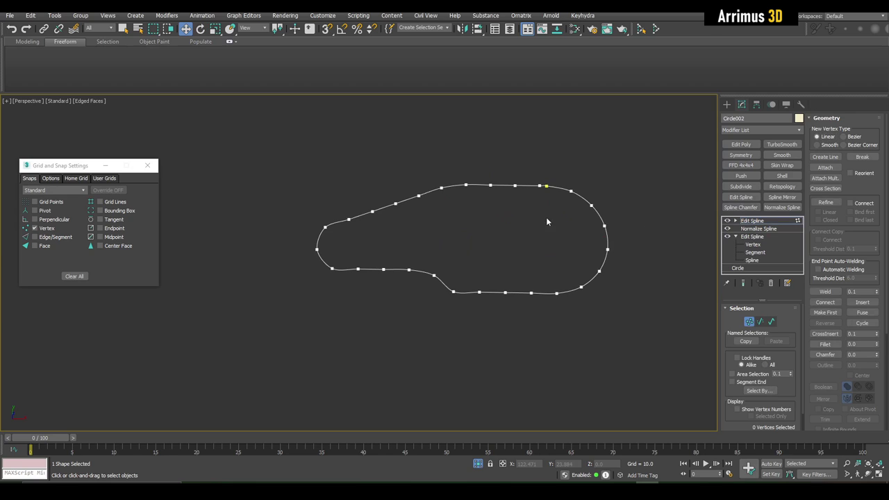
pyautogui.scroll(2, 549, 216)
pyautogui.moveTo(330, 177); pyautogui.dragTo(406, 151, button='middle')
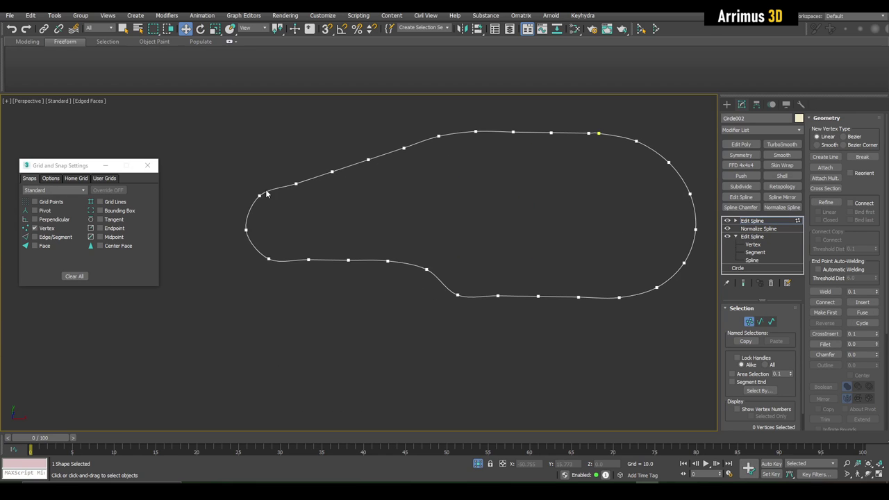
pyautogui.moveTo(587, 292); pyautogui.dragTo(493, 316, button='middle')
pyautogui.press('1')
pyautogui.click(758, 229)
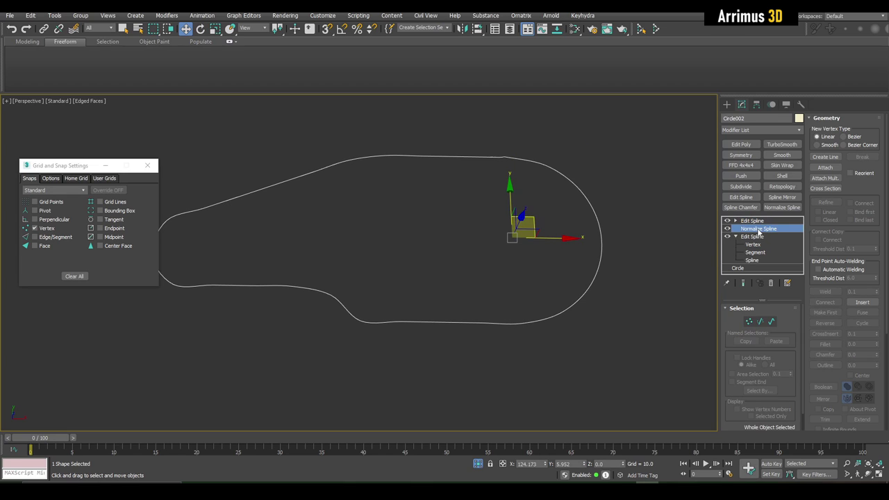
pyautogui.scroll(-3, 542, 253)
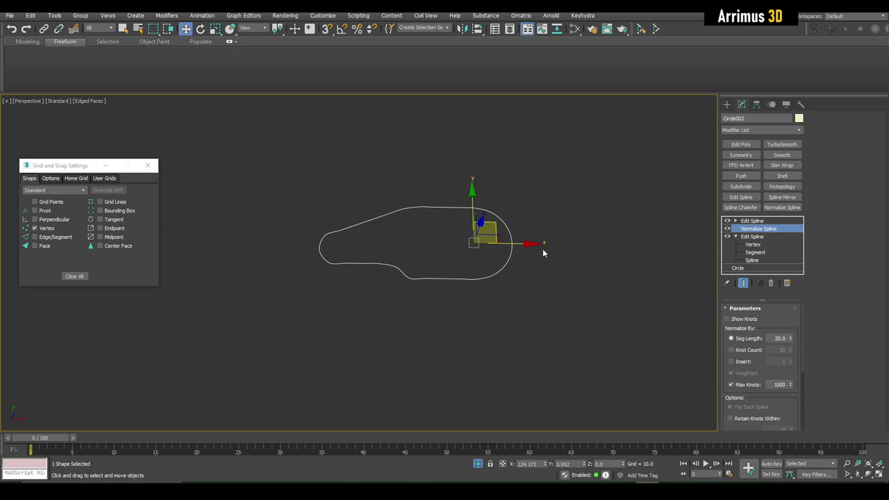
# Draw a large three-point line with a Bezier-curved middle point in the empty space beside the profile.
pyautogui.click(726, 104)
pyautogui.moveTo(597, 225); pyautogui.dragTo(522, 228, button='middle')
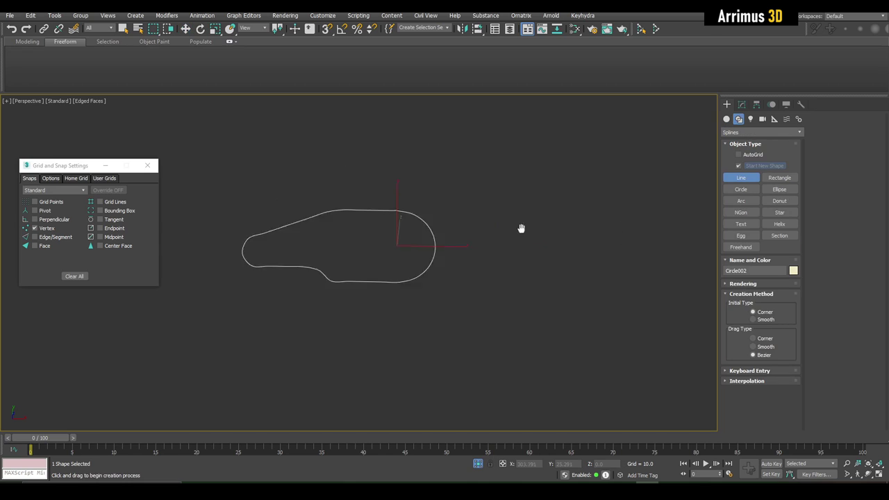
pyautogui.scroll(-5, 522, 229)
pyautogui.click(622, 238)
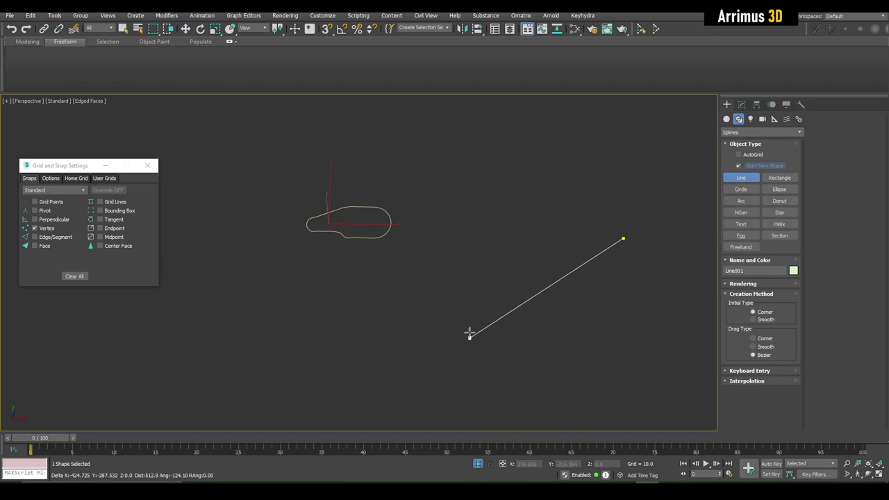
pyautogui.moveTo(470, 338); pyautogui.dragTo(271, 160)
pyautogui.rightClick(299, 163)
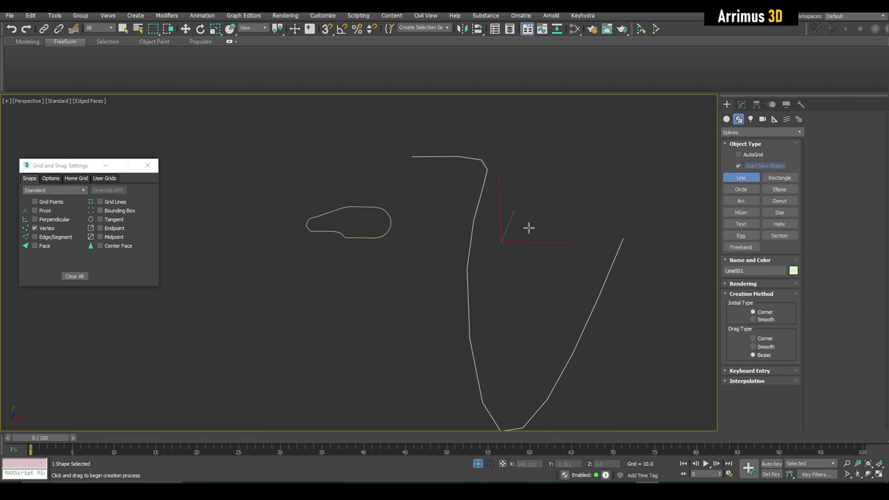
# Examine the middle Bezier vertex and its handles on the new line at Vertex level, and leave the sub-object level.
pyautogui.press('w')
pyautogui.press('1')
pyautogui.moveTo(529, 234); pyautogui.dragTo(455, 170, button='middle')
pyautogui.click(388, 273)
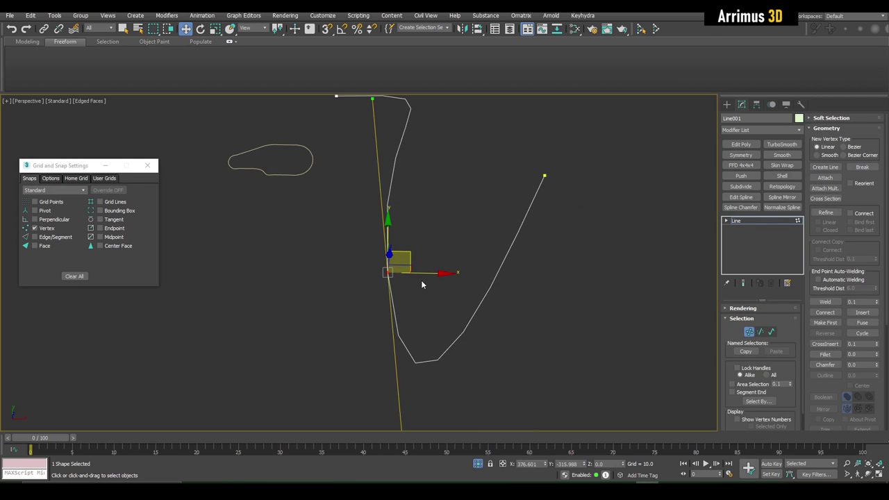
pyautogui.scroll(-5, 421, 280)
pyautogui.moveTo(428, 208)
pyautogui.mouseDown()
pyautogui.moveTo(371, 234)
pyautogui.moveTo(438, 241)
pyautogui.moveTo(419, 234)
pyautogui.moveTo(429, 209)
pyautogui.mouseUp()
pyautogui.scroll(3, 450, 266)
pyautogui.scroll(3, 451, 268)
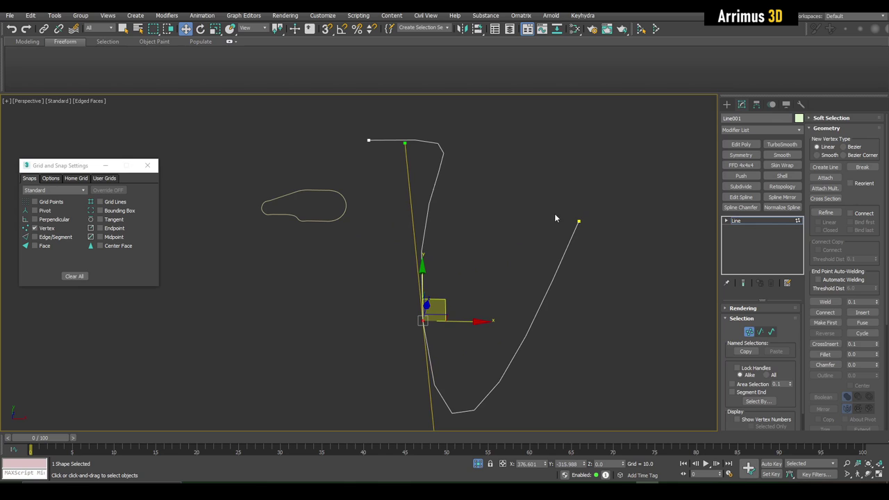
pyautogui.click(503, 197)
pyautogui.click(784, 220)
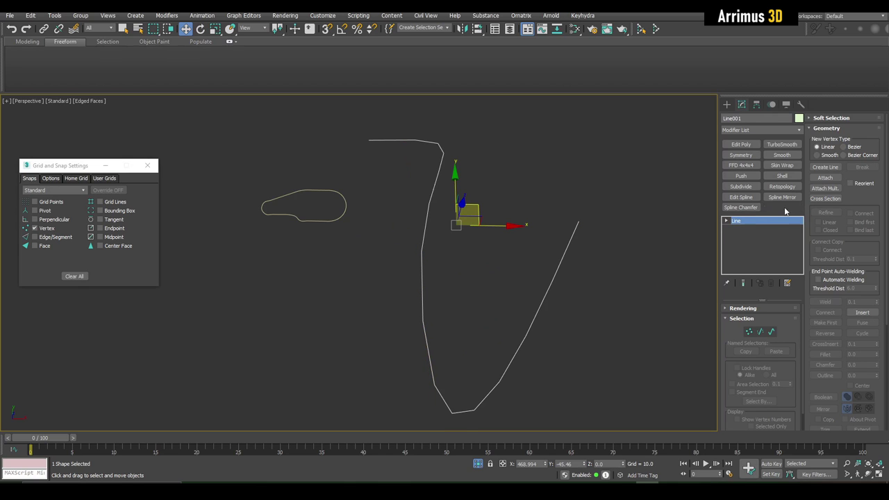
# Apply Normalize Spline and an Edit Spline above it to the new line, and enter Vertex level near its lower bend.
pyautogui.click(782, 206)
pyautogui.click(745, 199)
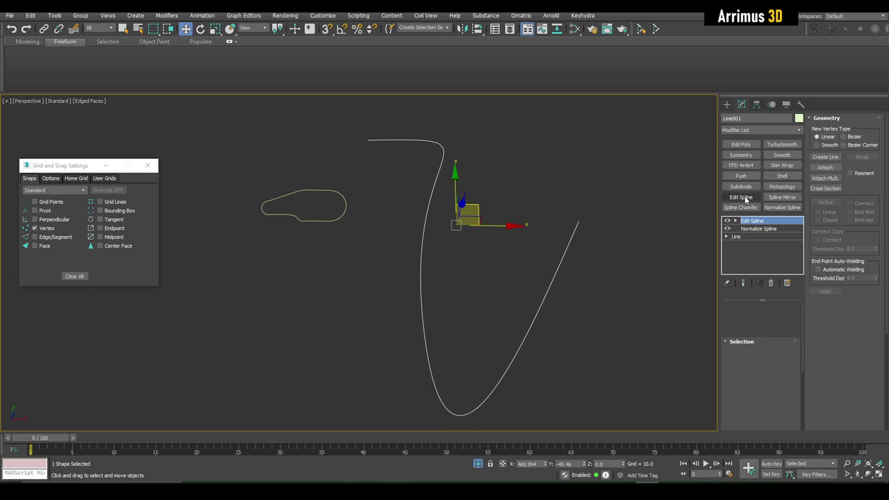
pyautogui.press('1')
pyautogui.moveTo(425, 416); pyautogui.dragTo(447, 288, button='middle')
pyautogui.scroll(5, 447, 288)
pyautogui.moveTo(576, 156); pyautogui.dragTo(467, 298, button='middle')
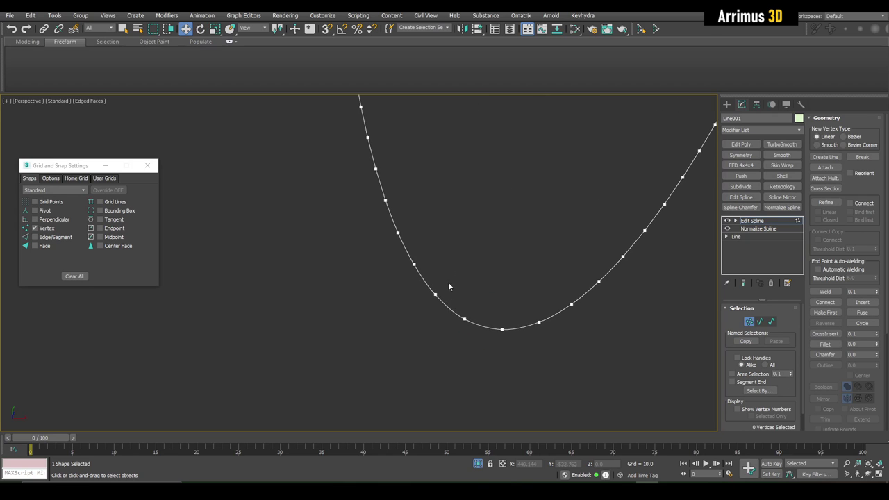
# Move one vertex at the bottom of the line's bend upward to form a peak inside the curve.
pyautogui.click(464, 318)
pyautogui.moveTo(487, 308); pyautogui.dragTo(503, 209)
pyautogui.moveTo(503, 209); pyautogui.dragTo(519, 215, button='middle')
pyautogui.scroll(-3, 520, 215)
pyautogui.moveTo(489, 188); pyautogui.dragTo(515, 216, button='middle')
pyautogui.click(515, 218)
pyautogui.moveTo(452, 302); pyautogui.dragTo(456, 298, button='middle')
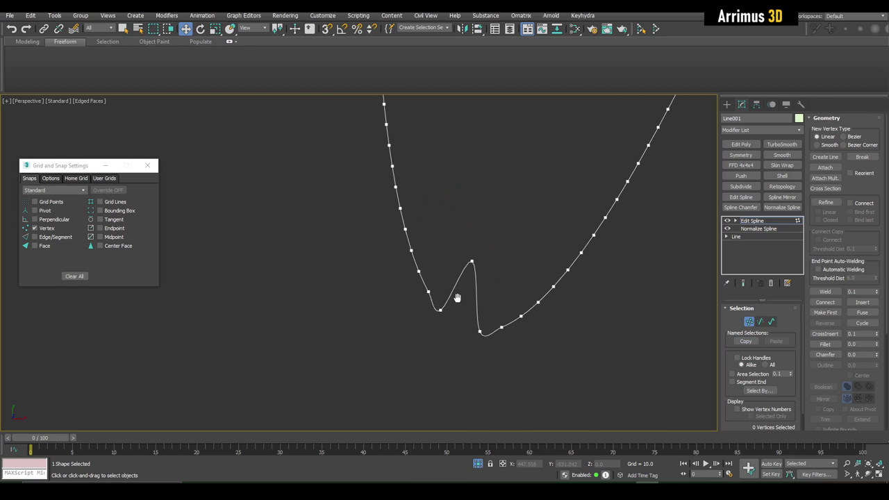
# Raise the vertices on both sides of the peak to widen it into a rounded bump.
pyautogui.click(440, 310)
pyautogui.moveTo(454, 295); pyautogui.dragTo(466, 242)
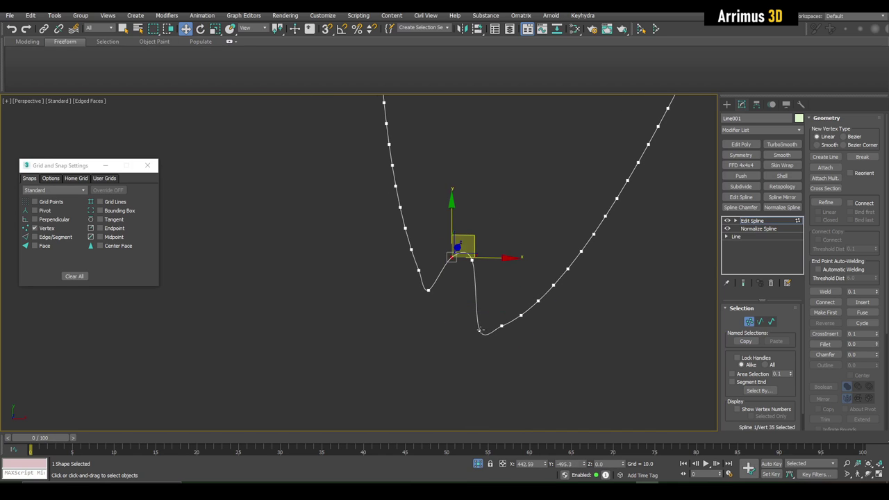
pyautogui.click(480, 329)
pyautogui.moveTo(501, 315); pyautogui.dragTo(501, 280)
pyautogui.moveTo(502, 280); pyautogui.dragTo(488, 259, button='middle')
pyautogui.click(506, 308)
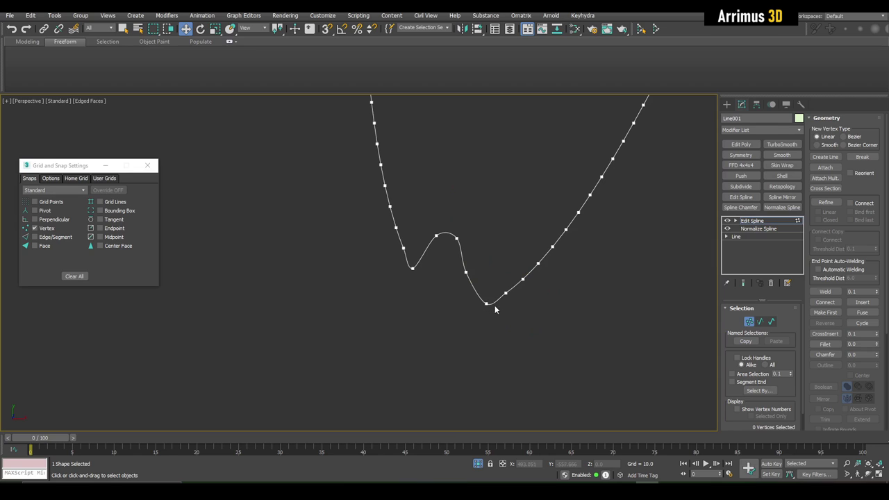
# Try moving the vertex at the lowest point of the curve upward.
pyautogui.click(486, 304)
pyautogui.scroll(2, 500, 349)
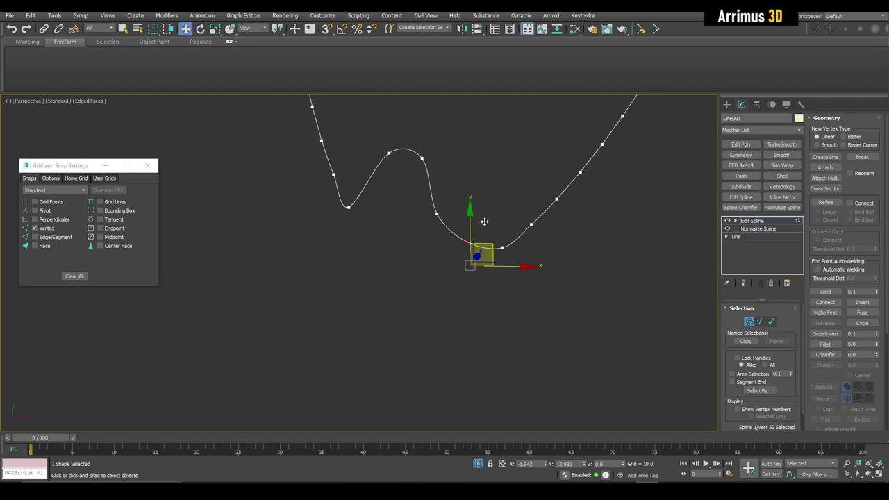
pyautogui.moveTo(481, 222); pyautogui.dragTo(487, 277, button='middle')
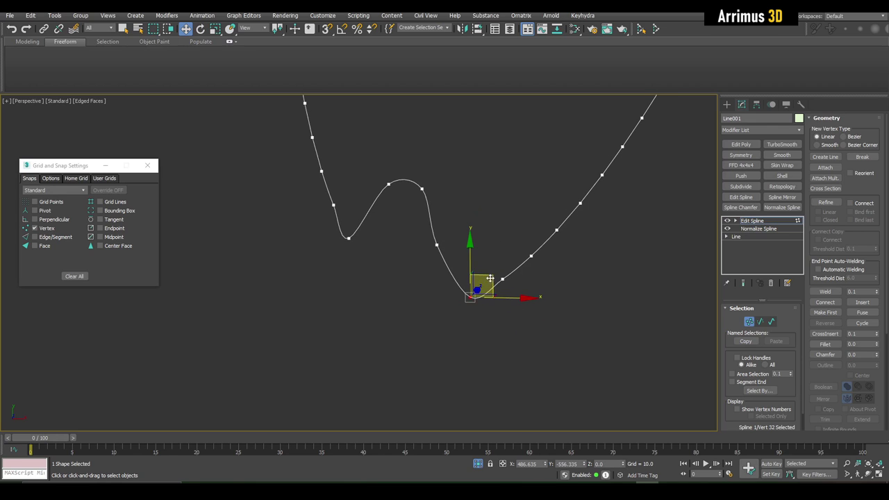
pyautogui.click(509, 219)
pyautogui.moveTo(509, 218); pyautogui.dragTo(507, 315, button='middle')
pyautogui.scroll(-2, 507, 316)
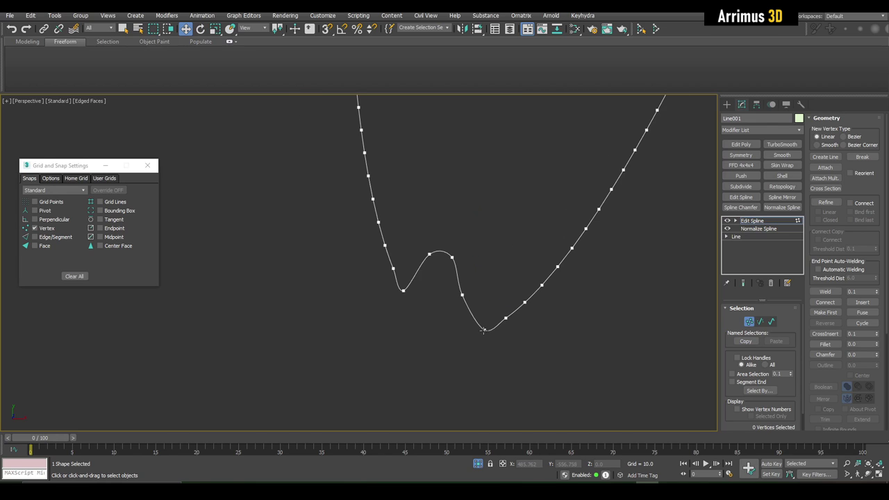
# Raise the curve's lowest vertex and the low vertex on the bump's other side to soften both dips.
pyautogui.moveTo(483, 331); pyautogui.dragTo(499, 307)
pyautogui.click(506, 319)
pyautogui.click(405, 291)
pyautogui.moveTo(405, 288); pyautogui.dragTo(414, 267)
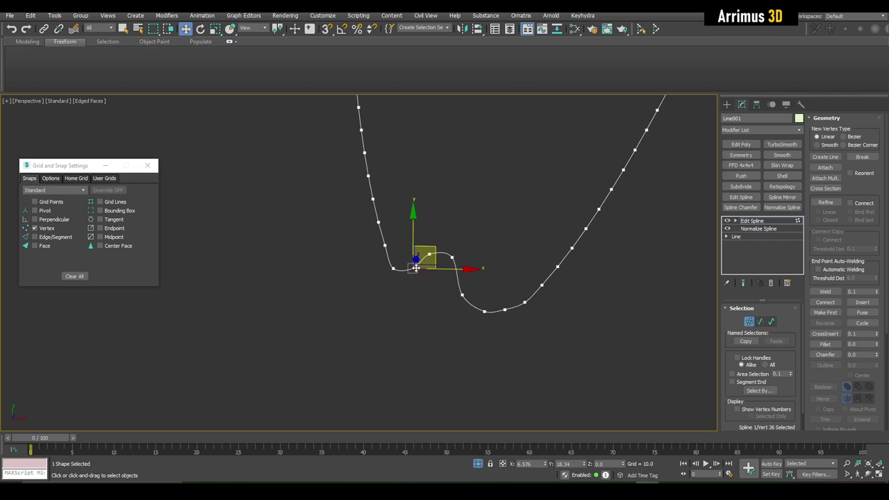
pyautogui.click(500, 240)
pyautogui.moveTo(500, 240); pyautogui.dragTo(507, 272, button='middle')
pyautogui.moveTo(456, 291); pyautogui.dragTo(471, 269, button='middle')
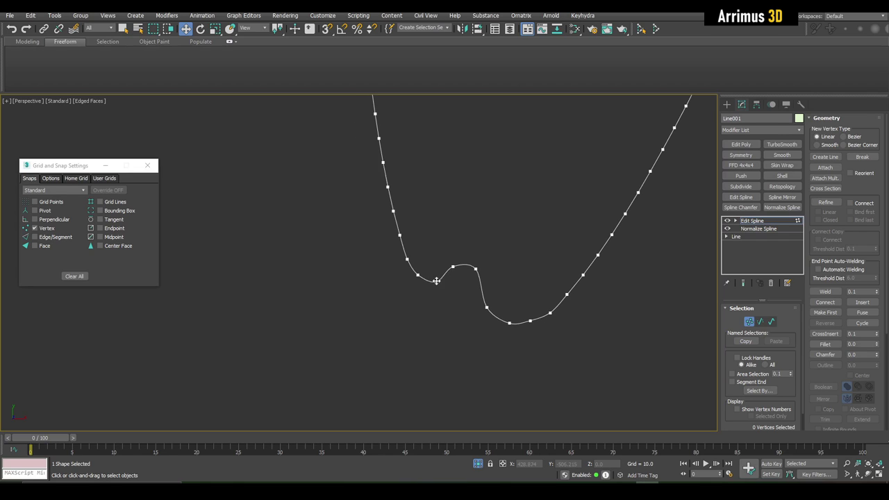
# Select the vertex in the smaller dip to check its position, and clear the selection.
pyautogui.click(436, 281)
pyautogui.scroll(1, 454, 298)
pyautogui.scroll(-2, 485, 298)
pyautogui.click(517, 262)
pyautogui.moveTo(517, 260); pyautogui.dragTo(495, 246, button='middle')
# Inspect the bend around the curve's lowest vertex and try moving that vertex upward again.
pyautogui.click(486, 294)
pyautogui.scroll(2, 498, 316)
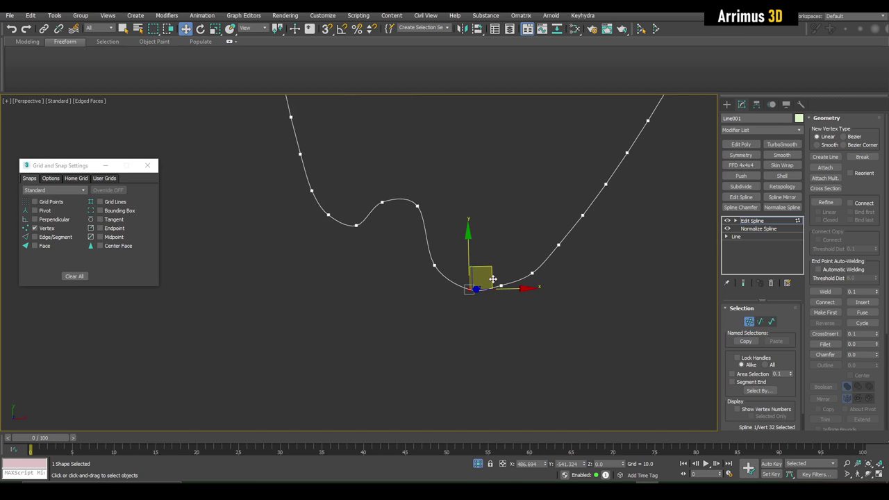
pyautogui.scroll(2, 495, 299)
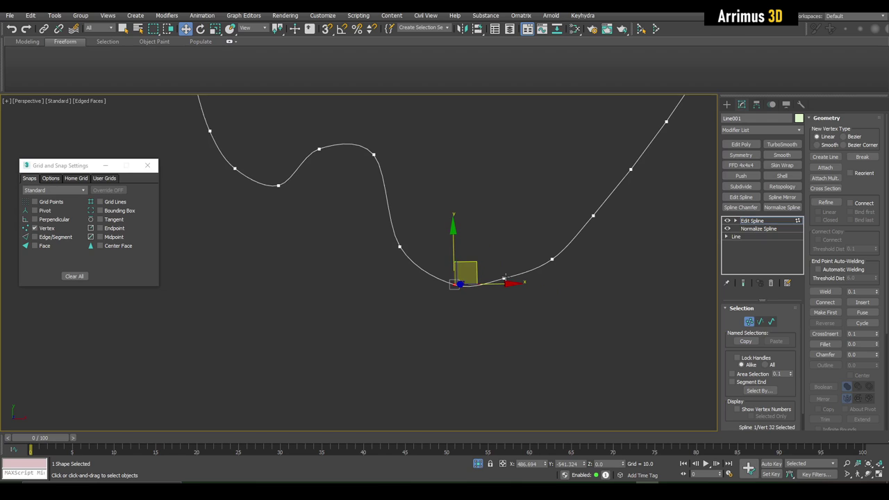
pyautogui.scroll(2, 504, 277)
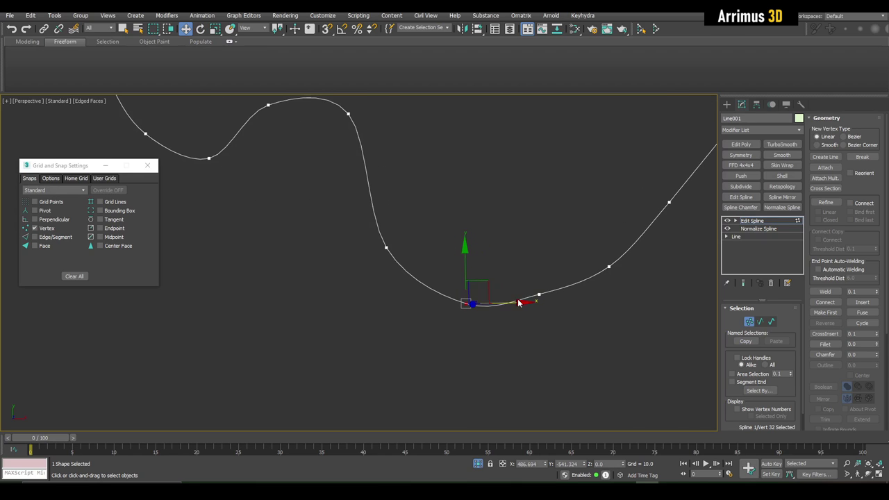
pyautogui.scroll(-3, 536, 289)
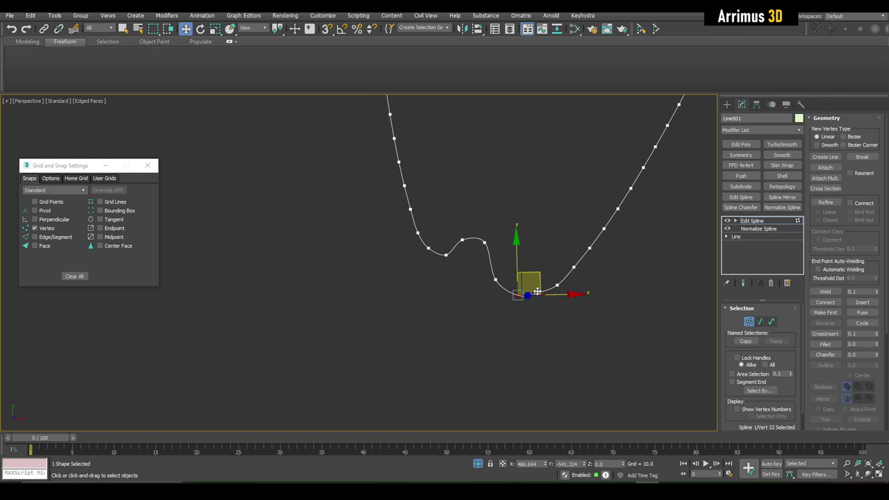
pyautogui.moveTo(531, 279); pyautogui.dragTo(530, 258)
pyautogui.rightClick(530, 257)
pyautogui.click(553, 322)
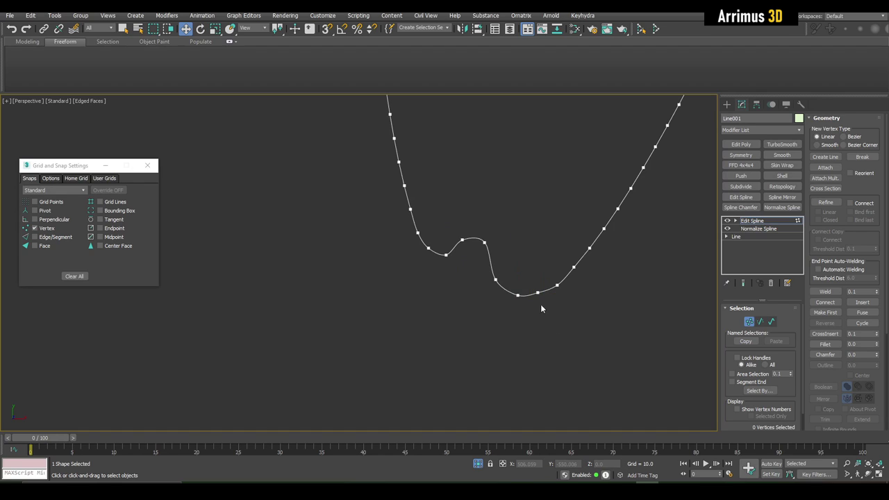
# Nudge the curve's two lowest vertices to even out the rounded bottom of the dip, and clear the selection.
pyautogui.click(516, 295)
pyautogui.moveTo(537, 294); pyautogui.dragTo(534, 243)
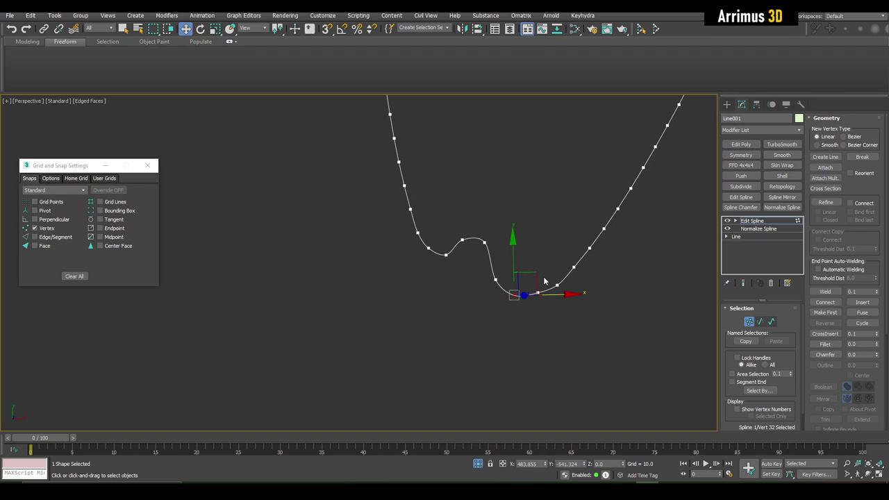
pyautogui.click(527, 305)
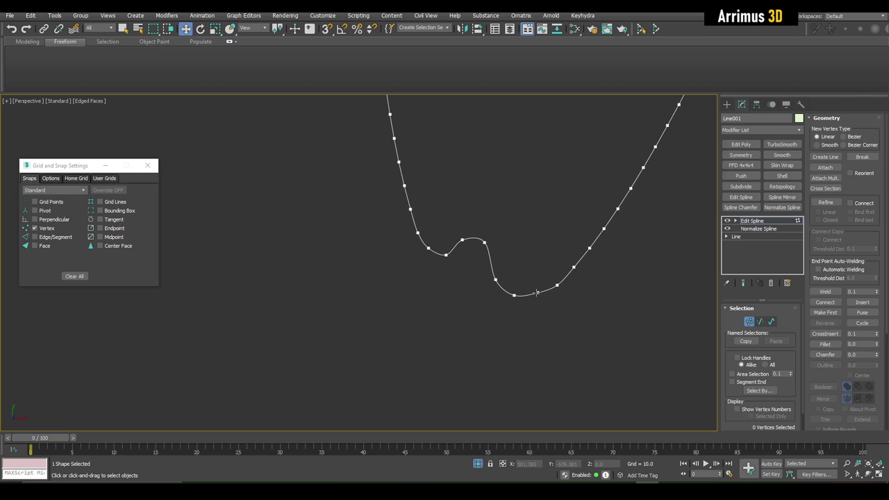
pyautogui.click(536, 292)
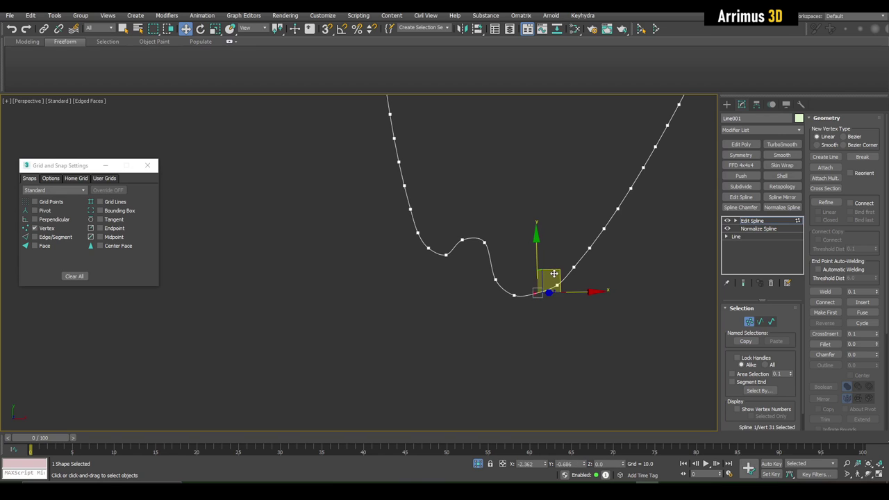
pyautogui.moveTo(547, 236); pyautogui.dragTo(529, 253, button='middle')
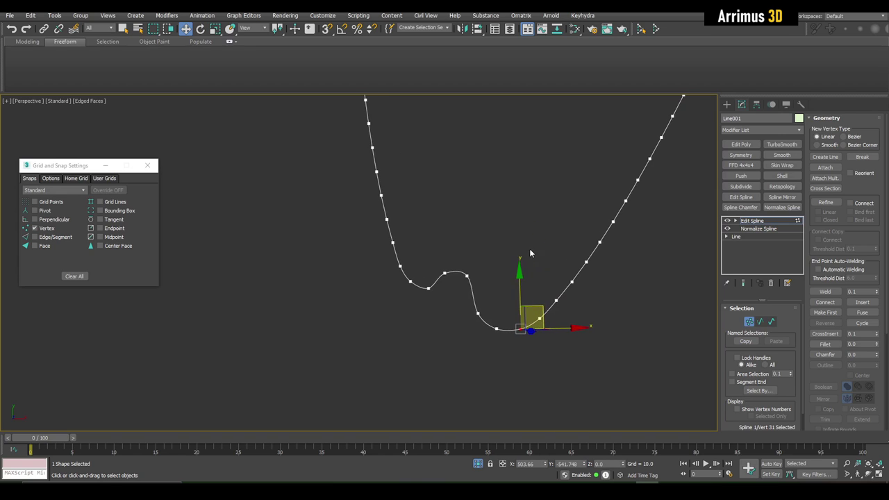
pyautogui.click(493, 205)
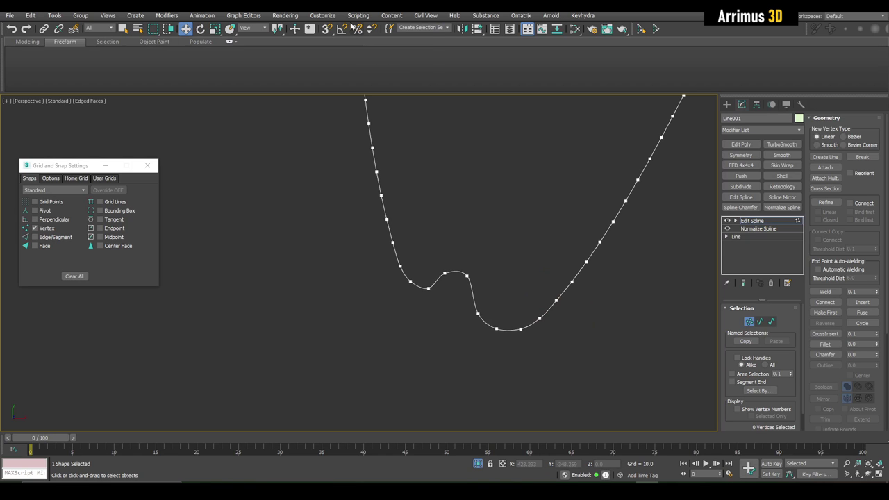
# Search the Hotkey Editor's actions for "gizmo", check the hotkey for Show Transform Gizmo, and close the editor.
pyautogui.click(322, 15)
pyautogui.click(334, 40)
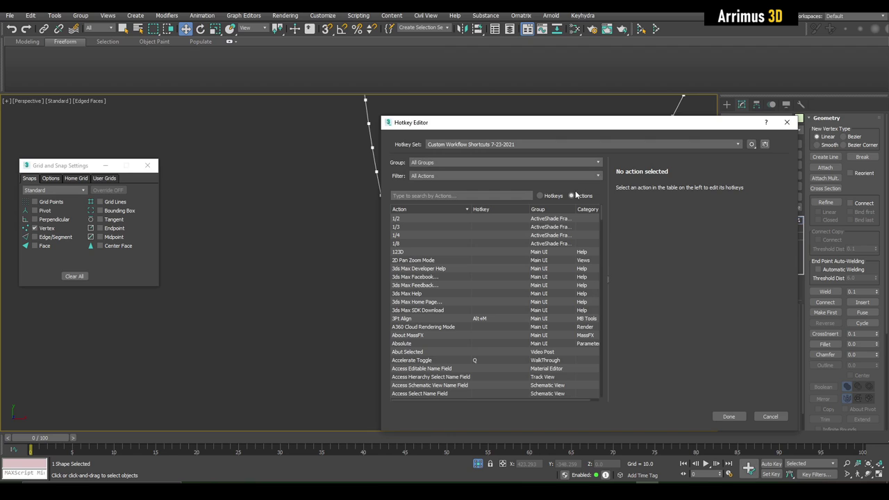
pyautogui.click(469, 196)
pyautogui.write('gizmo')
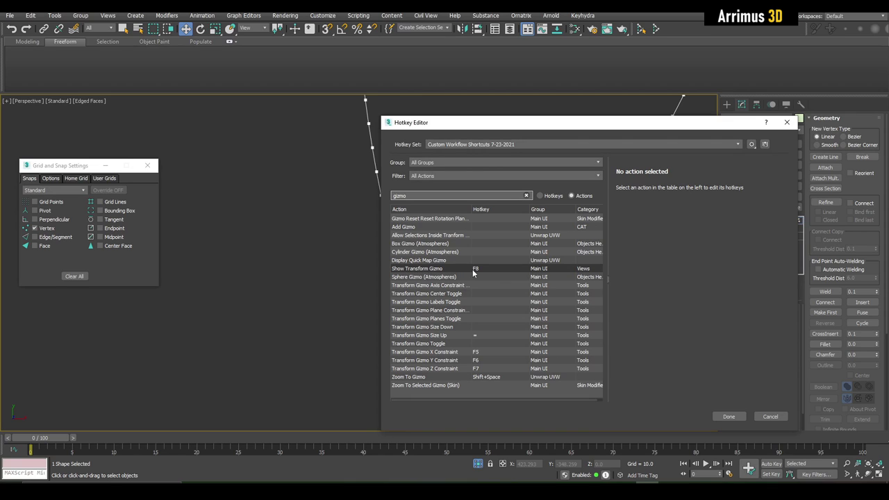
pyautogui.click(786, 122)
# Select the low vertex at the bottom of the dip and toggle the transform gizmo off for freehand moving.
pyautogui.click(486, 314)
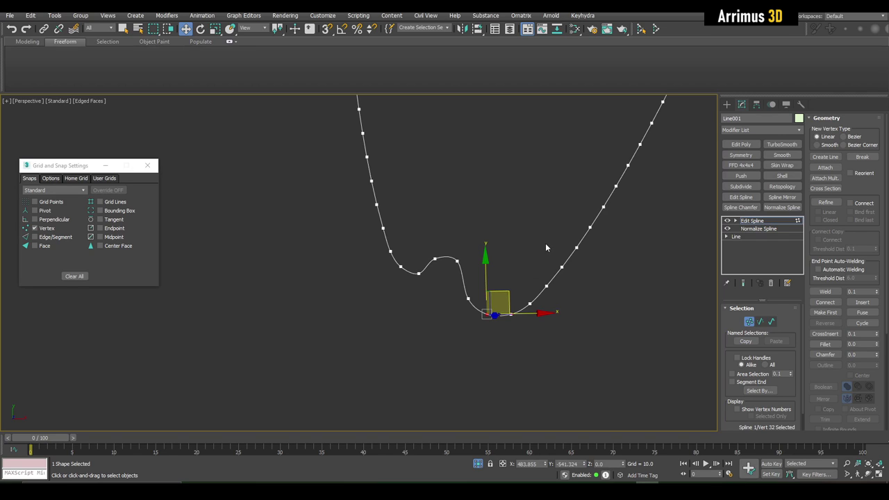
pyautogui.press('x')
pyautogui.press('x')
pyautogui.scroll(6, 513, 284)
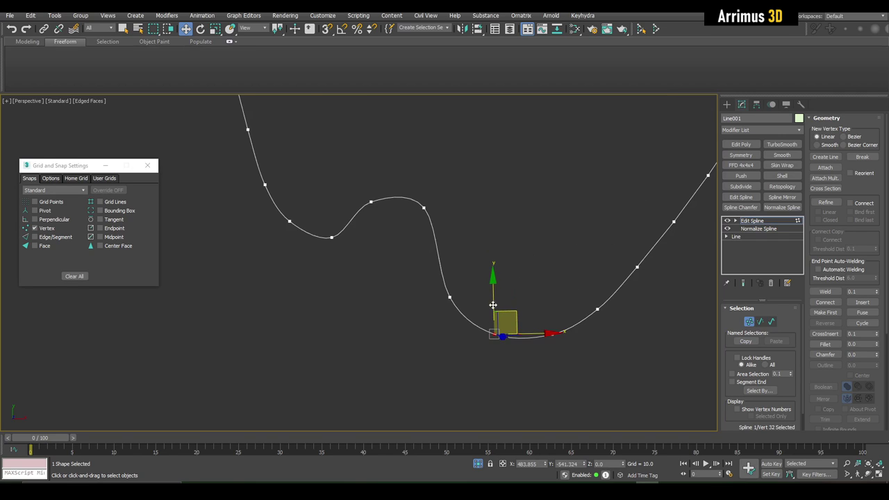
pyautogui.click(507, 293)
pyautogui.click(473, 315)
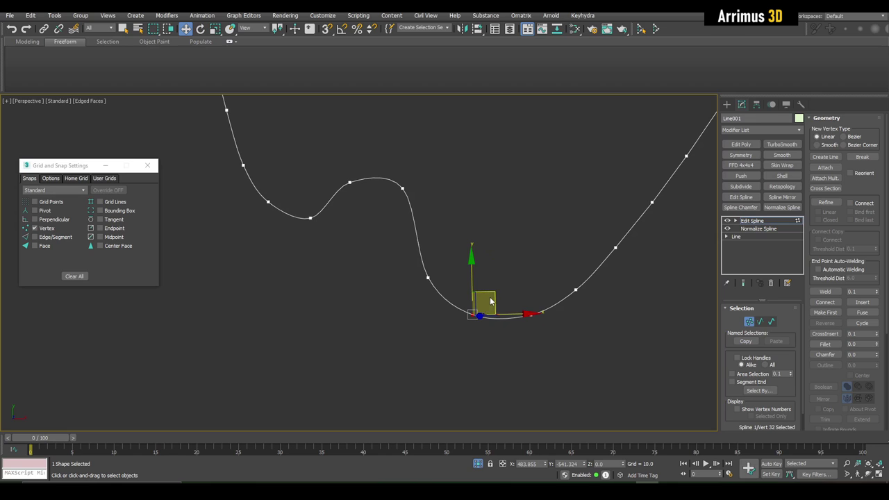
pyautogui.moveTo(504, 291); pyautogui.dragTo(475, 309, button='middle')
pyautogui.click(497, 260)
pyautogui.scroll(-3, 498, 251)
# Move the vertices on the rising side of the dip upward freehand to shape a second, taller bump.
pyautogui.moveTo(470, 316); pyautogui.dragTo(480, 213)
pyautogui.moveTo(525, 270); pyautogui.dragTo(513, 204)
pyautogui.moveTo(538, 209); pyautogui.dragTo(473, 265, button='middle')
pyautogui.moveTo(485, 296); pyautogui.dragTo(478, 222)
pyautogui.click(483, 259)
pyautogui.moveTo(447, 258); pyautogui.dragTo(440, 230)
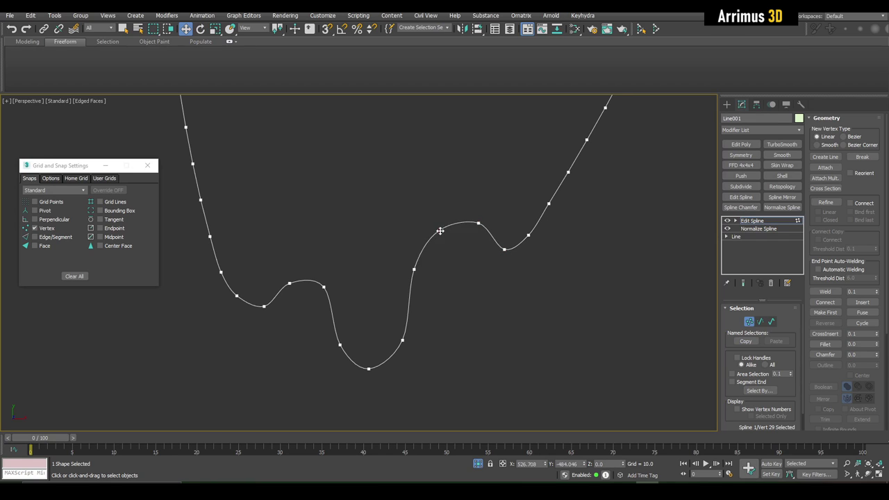
pyautogui.scroll(-10, 451, 240)
pyautogui.moveTo(480, 208); pyautogui.dragTo(482, 273, button='middle')
pyautogui.scroll(4, 482, 273)
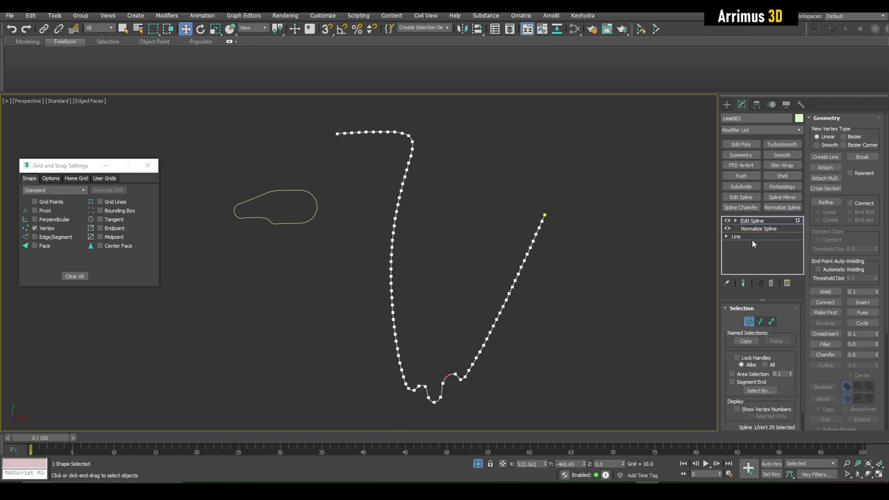
pyautogui.moveTo(556, 308); pyautogui.dragTo(579, 259, button='middle')
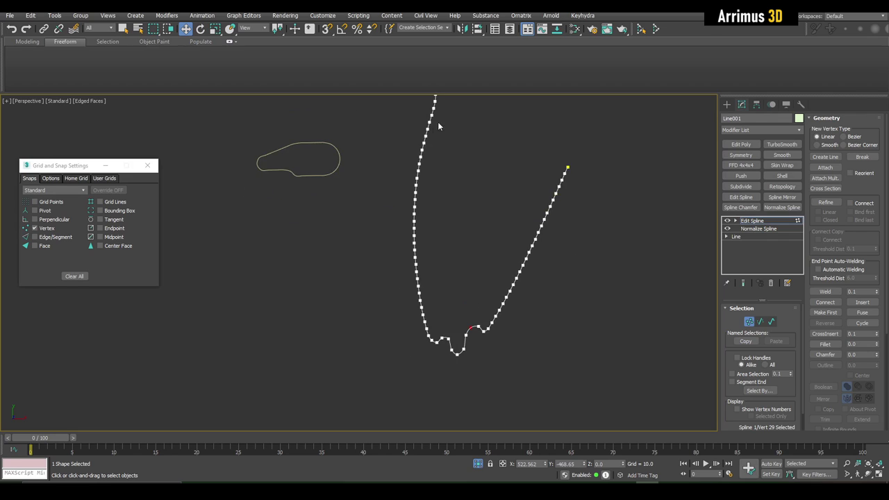
pyautogui.moveTo(437, 126); pyautogui.dragTo(493, 225, button='middle')
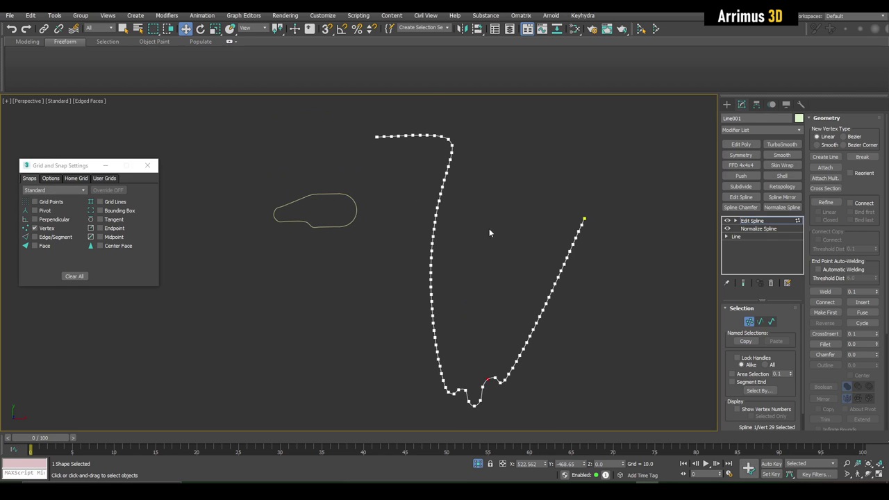
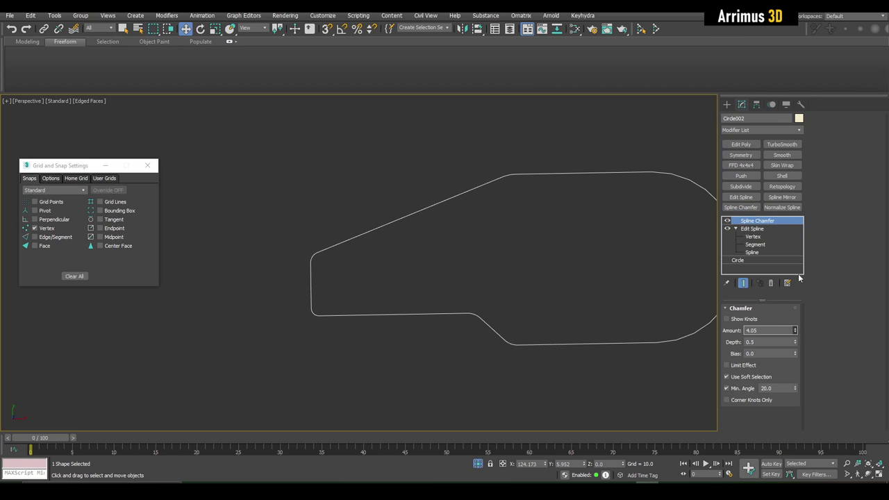
# Try filleting the upper corner vertex at the narrow end of the closed profile in Edit Spline.
pyautogui.click(752, 229)
pyautogui.click(753, 236)
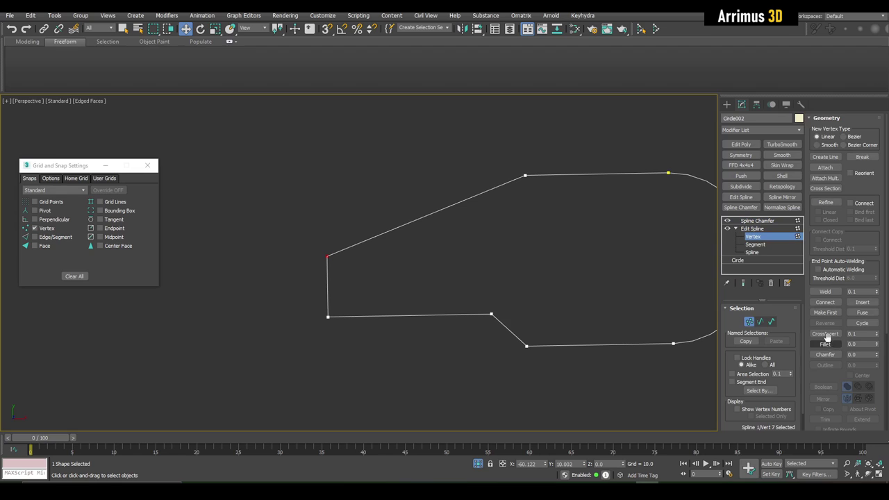
pyautogui.moveTo(875, 345)
pyautogui.mouseDown()
pyautogui.moveTo(876, 329)
pyautogui.moveTo(877, 338)
pyautogui.mouseUp()
pyautogui.press('1')
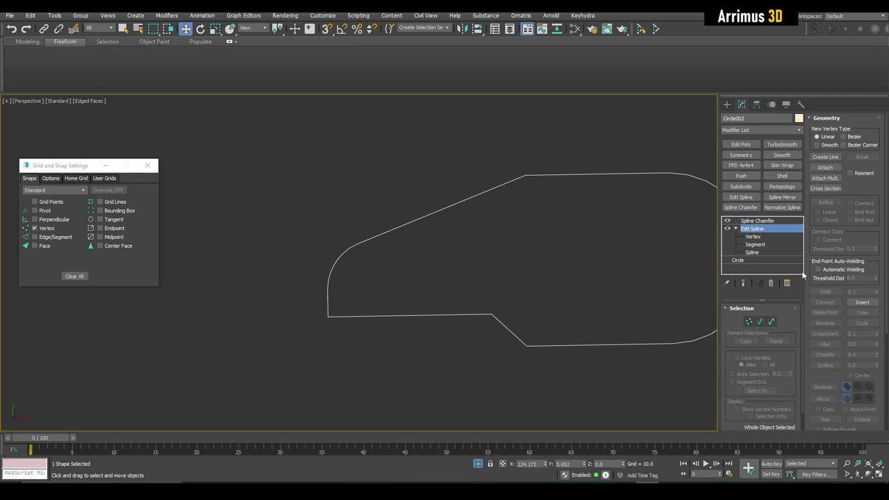
pyautogui.moveTo(593, 248); pyautogui.dragTo(576, 259, button='middle')
# Set the Spline Chamfer amount on the closed profile to 6.994.
pyautogui.click(766, 222)
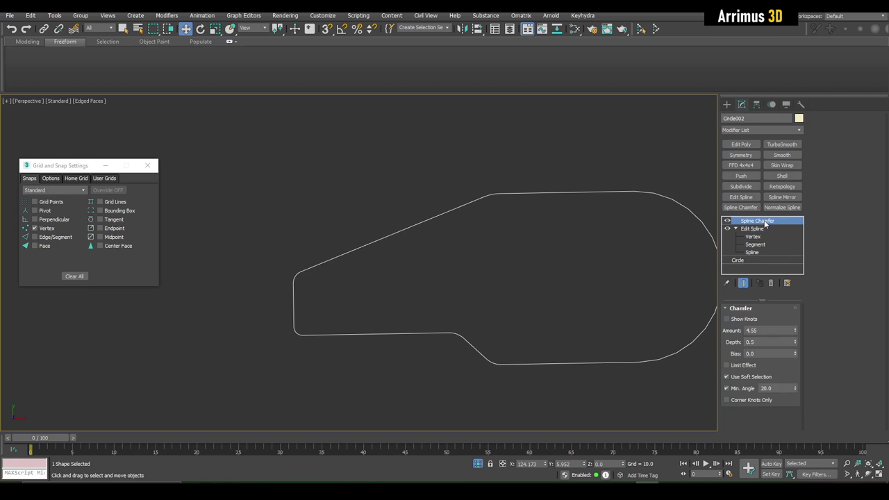
pyautogui.moveTo(502, 246); pyautogui.dragTo(543, 219, button='middle')
pyautogui.moveTo(793, 331); pyautogui.dragTo(794, 324)
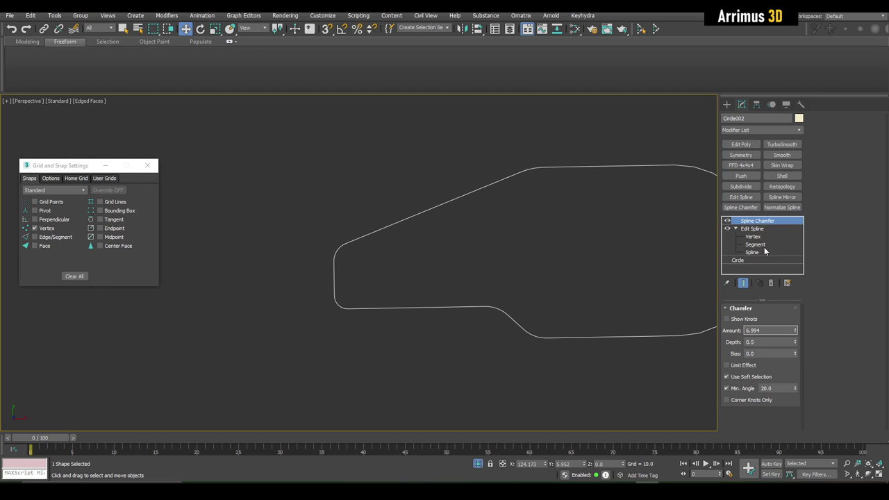
# Select both narrow-end corner vertices in Edit Spline to limit the Spline Chamfer to them, and try varying its amount.
pyautogui.click(753, 237)
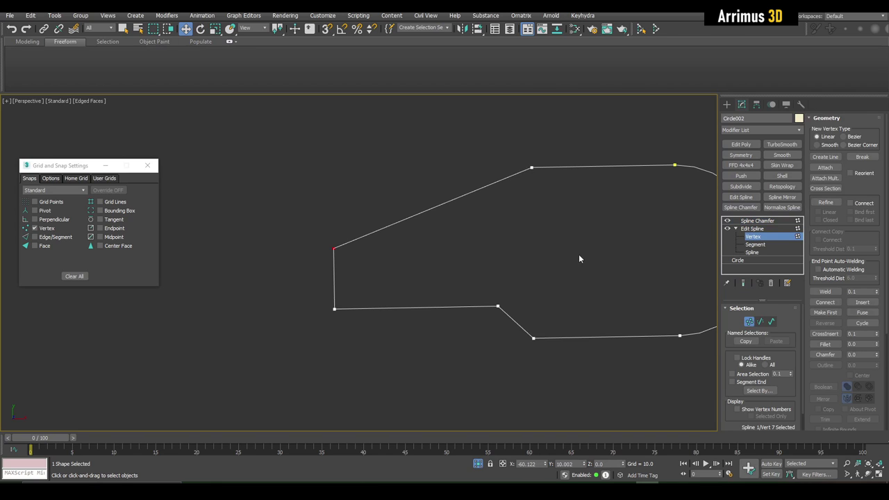
pyautogui.moveTo(336, 317); pyautogui.dragTo(336, 318)
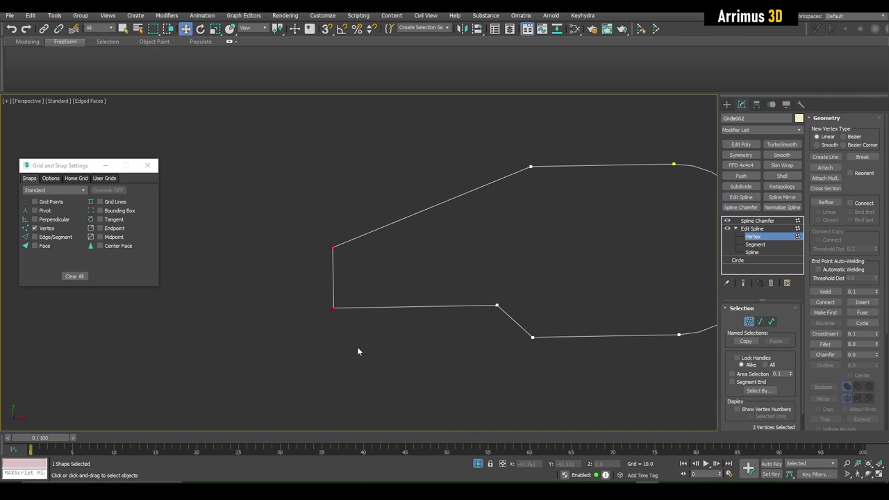
pyautogui.click(757, 221)
pyautogui.scroll(-2, 507, 215)
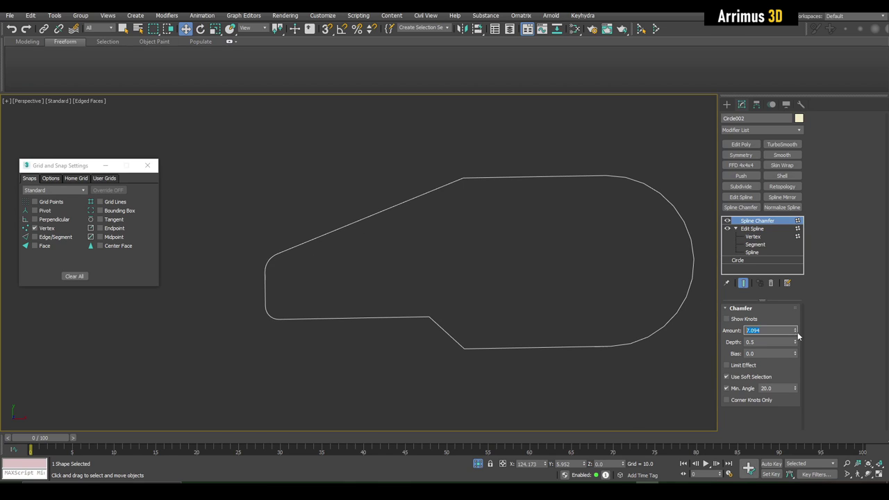
pyautogui.moveTo(797, 332); pyautogui.dragTo(799, 331)
# Switch between Edit Spline's vertex and object levels, then check Spline Chamfer's effect with the two narrow-end vertices selected.
pyautogui.click(761, 236)
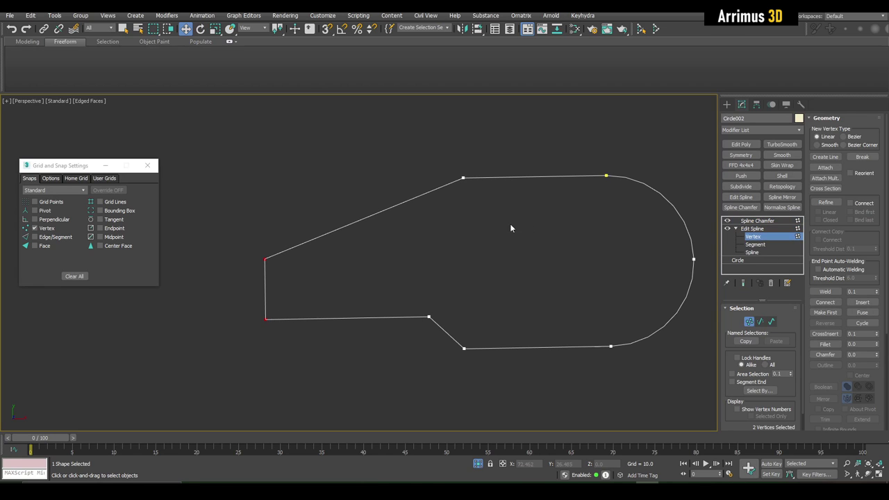
pyautogui.click(753, 229)
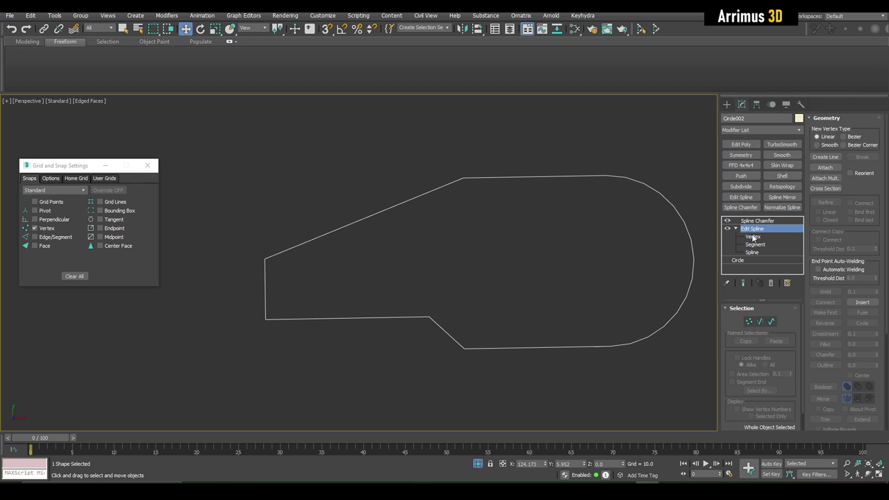
pyautogui.click(753, 236)
pyautogui.click(753, 228)
pyautogui.click(761, 237)
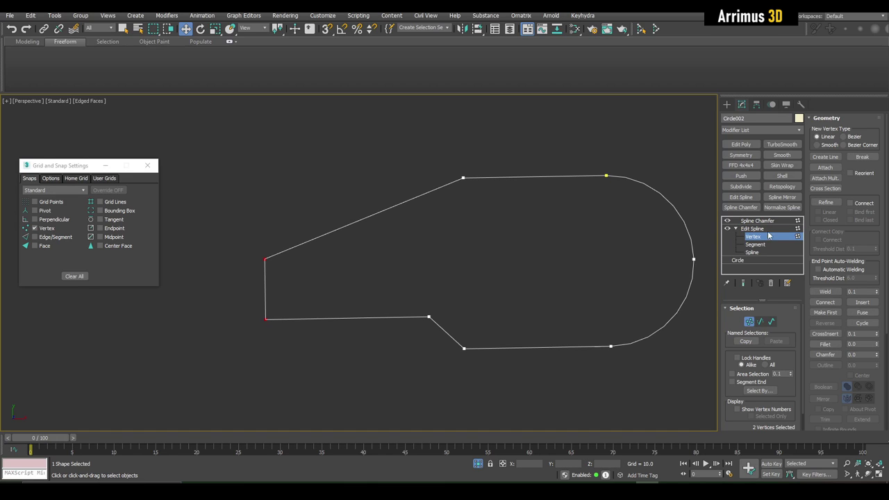
pyautogui.click(757, 221)
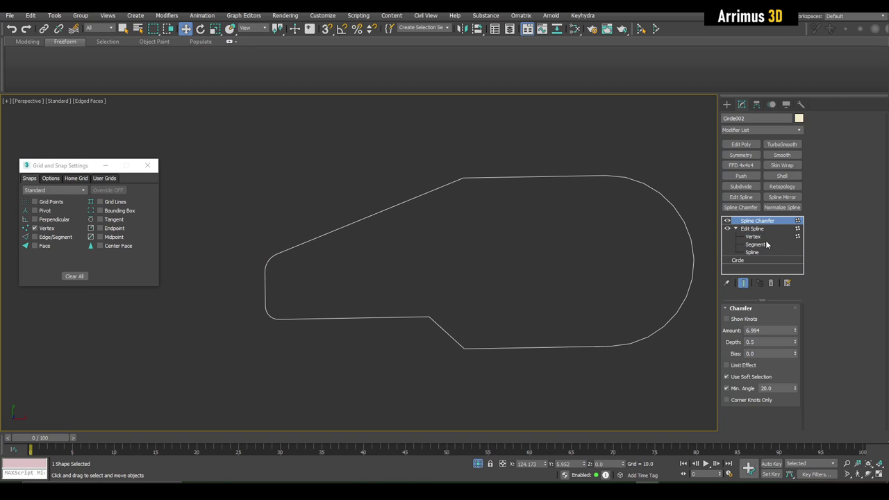
# Return Edit Spline to the whole-object level so Spline Chamfer rounds all the corners, and try varying the amount.
pyautogui.click(760, 236)
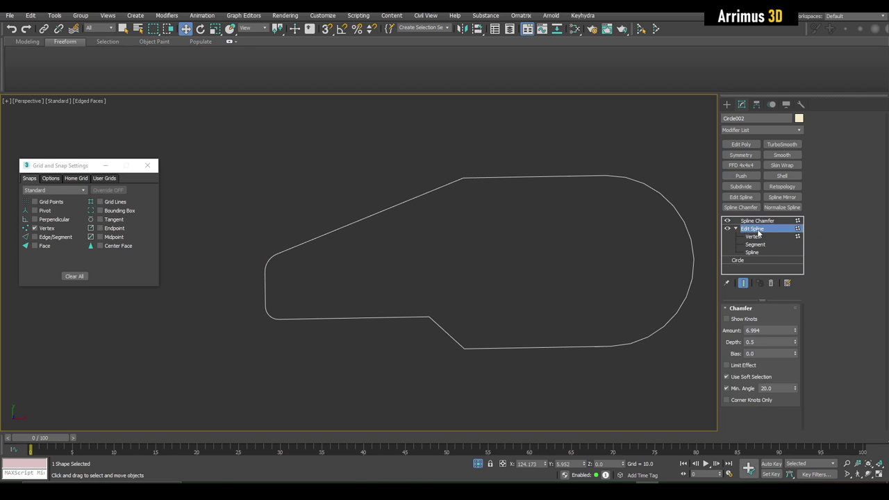
pyautogui.click(761, 230)
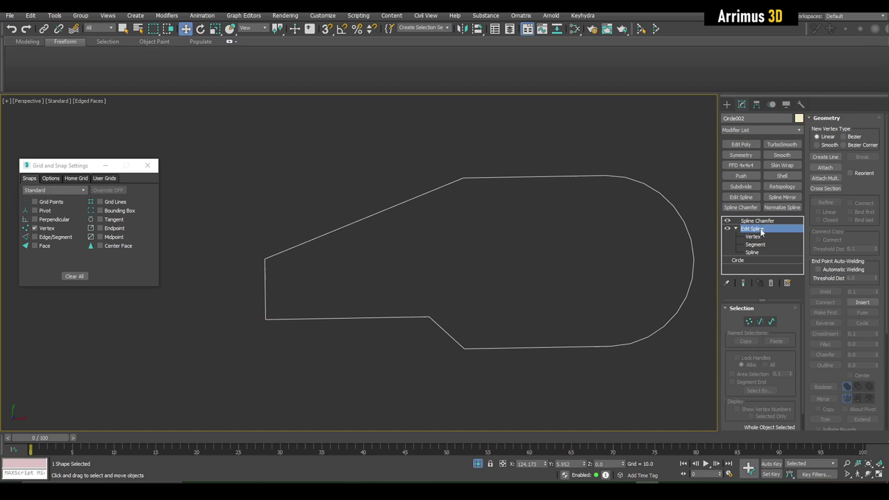
pyautogui.click(776, 222)
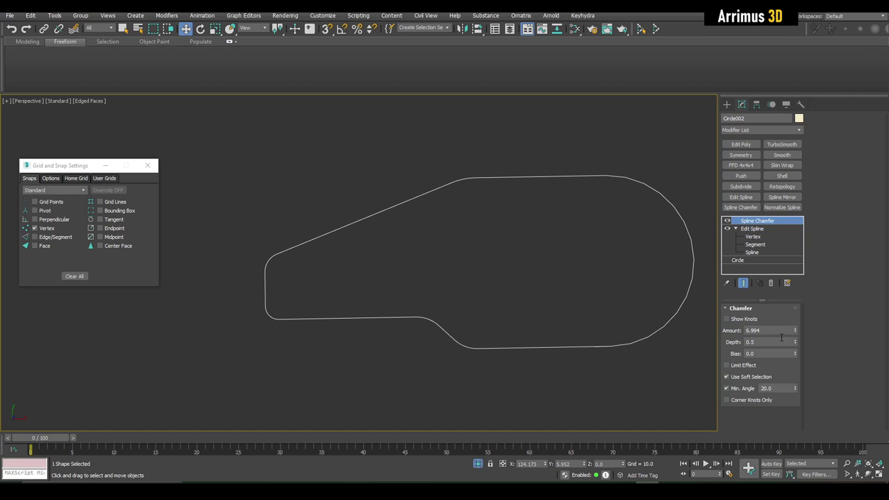
pyautogui.moveTo(796, 330)
pyautogui.mouseDown()
pyautogui.moveTo(814, 329)
pyautogui.moveTo(811, 338)
pyautogui.moveTo(809, 327)
pyautogui.mouseUp()
# Select the three segments around the narrow end in Edit Spline and apply the Spline Chamfer to that selection.
pyautogui.click(752, 228)
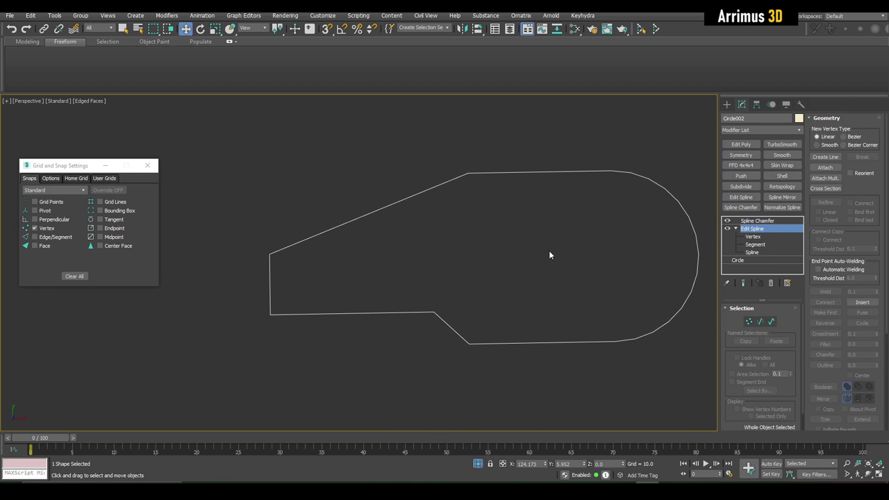
pyautogui.press('1')
pyautogui.moveTo(318, 262); pyautogui.dragTo(326, 254, button='middle')
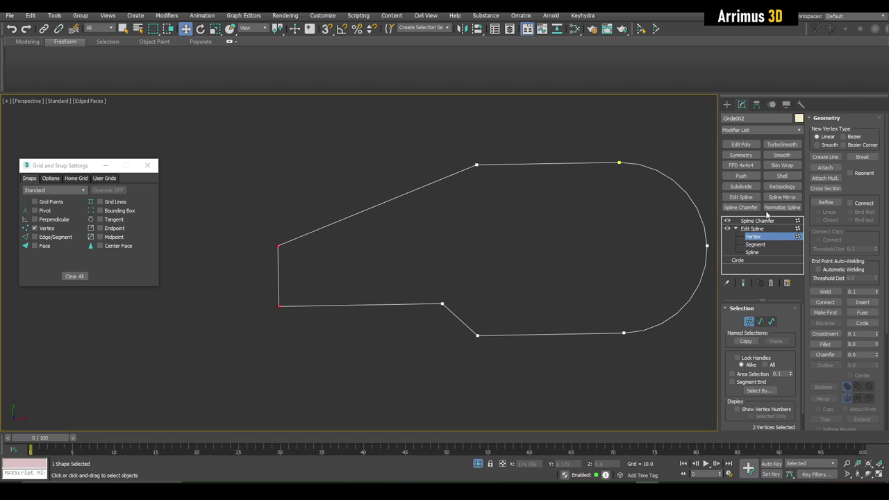
pyautogui.moveTo(276, 224); pyautogui.dragTo(301, 223, button='middle')
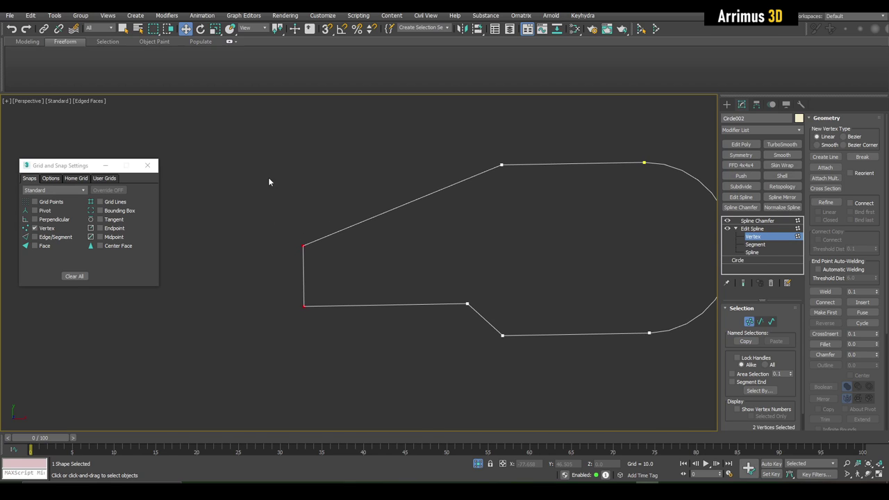
pyautogui.click(752, 244)
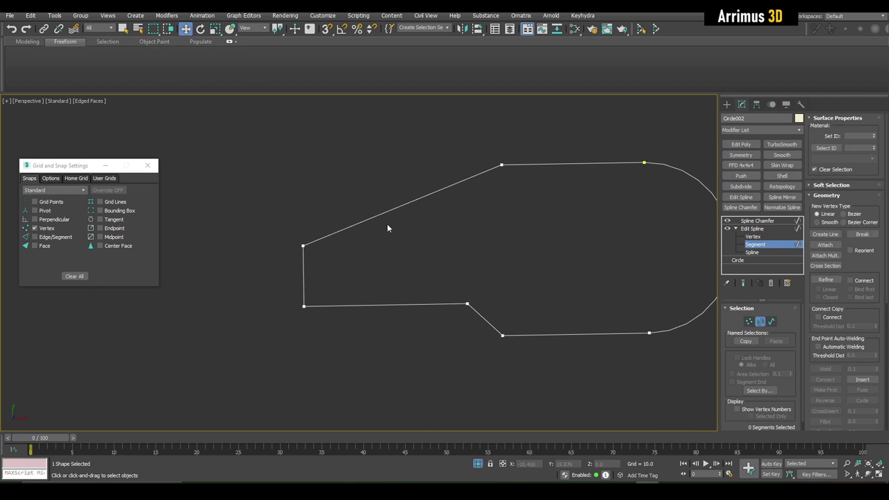
pyautogui.moveTo(282, 260); pyautogui.dragTo(350, 358)
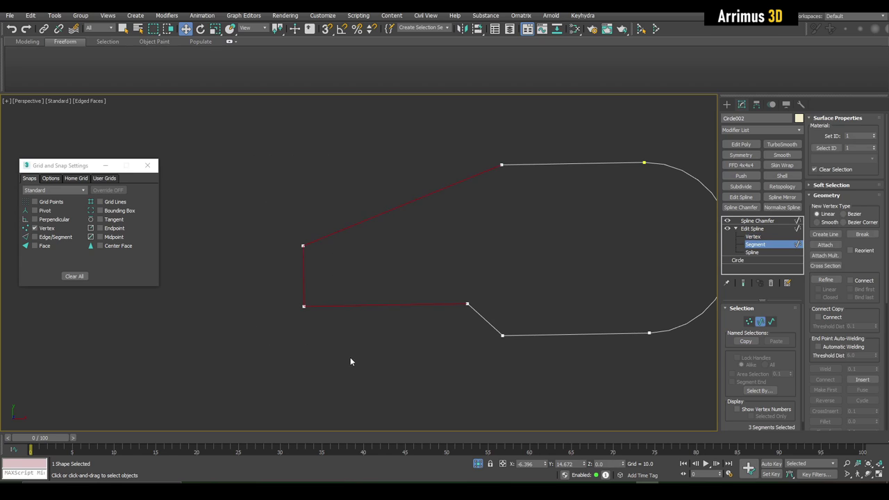
pyautogui.click(757, 221)
pyautogui.moveTo(610, 254); pyautogui.dragTo(426, 227, button='middle')
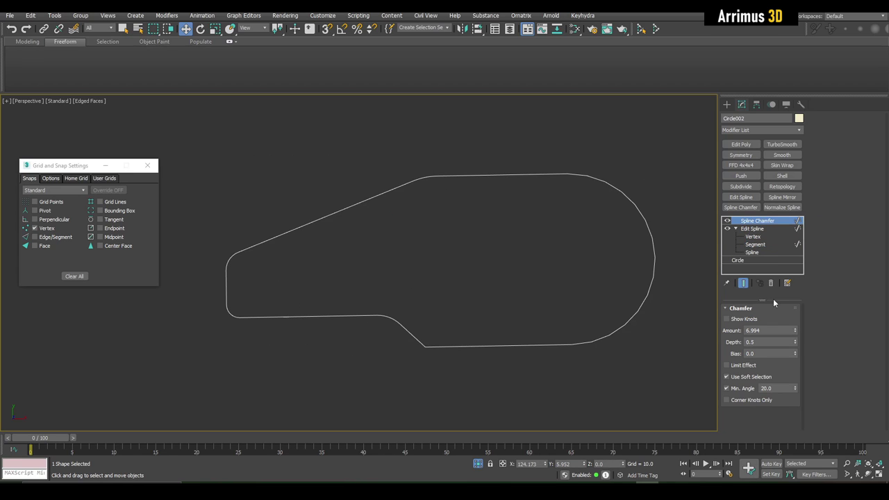
# Undo the Spline Chamfer back to Edit Spline and return Edit Spline to the whole-object level.
pyautogui.moveTo(795, 332); pyautogui.dragTo(813, 329)
pyautogui.hotkey('ctrl', 'z')
pyautogui.hotkey('ctrl', 'z')
pyautogui.hotkey('ctrl', 'z')
pyautogui.moveTo(591, 228)
pyautogui.mouseDown(button='middle')
pyautogui.moveTo(602, 227)
pyautogui.moveTo(575, 223)
pyautogui.moveTo(588, 234)
pyautogui.mouseUp(button='middle')
pyautogui.scroll(-5, 576, 221)
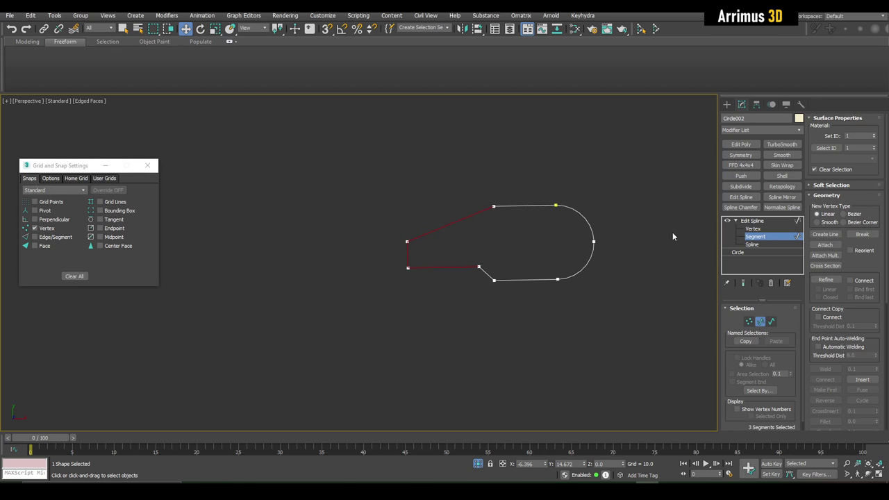
pyautogui.click(739, 237)
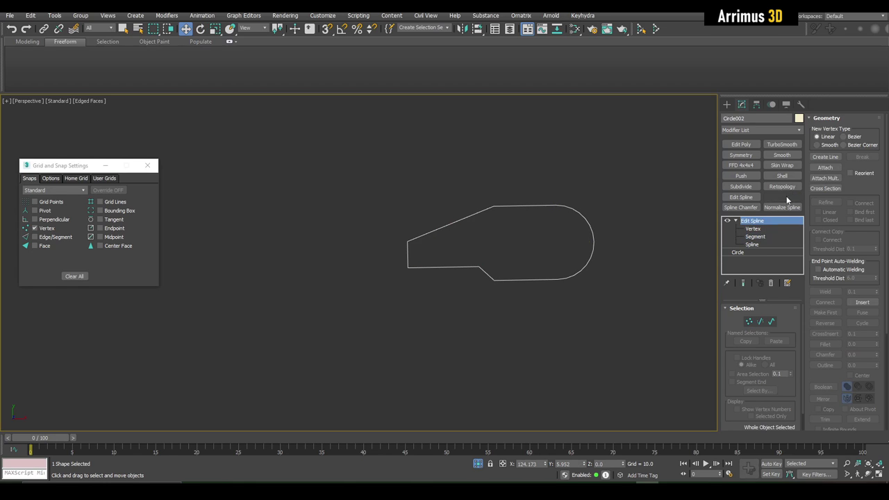
# Add a Spline Mirror on the X axis and move its mirror plane just beyond the profile's narrow end.
pyautogui.click(781, 198)
pyautogui.moveTo(629, 243); pyautogui.dragTo(632, 262, button='middle')
pyautogui.click(735, 220)
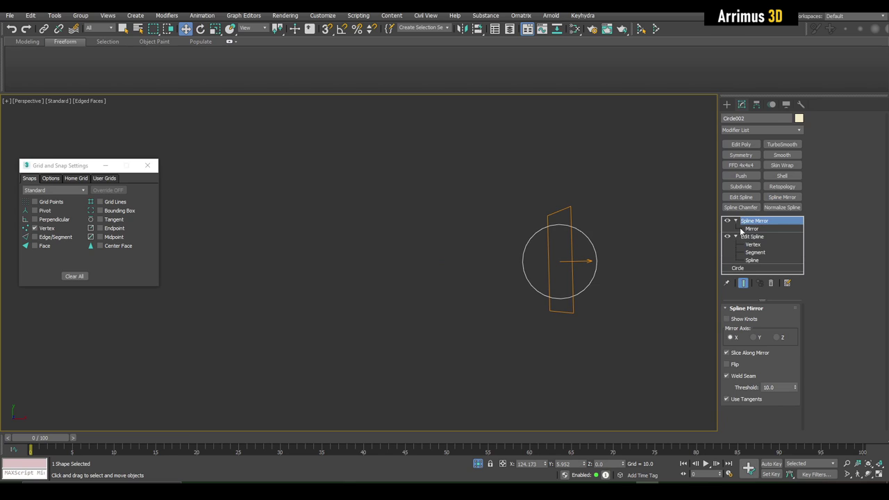
pyautogui.click(751, 228)
pyautogui.moveTo(581, 259); pyautogui.dragTo(398, 250, button='middle')
pyautogui.scroll(4, 437, 250)
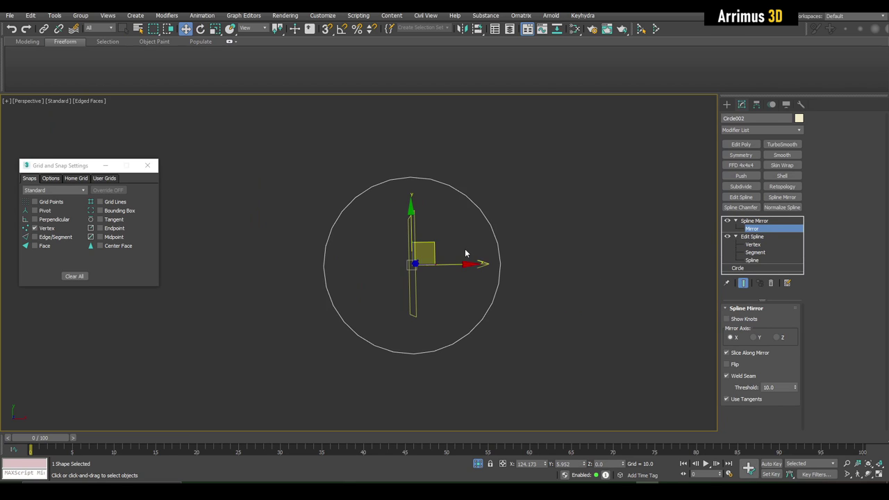
pyautogui.scroll(-4, 464, 248)
pyautogui.moveTo(493, 261); pyautogui.dragTo(400, 269)
pyautogui.click(754, 220)
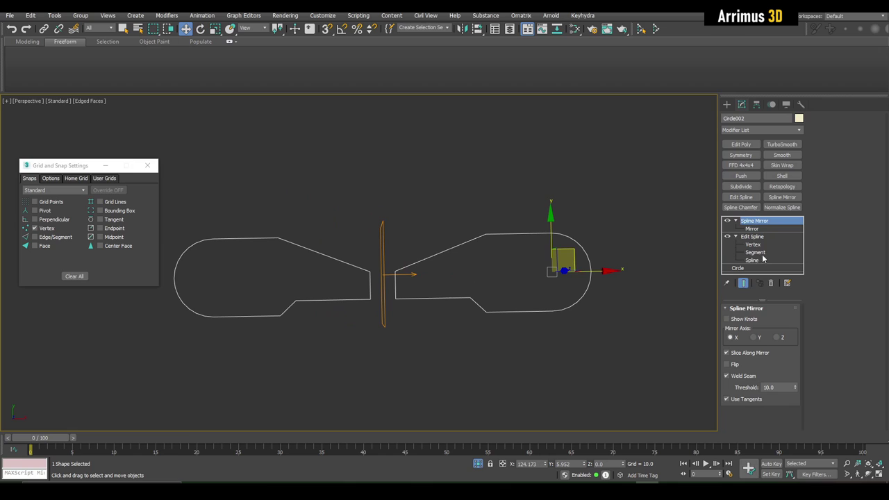
# Show the end result at Edit Spline's Spline level and try rotating the selected spline beside its mirrored copy.
pyautogui.click(753, 260)
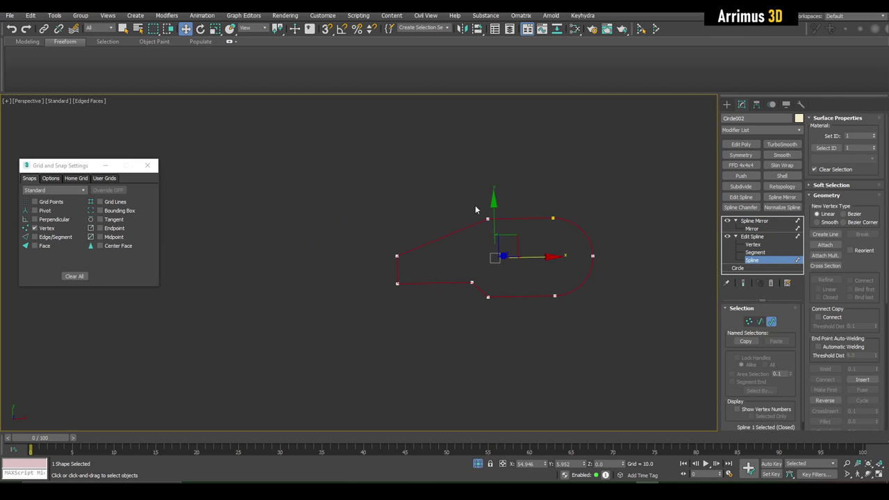
pyautogui.click(743, 284)
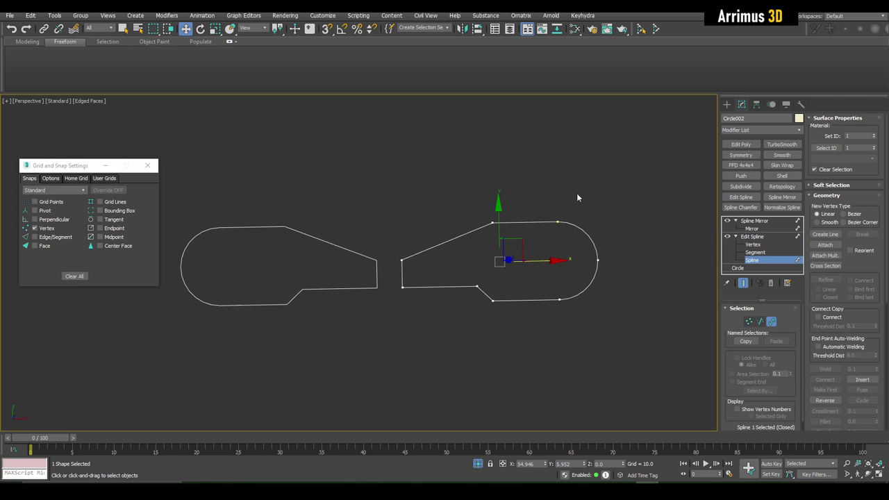
pyautogui.press('e')
pyautogui.moveTo(537, 228); pyautogui.dragTo(551, 257)
pyautogui.moveTo(553, 257); pyautogui.dragTo(603, 268, button='middle')
pyautogui.press('3')
pyautogui.press('q')
pyautogui.scroll(3, 552, 269)
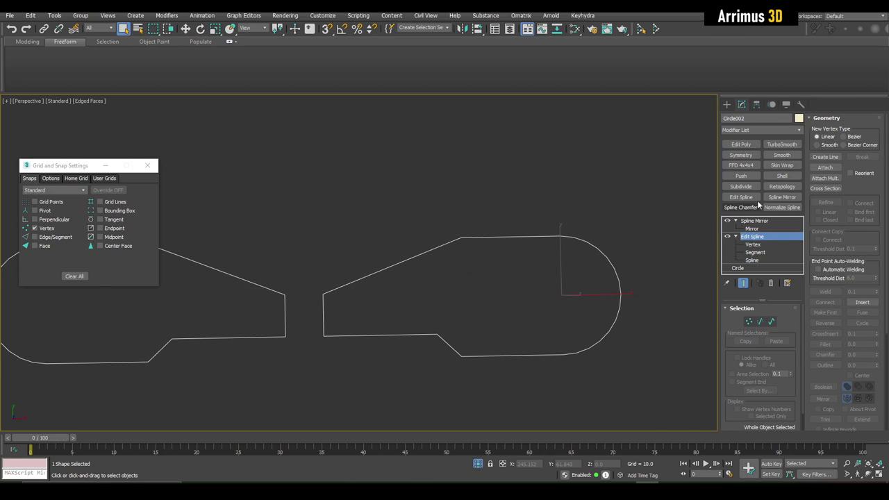
# Configure the modifier set to add Extrude and Slice to its two empty slots.
pyautogui.click(787, 283)
pyautogui.click(819, 295)
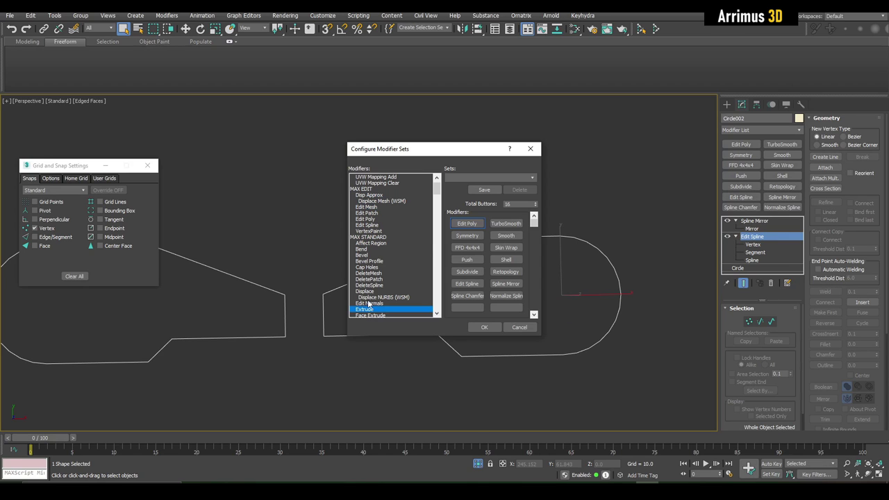
pyautogui.moveTo(373, 314); pyautogui.dragTo(476, 310)
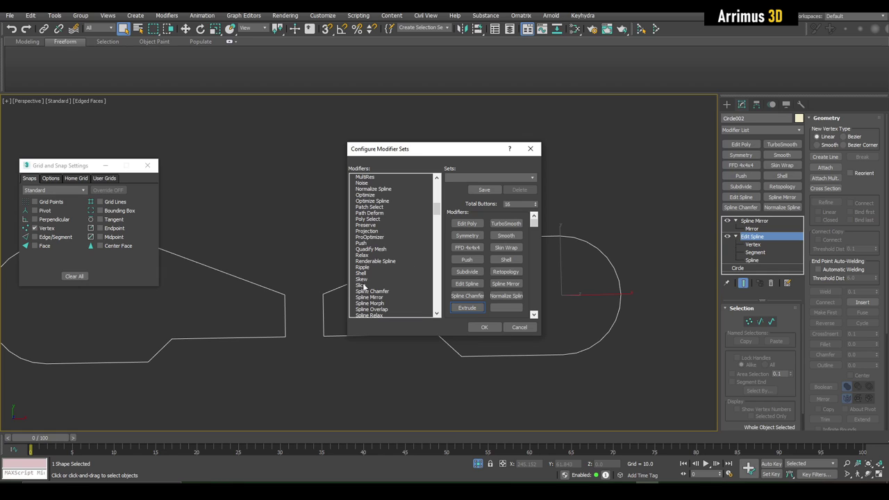
pyautogui.moveTo(362, 286); pyautogui.dragTo(501, 308)
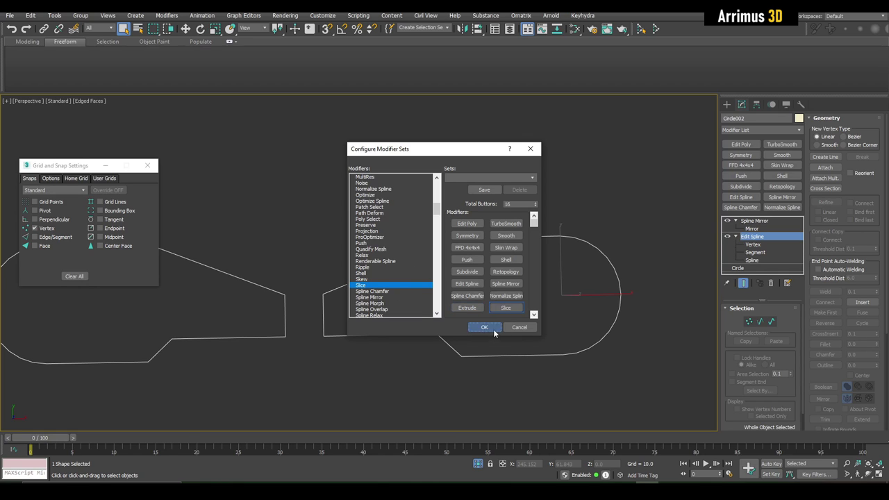
pyautogui.click(483, 327)
# Apply an Extrude directly above Edit Spline and set its amount to 42.
pyautogui.scroll(-3, 512, 298)
pyautogui.click(736, 221)
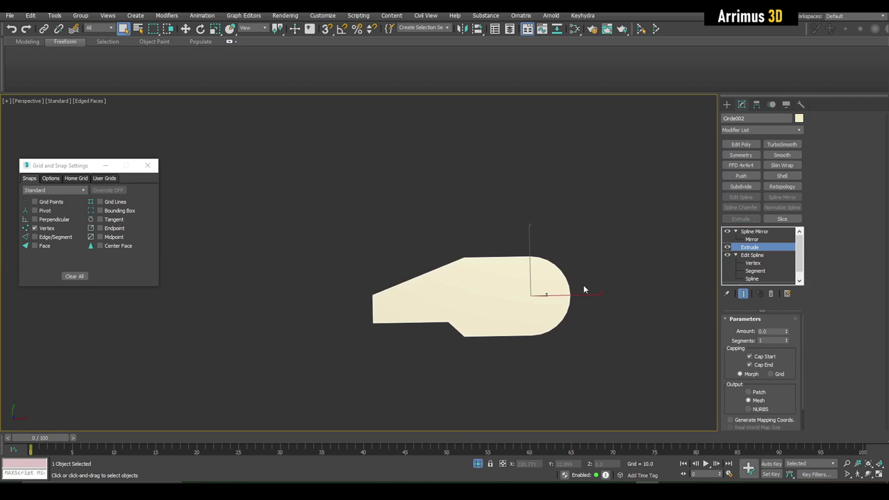
pyautogui.keyDown('alt'); pyautogui.moveTo(584, 290); pyautogui.dragTo(493, 216, button='middle'); pyautogui.keyUp('alt')
pyautogui.scroll(4, 491, 235)
pyautogui.scroll(-3, 493, 217)
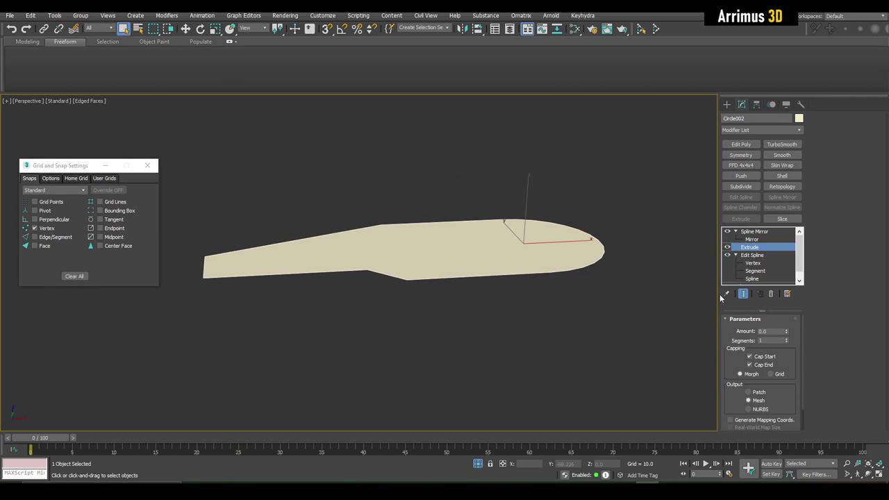
pyautogui.moveTo(786, 331); pyautogui.dragTo(785, 292)
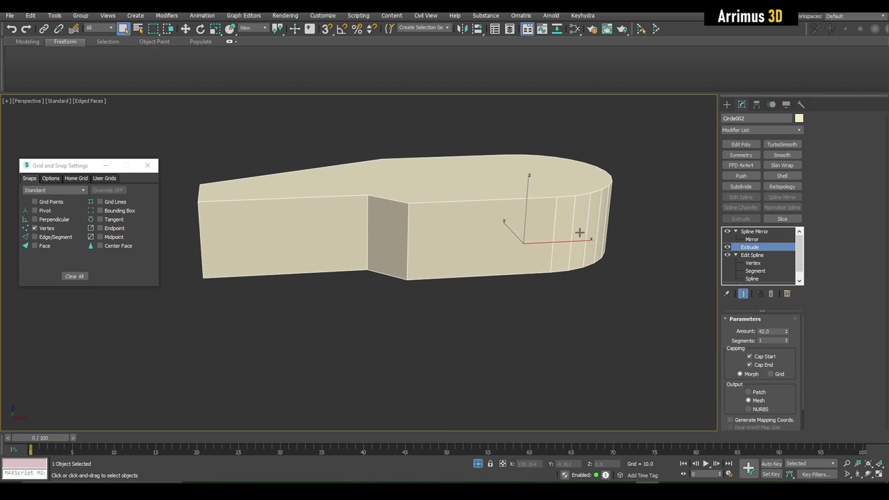
# Select the Spline Mirror above Extrude and check how it acts on the extruded body.
pyautogui.scroll(-4, 587, 267)
pyautogui.click(760, 233)
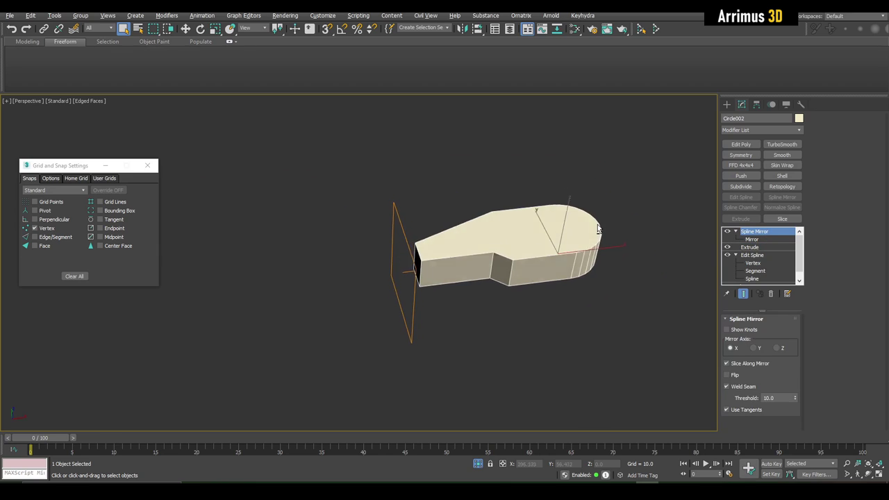
pyautogui.moveTo(556, 204); pyautogui.dragTo(517, 242, button='middle')
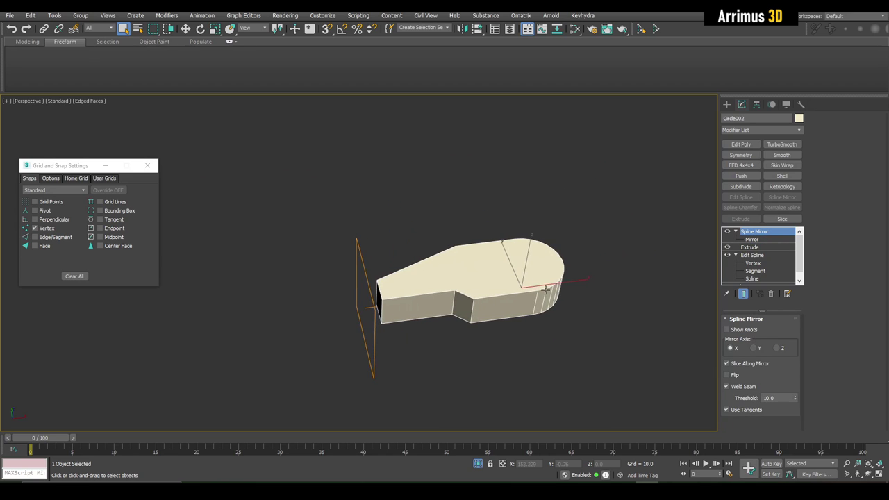
pyautogui.scroll(5, 540, 301)
pyautogui.scroll(-2, 485, 257)
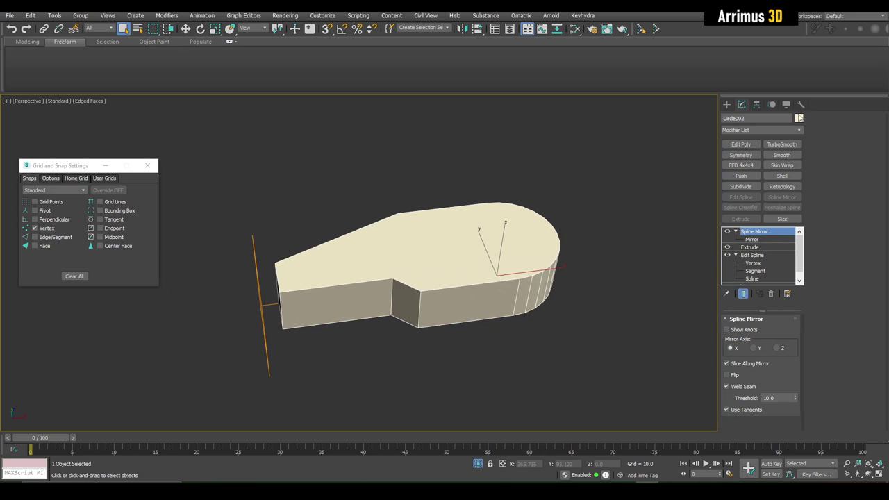
# Change the extruded object's colour to the dark yellow from the basic palette.
pyautogui.click(798, 118)
pyautogui.click(394, 239)
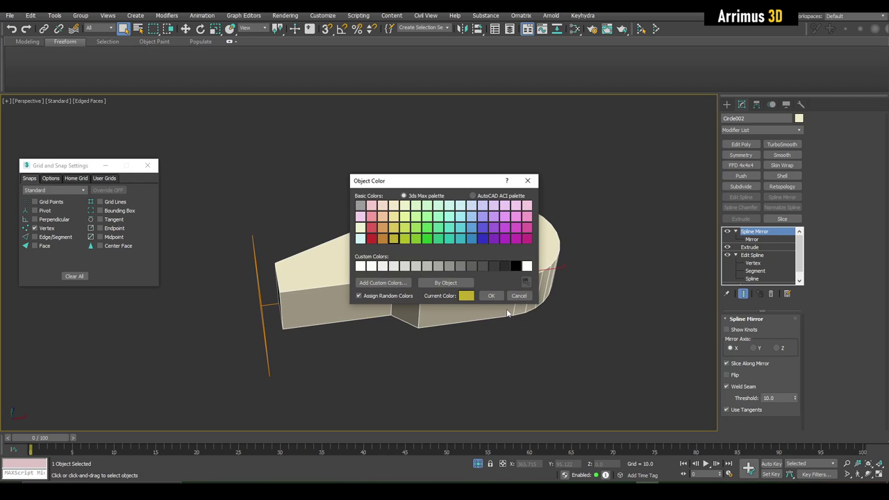
pyautogui.click(496, 297)
pyautogui.keyDown('alt'); pyautogui.moveTo(564, 271); pyautogui.dragTo(545, 255, button='middle'); pyautogui.keyUp('alt')
pyautogui.scroll(-3, 553, 210)
pyautogui.moveTo(550, 214)
pyautogui.keyDown('alt'); pyautogui.mouseDown(button='middle')
pyautogui.moveTo(578, 201)
pyautogui.moveTo(565, 206)
pyautogui.mouseUp(button='middle'); pyautogui.keyUp('alt')
pyautogui.scroll(5, 565, 207)
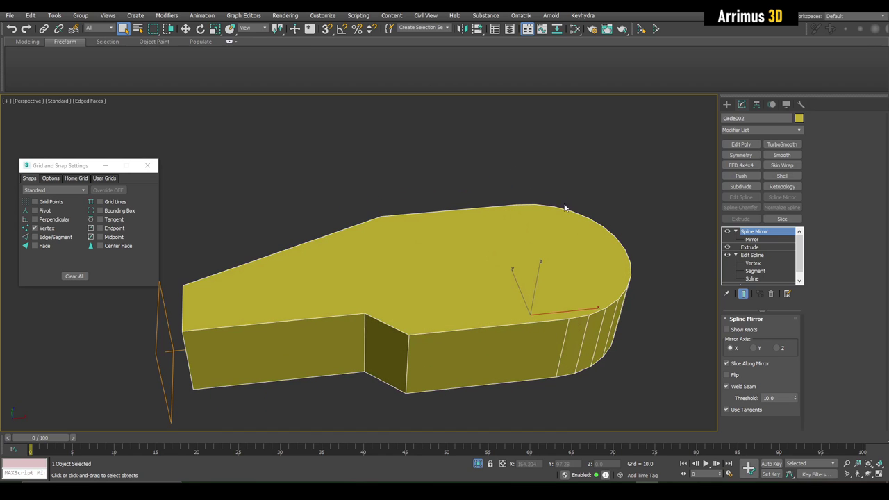
pyautogui.click(799, 118)
pyautogui.click(491, 296)
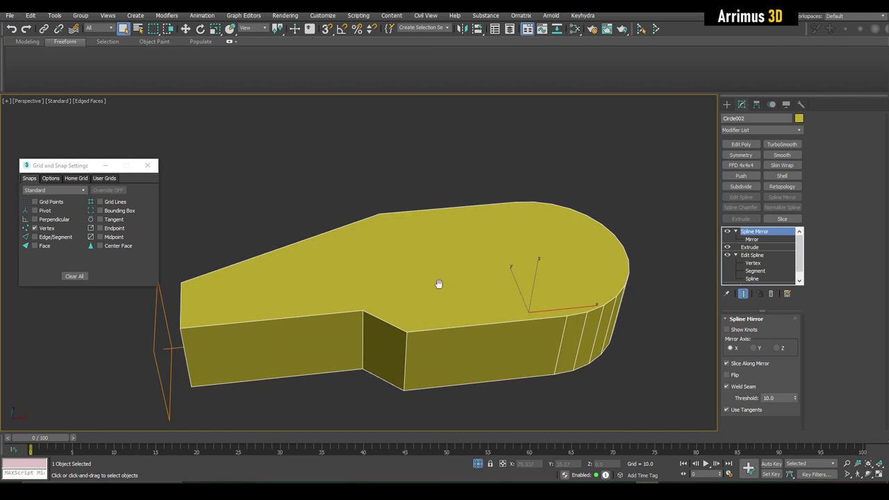
pyautogui.keyDown('alt'); pyautogui.moveTo(490, 296); pyautogui.dragTo(521, 263, button='middle'); pyautogui.keyUp('alt')
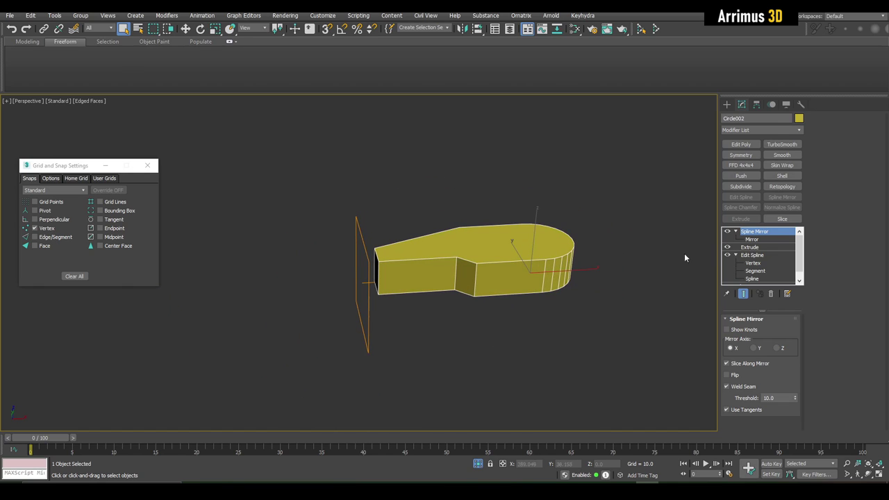
# Move Extrude above Spline Mirror in the modifier stack, inspect both bodies, and leave Edit Spline at the object level.
pyautogui.click(750, 247)
pyautogui.moveTo(754, 248); pyautogui.dragTo(756, 232)
pyautogui.moveTo(602, 241)
pyautogui.keyDown('alt'); pyautogui.mouseDown(button='middle')
pyautogui.moveTo(599, 203)
pyautogui.moveTo(601, 239)
pyautogui.mouseUp(button='middle'); pyautogui.keyUp('alt')
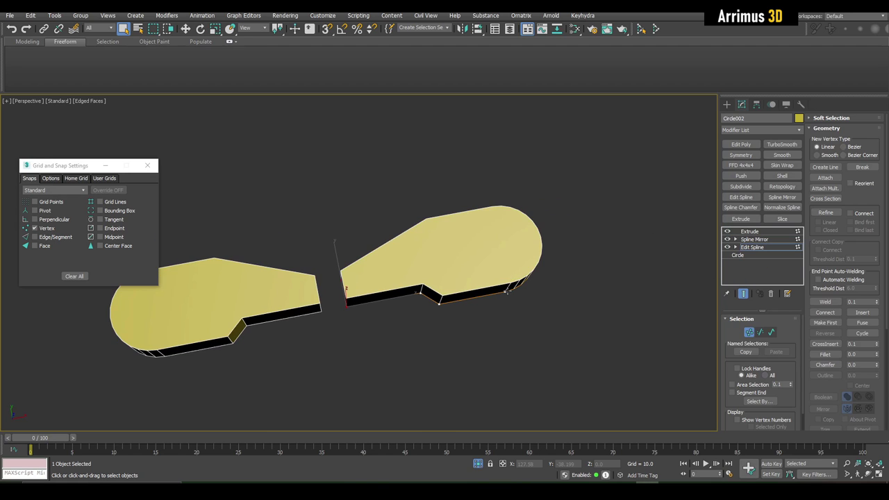
pyautogui.keyDown('alt'); pyautogui.moveTo(520, 268); pyautogui.dragTo(551, 298, button='middle'); pyautogui.keyUp('alt')
pyautogui.press('1')
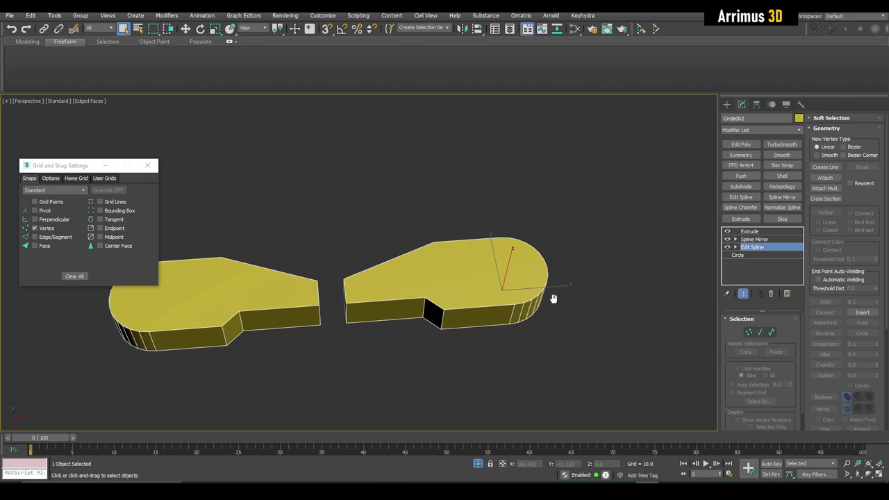
# Move the Grid and Snap Settings window off the mirrored body and close it.
pyautogui.scroll(4, 548, 305)
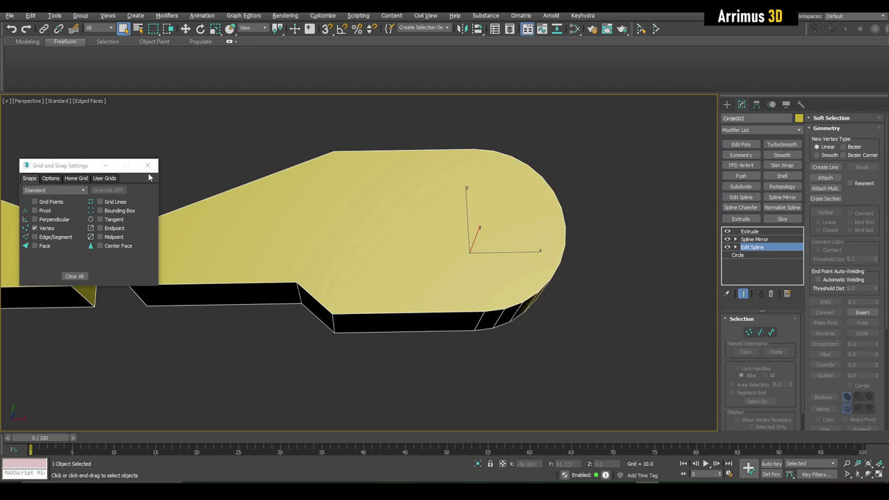
pyautogui.moveTo(379, 260); pyautogui.dragTo(470, 287, button='middle')
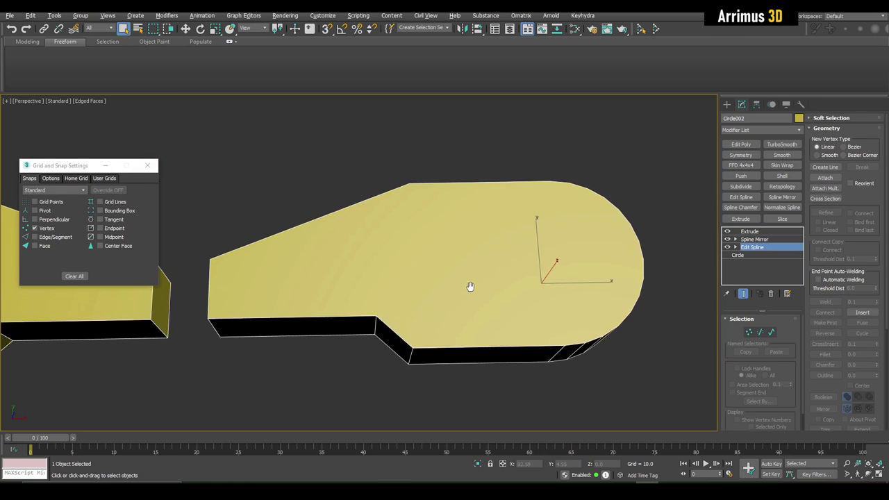
pyautogui.moveTo(83, 167); pyautogui.dragTo(71, 306)
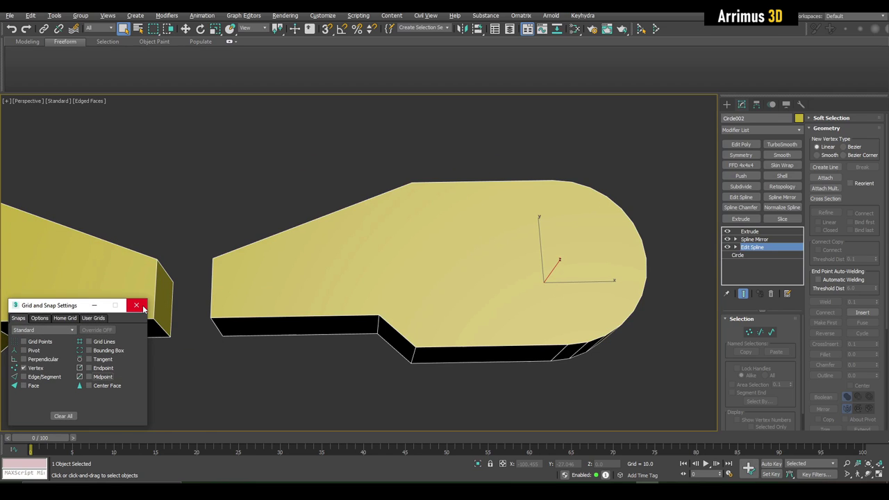
pyautogui.click(143, 305)
pyautogui.scroll(-5, 377, 307)
pyautogui.scroll(3, 564, 314)
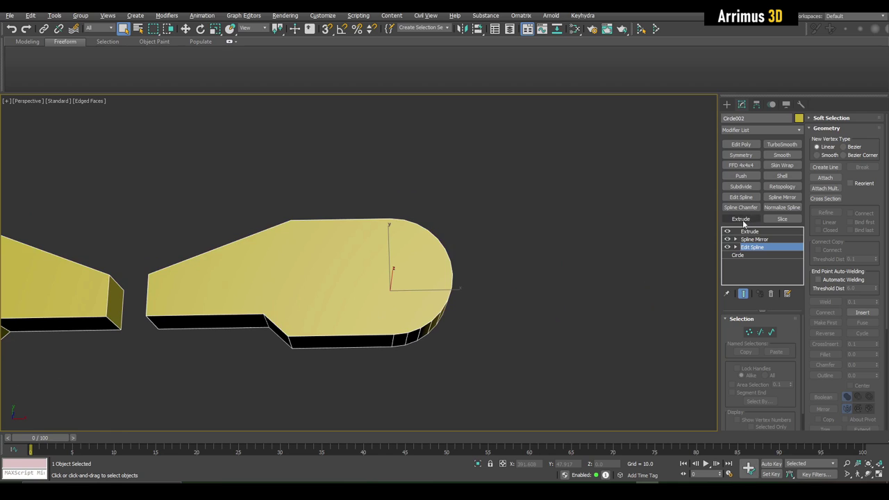
# Turn off Extrude and Spline Mirror to view the circle inside the profile, restore both, and select Edit Spline.
pyautogui.click(726, 231)
pyautogui.click(726, 239)
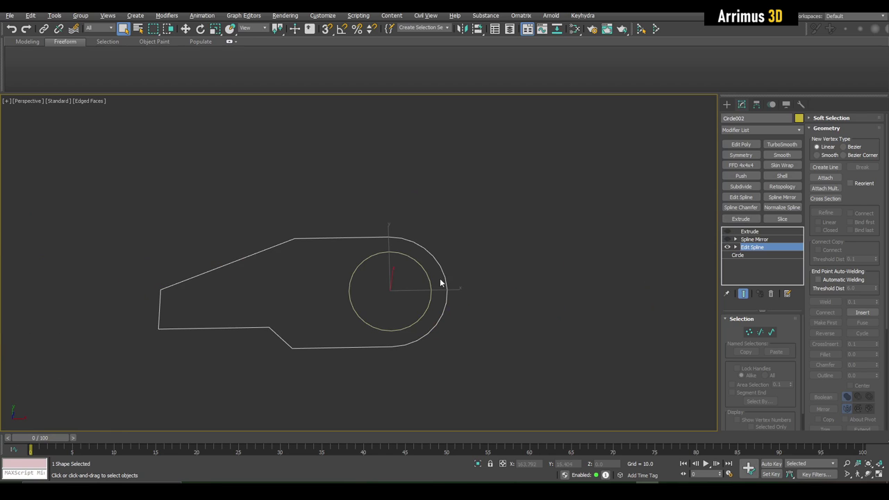
pyautogui.scroll(5, 441, 283)
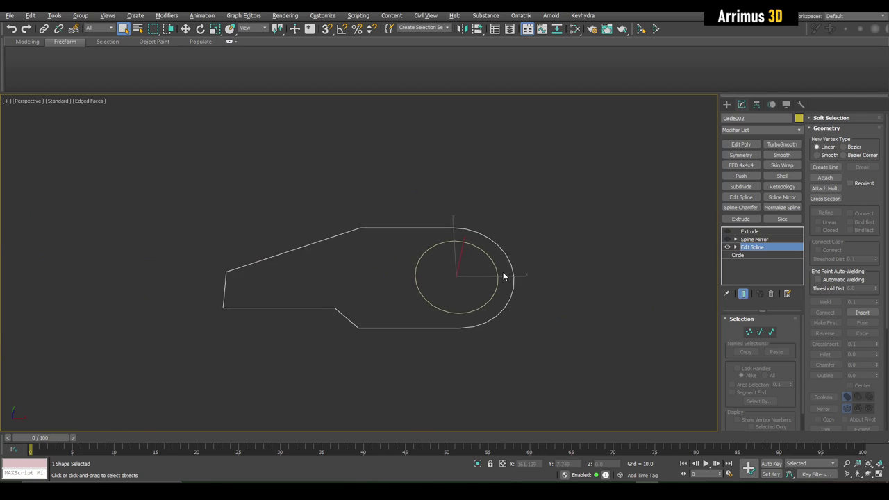
pyautogui.click(733, 232)
pyautogui.click(727, 230)
pyautogui.click(750, 248)
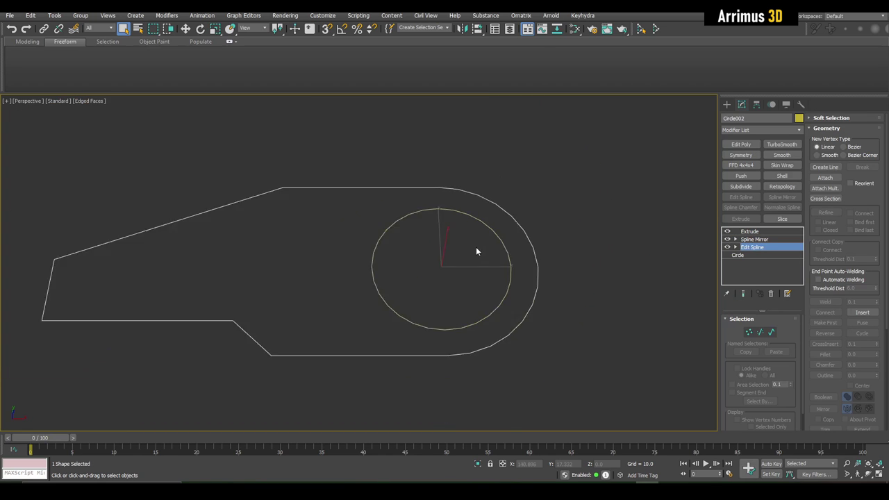
# Attach the inner circle to the profile in Edit Spline, inspect the extruded hole, and undo the attachment.
pyautogui.scroll(-3, 477, 250)
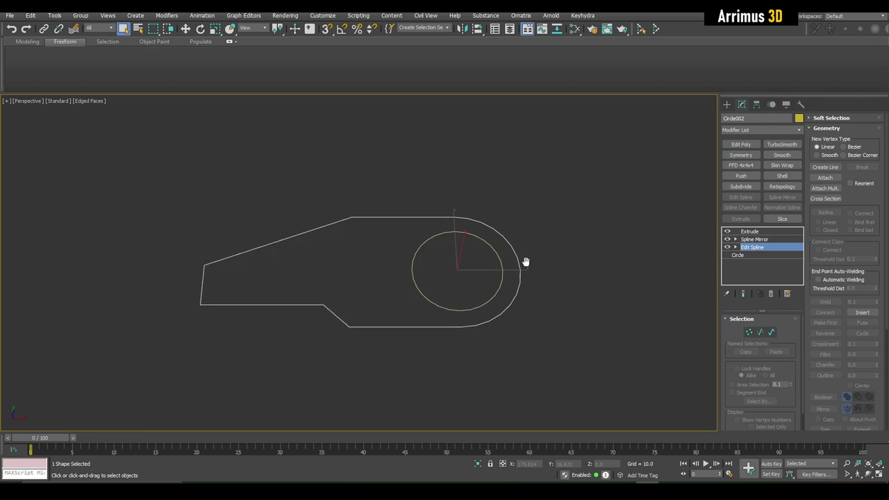
pyautogui.keyDown('alt'); pyautogui.moveTo(505, 264); pyautogui.dragTo(517, 258, button='middle'); pyautogui.keyUp('alt')
pyautogui.click(824, 177)
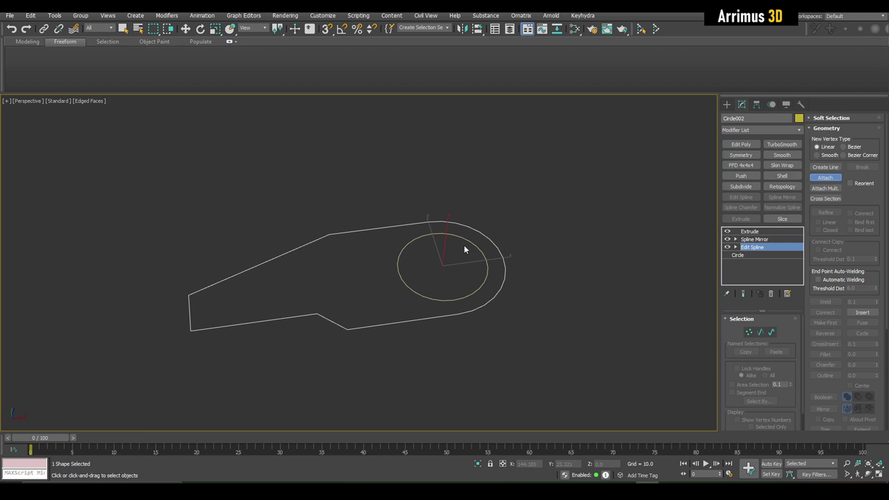
pyautogui.click(469, 244)
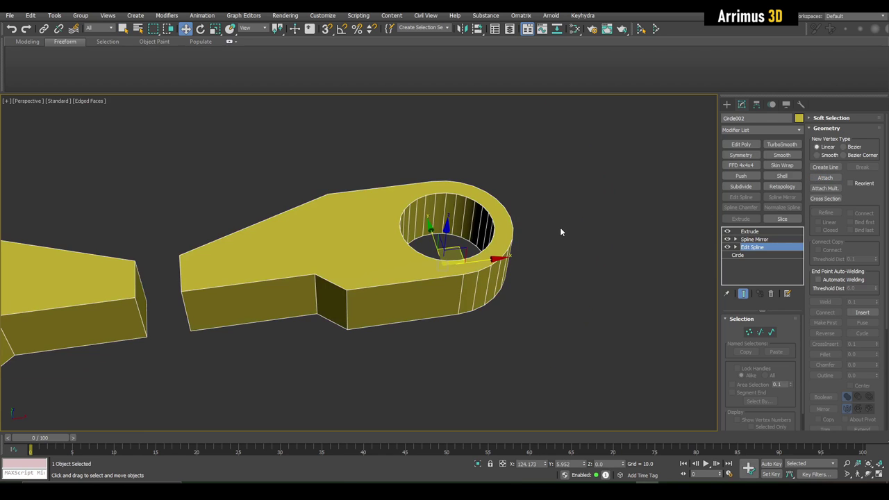
pyautogui.keyDown('alt'); pyautogui.moveTo(560, 227); pyautogui.dragTo(476, 254, button='middle'); pyautogui.keyUp('alt')
pyautogui.scroll(3, 462, 258)
pyautogui.hotkey('ctrl', 'z')
pyautogui.hotkey('ctrl', 'z')
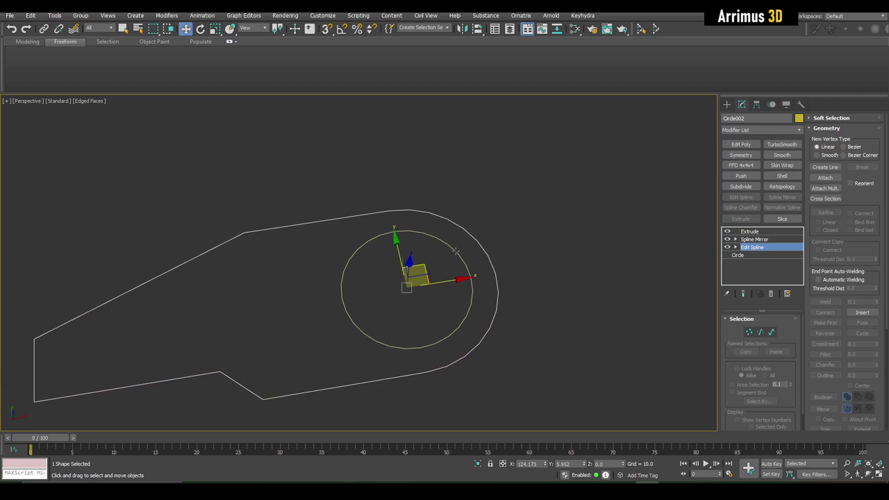
# Clone the inner circle as an independent copy and move the copy straight down below the body.
pyautogui.click(454, 250)
pyautogui.keyDown('shift'); pyautogui.moveTo(454, 247); pyautogui.dragTo(486, 254); pyautogui.keyUp('shift')
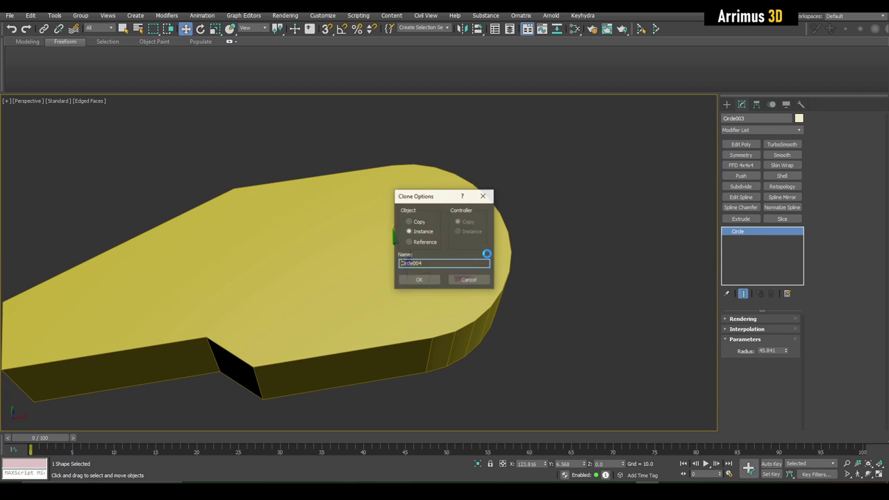
pyautogui.click(418, 222)
pyautogui.click(419, 279)
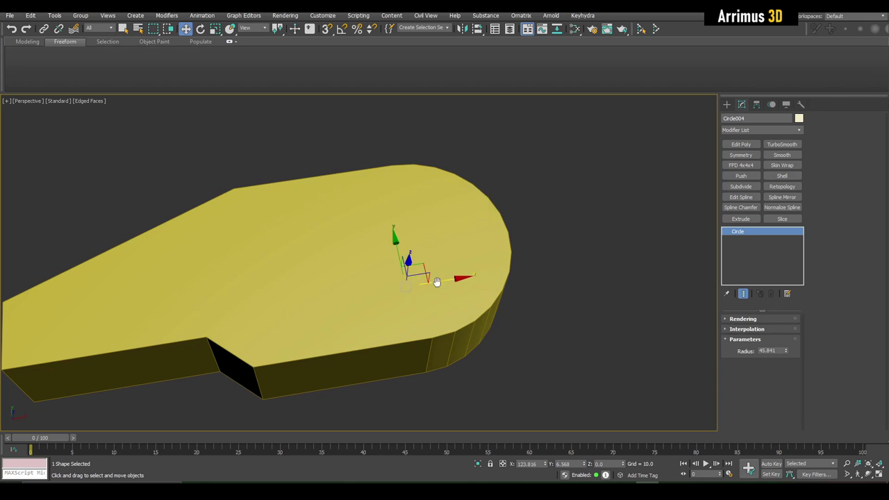
pyautogui.keyDown('alt'); pyautogui.moveTo(436, 281); pyautogui.dragTo(434, 210, button='middle'); pyautogui.keyUp('alt')
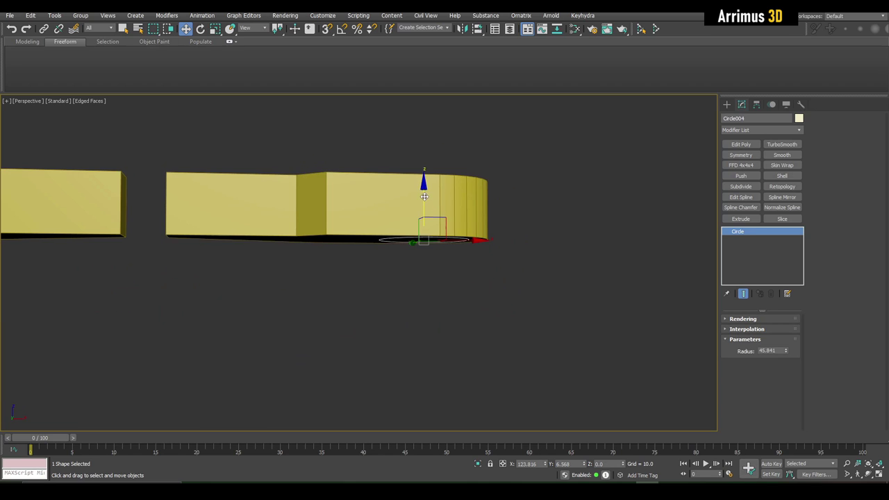
pyautogui.moveTo(425, 196); pyautogui.dragTo(426, 323)
pyautogui.press('q')
pyautogui.click(517, 281)
pyautogui.keyDown('alt'); pyautogui.moveTo(517, 281); pyautogui.dragTo(510, 312, button='middle'); pyautogui.keyUp('alt')
# Attach the original inner circle to the profile in Edit Spline, cutting a hole through the extruded body.
pyautogui.click(449, 242)
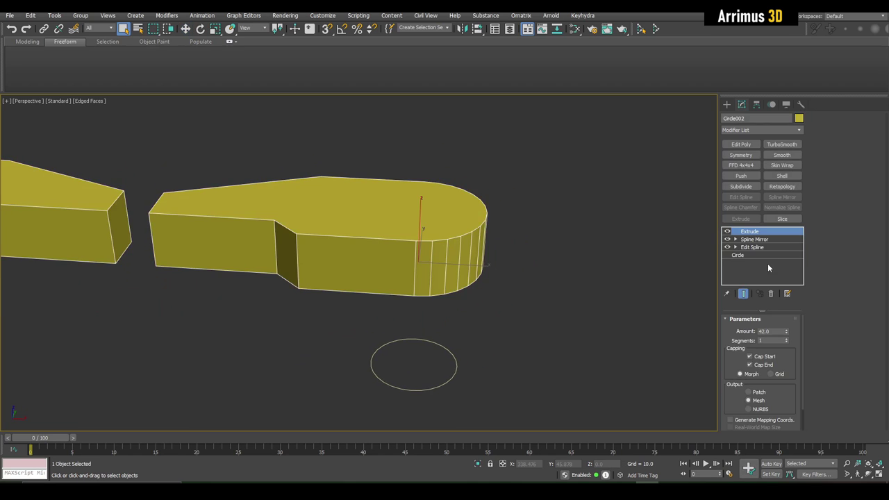
pyautogui.click(753, 247)
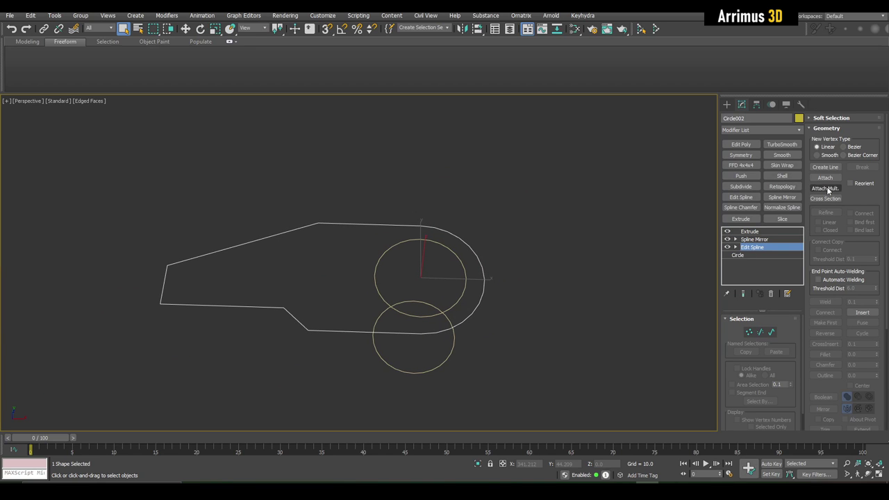
pyautogui.click(458, 260)
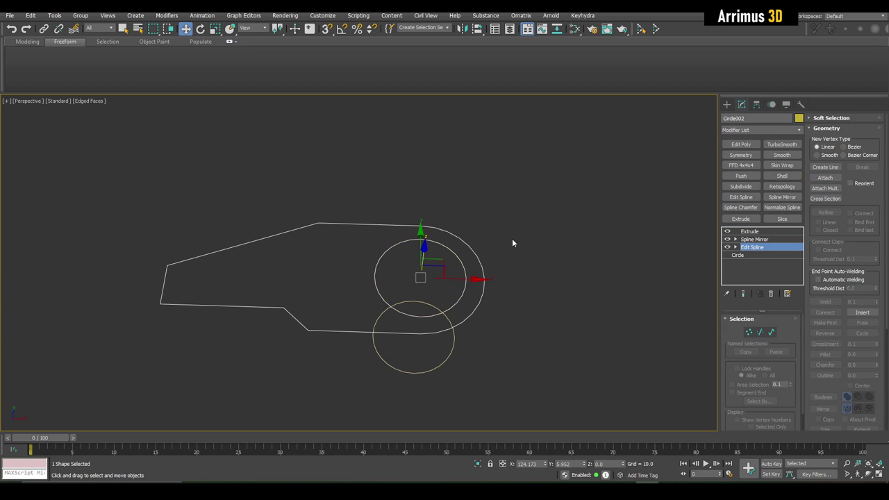
pyautogui.click(494, 281)
pyautogui.keyDown('alt'); pyautogui.moveTo(495, 273); pyautogui.dragTo(479, 286, button='middle'); pyautogui.keyUp('alt')
# Reset the lowered circle's Z position to 0 and extrude it 42 to fill the hole.
pyautogui.moveTo(500, 340); pyautogui.dragTo(454, 365)
pyautogui.press('w')
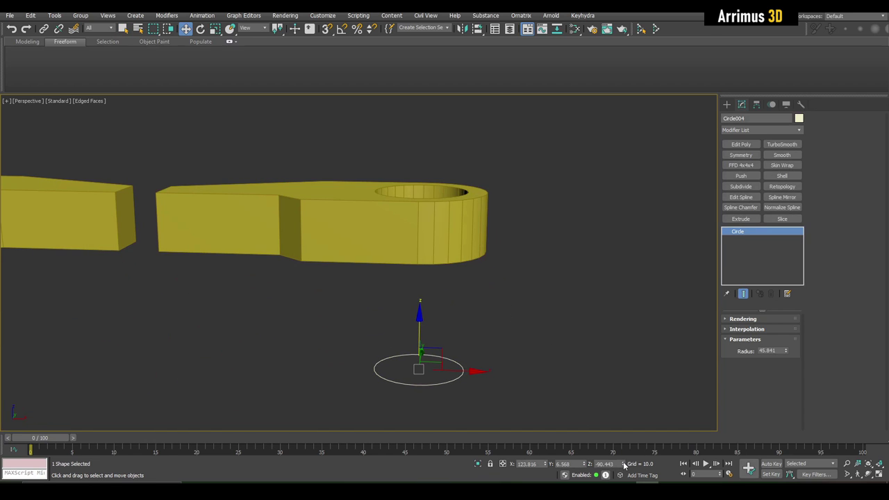
pyautogui.rightClick(623, 464)
pyautogui.keyDown('alt'); pyautogui.moveTo(578, 372); pyautogui.dragTo(575, 307, button='middle'); pyautogui.keyUp('alt')
pyautogui.scroll(3, 544, 307)
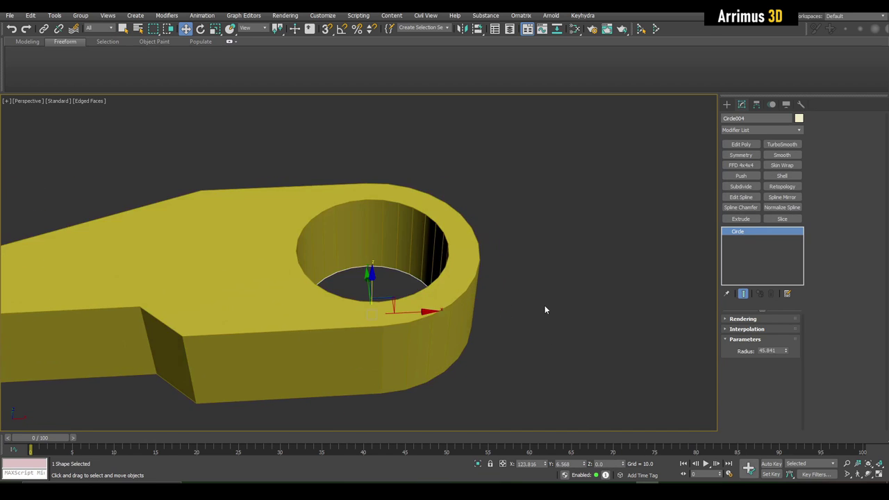
pyautogui.click(742, 219)
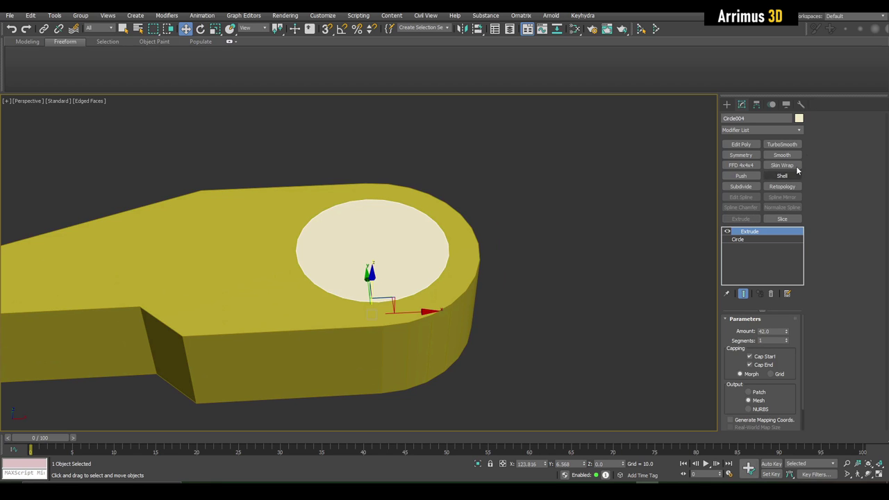
# Change the plug's object color to dark grey and clear the selection.
pyautogui.click(799, 119)
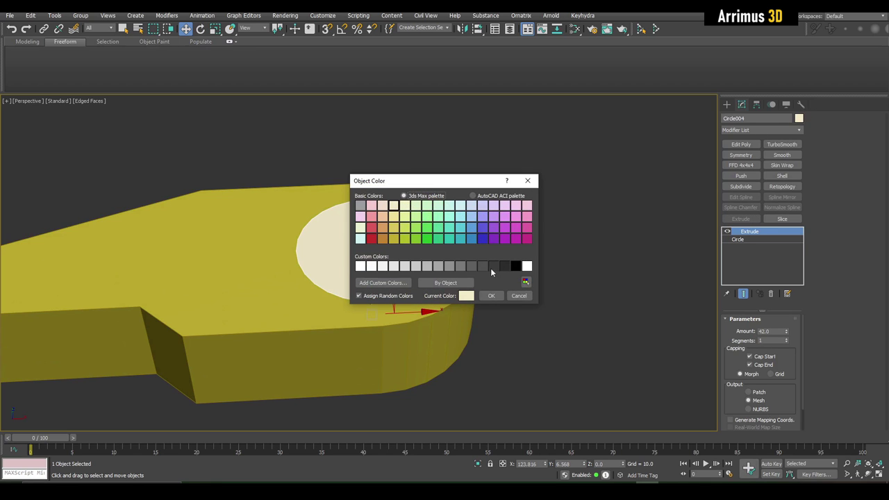
pyautogui.click(491, 295)
pyautogui.scroll(-5, 494, 294)
pyautogui.click(525, 264)
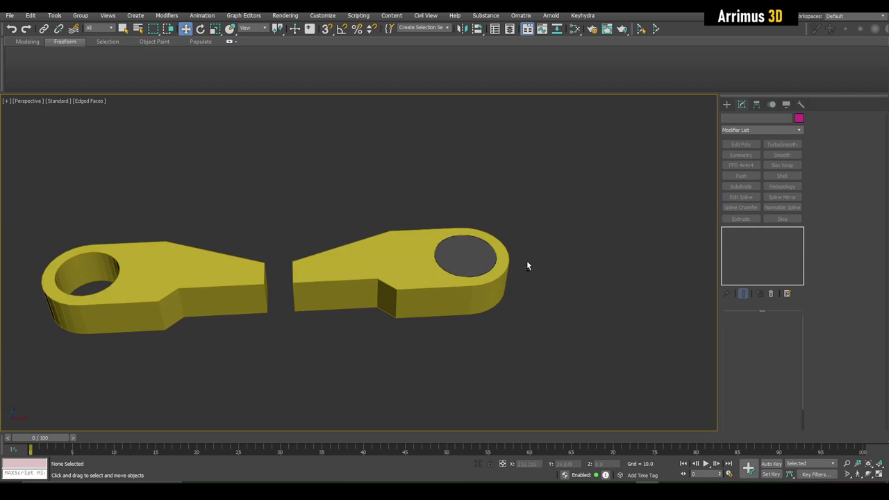
pyautogui.keyDown('alt'); pyautogui.moveTo(525, 263); pyautogui.dragTo(524, 284, button='middle'); pyautogui.keyUp('alt')
# Delete Spline Mirror from the body's modifier stack and return to the Extrude level.
pyautogui.click(394, 270)
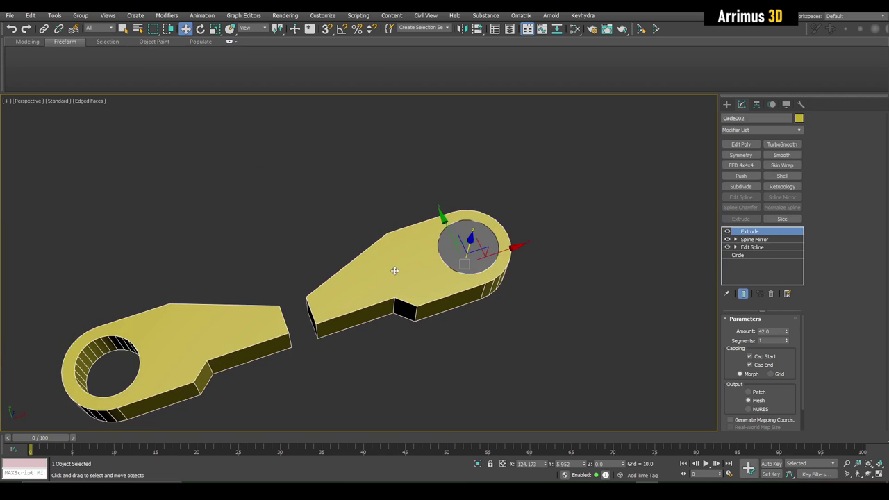
pyautogui.click(772, 240)
pyautogui.rightClick(770, 239)
pyautogui.click(770, 255)
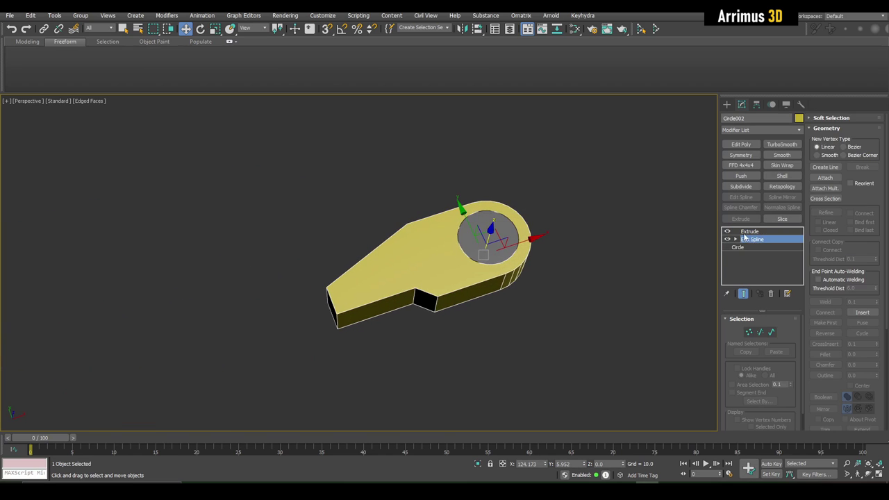
pyautogui.click(750, 232)
pyautogui.click(727, 232)
# Examine the remaining body and the fit of its circular plug from several angles.
pyautogui.press('q')
pyautogui.click(602, 260)
pyautogui.keyDown('alt'); pyautogui.moveTo(507, 238); pyautogui.dragTo(482, 255, button='middle'); pyautogui.keyUp('alt')
pyautogui.click(484, 240)
pyautogui.scroll(3, 486, 240)
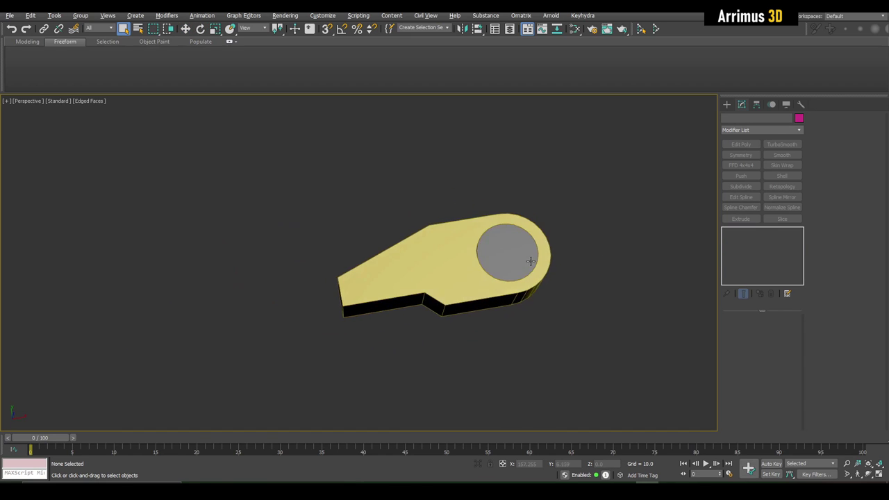
pyautogui.scroll(-4, 527, 260)
pyautogui.keyDown('alt'); pyautogui.moveTo(520, 264); pyautogui.dragTo(506, 288, button='middle'); pyautogui.keyUp('alt')
pyautogui.moveTo(506, 288); pyautogui.dragTo(458, 253, button='middle')
pyautogui.scroll(5, 457, 252)
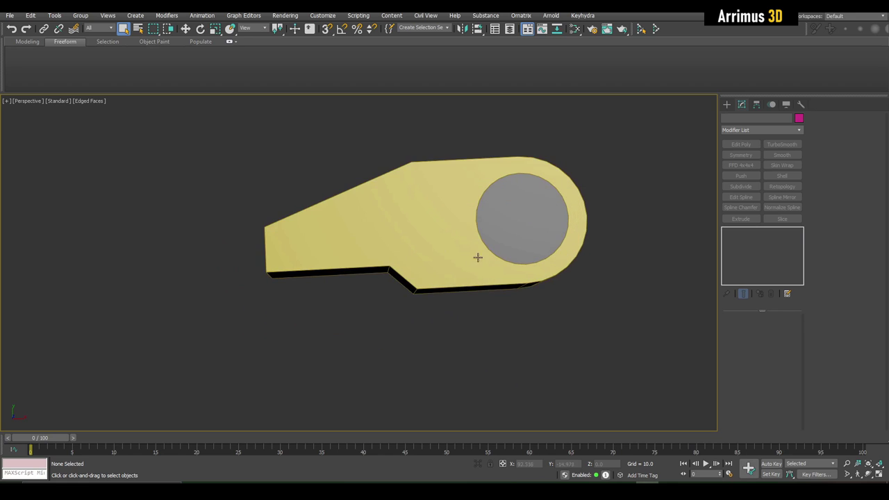
# Try to lengthen the body by moving the narrow end's vertices outward in Edit Spline.
pyautogui.click(420, 235)
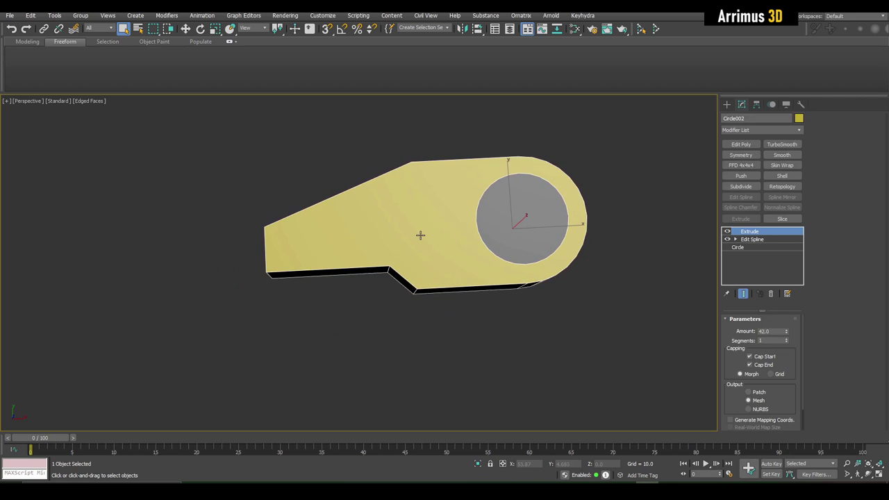
pyautogui.click(755, 240)
pyautogui.moveTo(397, 230); pyautogui.dragTo(416, 229, button='middle')
pyautogui.scroll(-3, 422, 236)
pyautogui.press('1')
pyautogui.moveTo(298, 181); pyautogui.dragTo(358, 270)
pyautogui.press('w')
pyautogui.moveTo(360, 267); pyautogui.dragTo(425, 272, button='middle')
pyautogui.moveTo(435, 261); pyautogui.dragTo(319, 275)
pyautogui.press('y')
pyautogui.rightClick(318, 276)
pyautogui.moveTo(418, 276); pyautogui.dragTo(416, 288, button='middle')
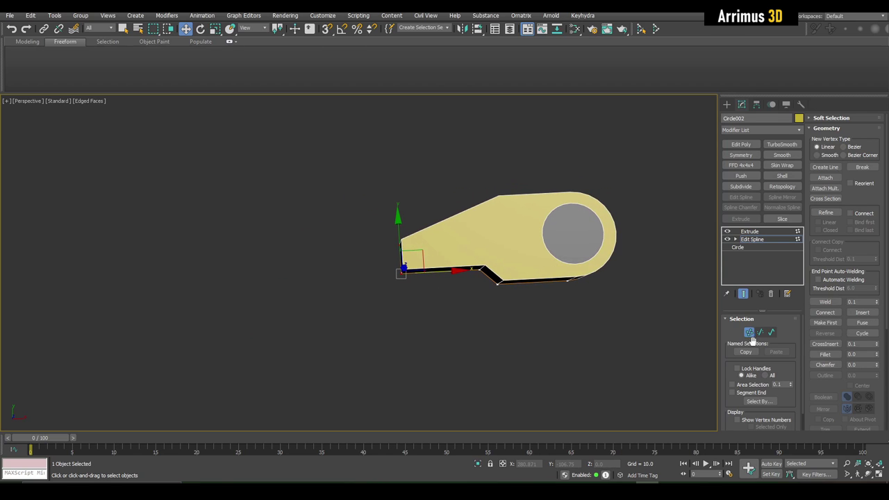
# Switch Show End Result off and on to compare the profile with the extruded body, and leave vertex editing.
pyautogui.click(745, 296)
pyautogui.click(745, 295)
pyautogui.moveTo(445, 250); pyautogui.dragTo(458, 259, button='middle')
pyautogui.moveTo(449, 281); pyautogui.dragTo(432, 299)
pyautogui.moveTo(450, 280); pyautogui.dragTo(412, 258, button='middle')
pyautogui.click(761, 240)
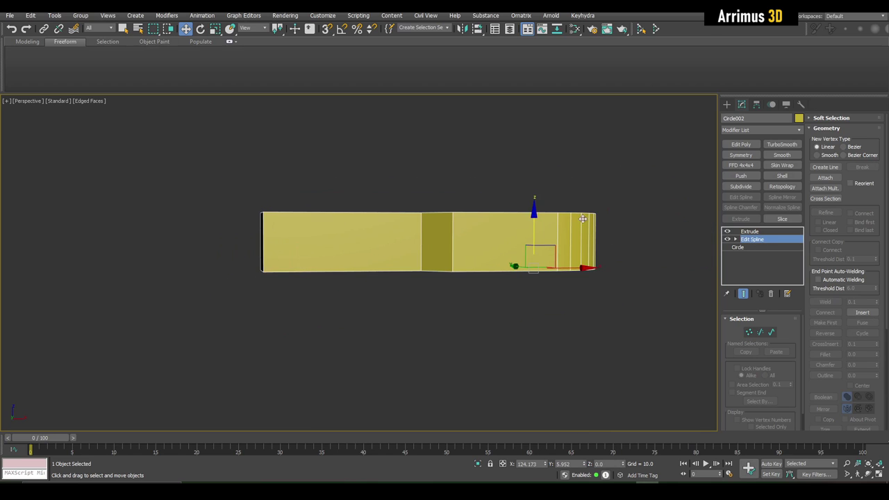
# Add Symmetry along Z above Extrude on the body and shift its mirror plane to leave a gap between the halves.
pyautogui.moveTo(582, 219)
pyautogui.keyDown('alt'); pyautogui.mouseDown(button='middle')
pyautogui.moveTo(584, 243)
pyautogui.moveTo(587, 222)
pyautogui.mouseUp(button='middle'); pyautogui.keyUp('alt')
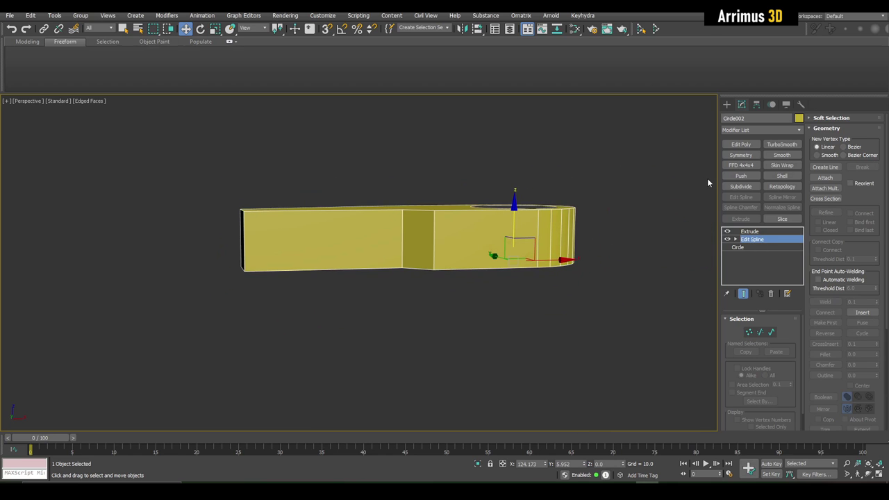
pyautogui.click(756, 232)
pyautogui.click(752, 157)
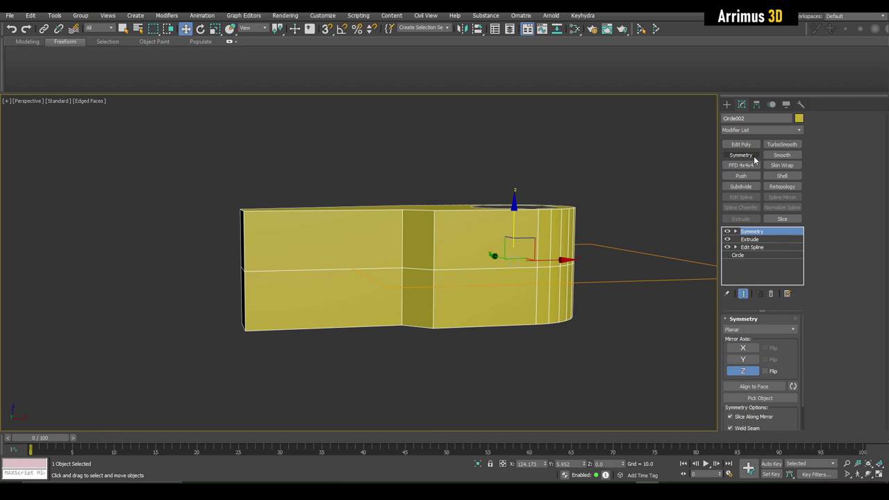
pyautogui.moveTo(552, 229); pyautogui.dragTo(542, 222, button='middle')
pyautogui.press('1')
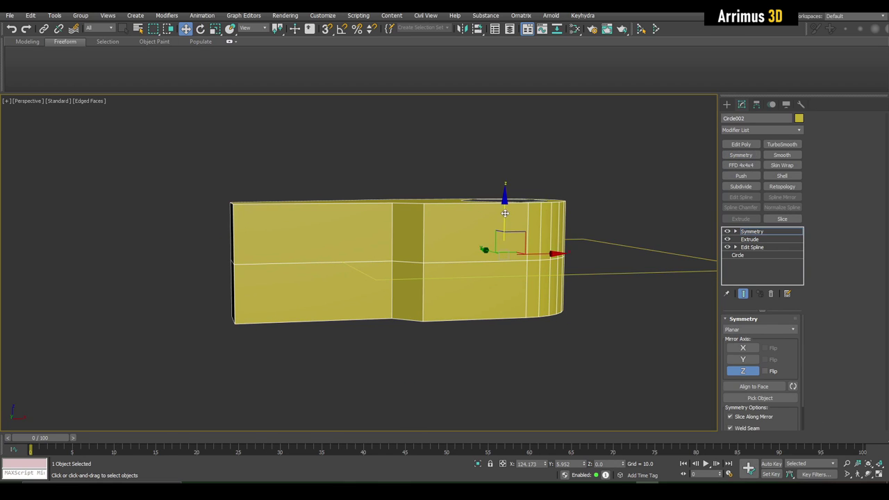
pyautogui.moveTo(504, 213); pyautogui.dragTo(511, 218)
pyautogui.click(792, 232)
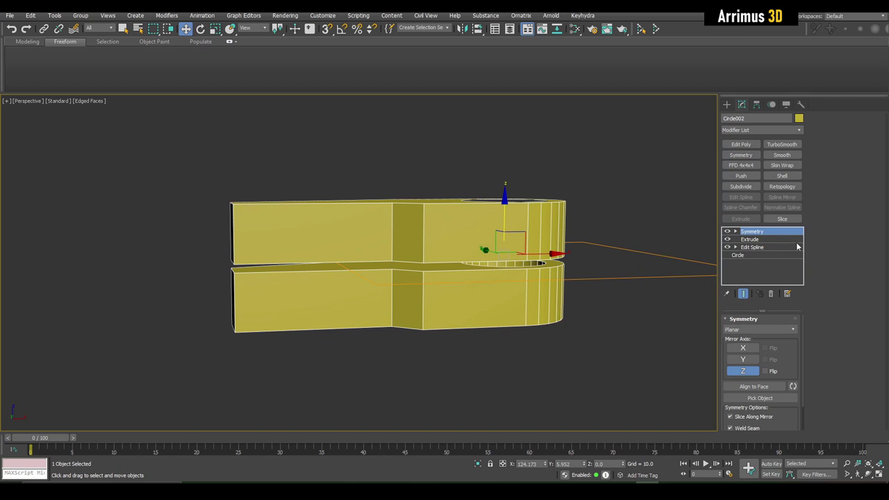
# Set the body's Extrude amount to 21 beneath Symmetry.
pyautogui.click(764, 239)
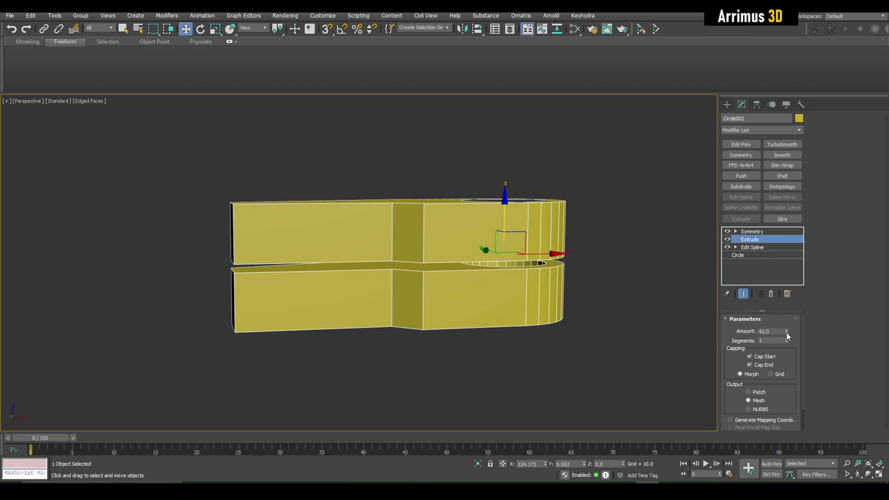
pyautogui.moveTo(786, 333); pyautogui.dragTo(791, 352)
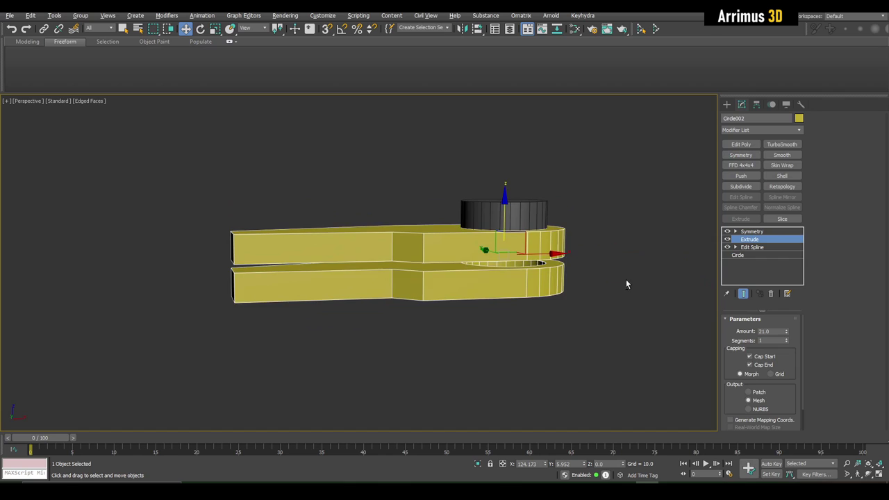
pyautogui.scroll(3, 587, 281)
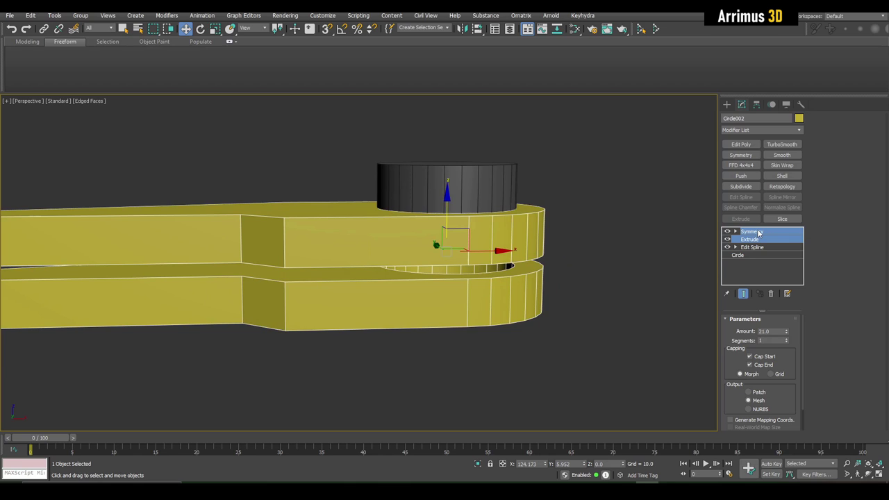
# Copy the body's Extrude and Symmetry modifiers together, and delete the plug's own Extrude.
pyautogui.rightClick(759, 233)
pyautogui.click(781, 269)
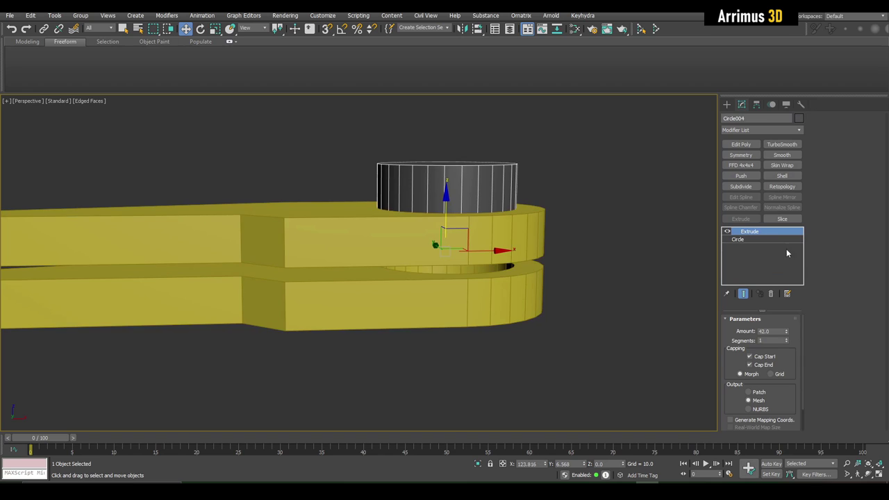
pyautogui.rightClick(758, 231)
pyautogui.click(763, 244)
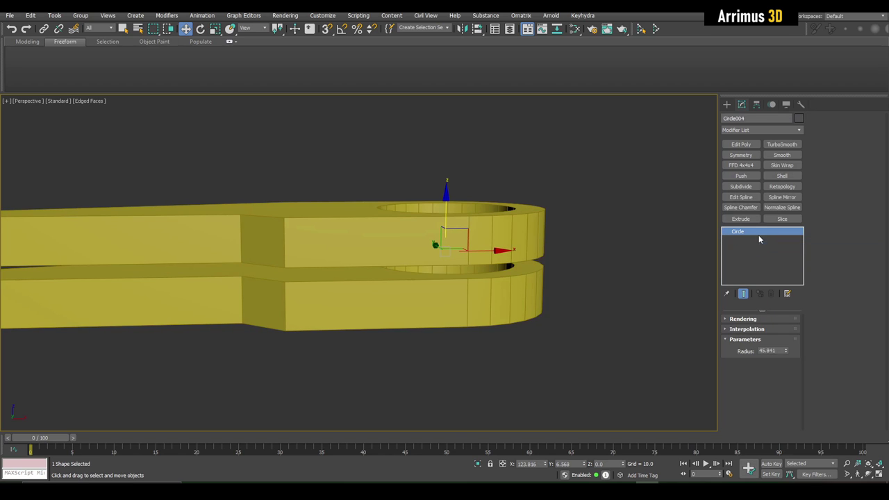
# Paste the copied Extrude and Symmetry onto the circle as independent modifiers and inspect the split plug.
pyautogui.rightClick(750, 236)
pyautogui.click(771, 237)
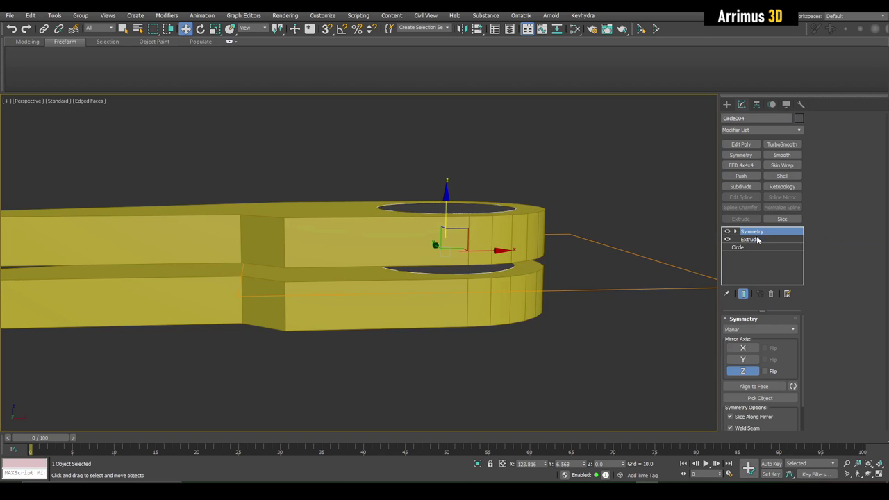
pyautogui.keyDown('alt'); pyautogui.moveTo(556, 229); pyautogui.dragTo(510, 219, button='middle'); pyautogui.keyUp('alt')
pyautogui.keyDown('alt'); pyautogui.moveTo(431, 208); pyautogui.dragTo(531, 242, button='middle'); pyautogui.keyUp('alt')
pyautogui.scroll(-6, 488, 231)
pyautogui.scroll(4, 541, 244)
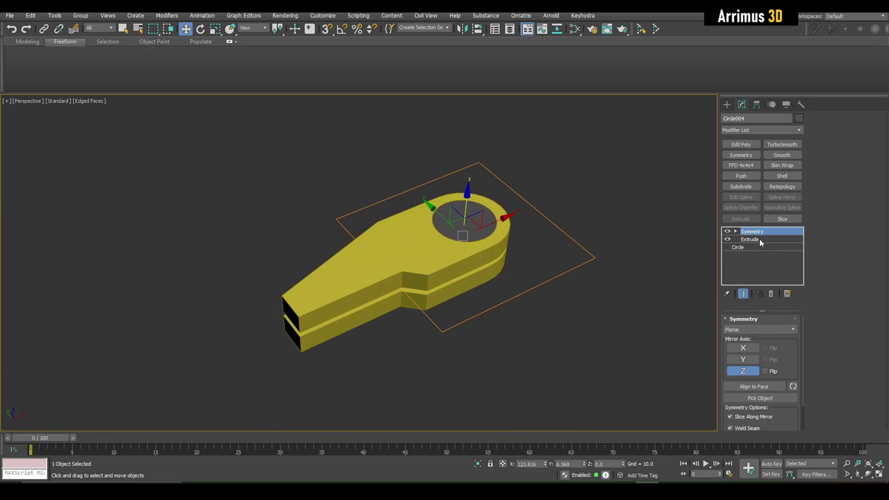
pyautogui.keyDown('alt'); pyautogui.moveTo(695, 253); pyautogui.dragTo(607, 251, button='middle'); pyautogui.keyUp('alt')
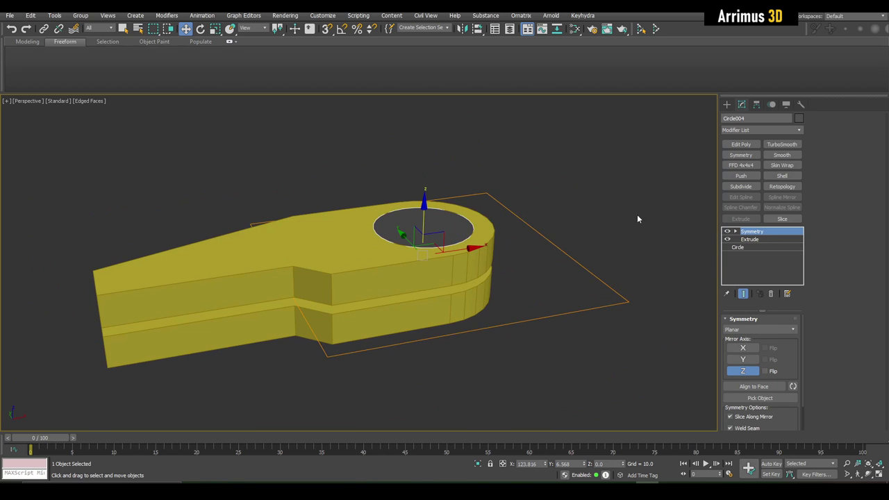
# Undo the independent paste and paste Extrude and Symmetry onto the circle as instances.
pyautogui.hotkey('ctrl', 'z')
pyautogui.hotkey('ctrl', 'z')
pyautogui.rightClick(744, 232)
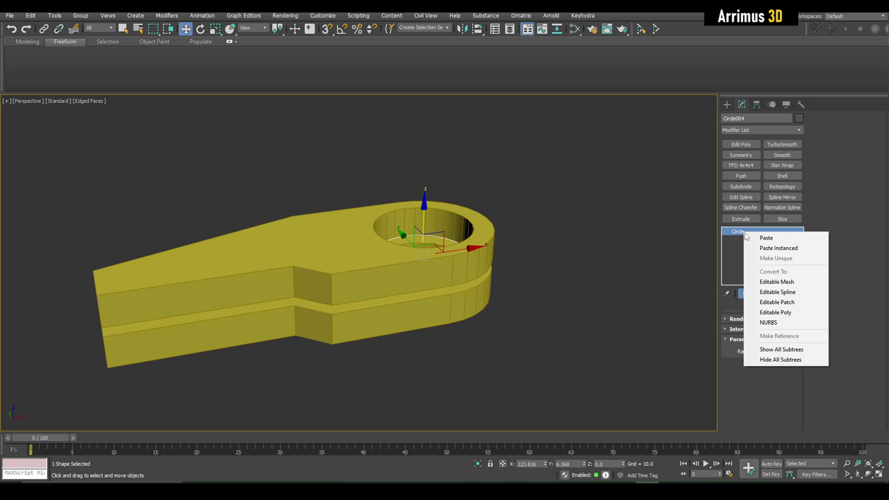
pyautogui.click(772, 247)
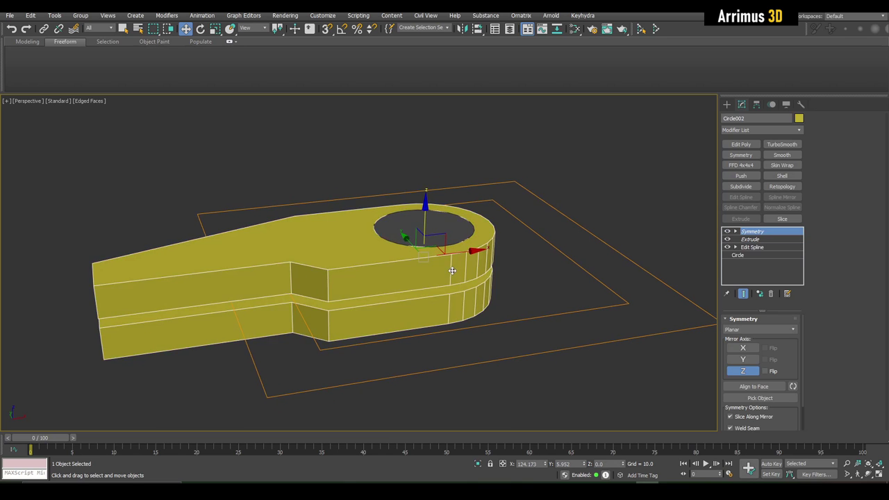
# Move the Mirror gizmo of the body's instanced Symmetry to adjust the gap shared with the plug.
pyautogui.keyDown('alt'); pyautogui.moveTo(451, 270); pyautogui.dragTo(702, 248, button='middle'); pyautogui.keyUp('alt')
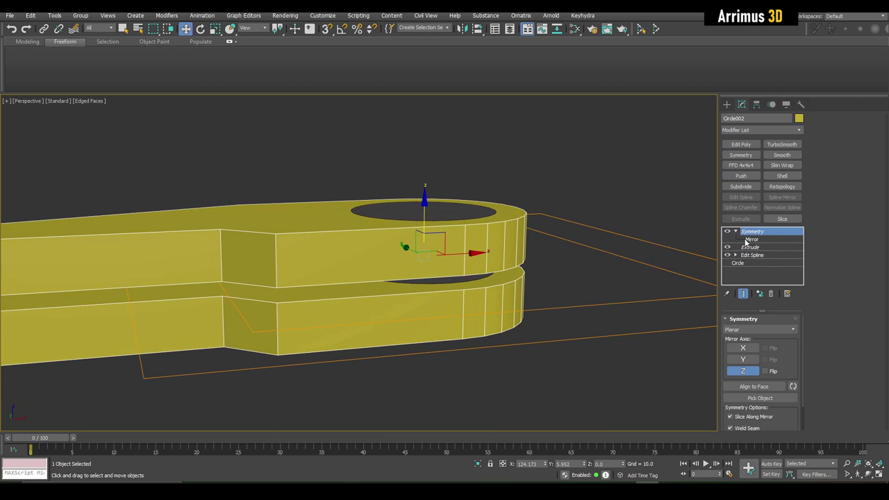
pyautogui.click(748, 240)
pyautogui.scroll(-3, 545, 250)
pyautogui.keyDown('alt'); pyautogui.moveTo(508, 247); pyautogui.dragTo(484, 227, button='middle'); pyautogui.keyUp('alt')
pyautogui.moveTo(479, 225); pyautogui.dragTo(511, 218)
pyautogui.keyDown('alt'); pyautogui.moveTo(512, 218); pyautogui.dragTo(527, 224, button='middle'); pyautogui.keyUp('alt')
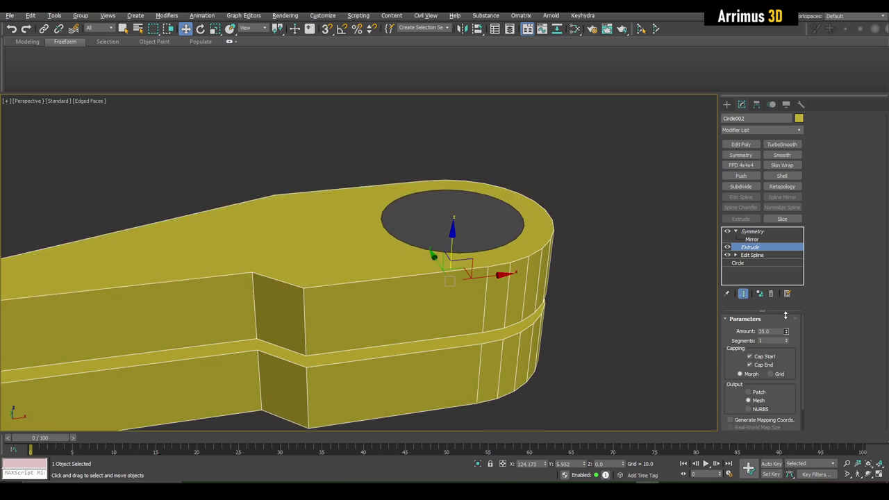
# Try different amounts on the shared Extrude of the body and plug, and return it to 21.
pyautogui.moveTo(786, 315); pyautogui.dragTo(779, 240)
pyautogui.scroll(-4, 564, 284)
pyautogui.keyDown('alt'); pyautogui.moveTo(564, 284); pyautogui.dragTo(556, 263, button='middle'); pyautogui.keyUp('alt')
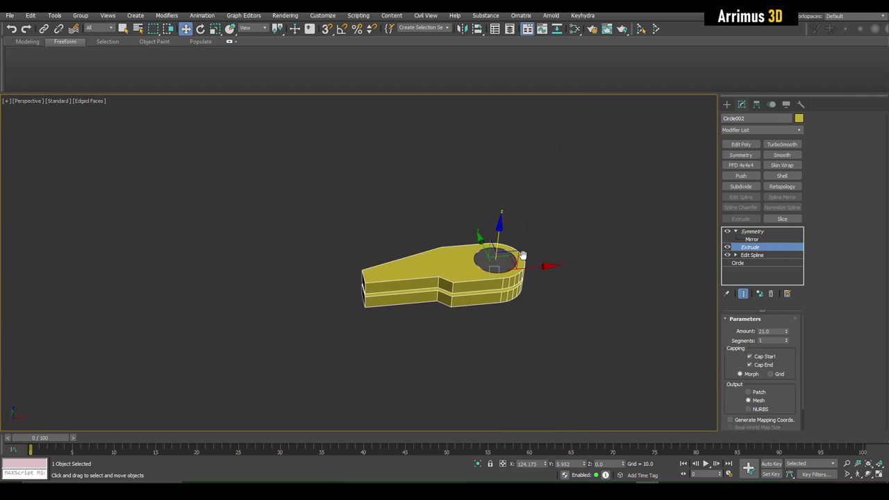
# Clone the body with its plug hole as one independent copy, placed in the ground plane at about X 321, Y 12.
pyautogui.scroll(5, 523, 255)
pyautogui.press('q')
pyautogui.click(573, 243)
pyautogui.moveTo(414, 244); pyautogui.dragTo(542, 236, button='middle')
pyautogui.click(445, 240)
pyautogui.scroll(5, 401, 240)
pyautogui.moveTo(392, 221); pyautogui.dragTo(382, 266, button='middle')
pyautogui.press('w')
pyautogui.scroll(-3, 380, 266)
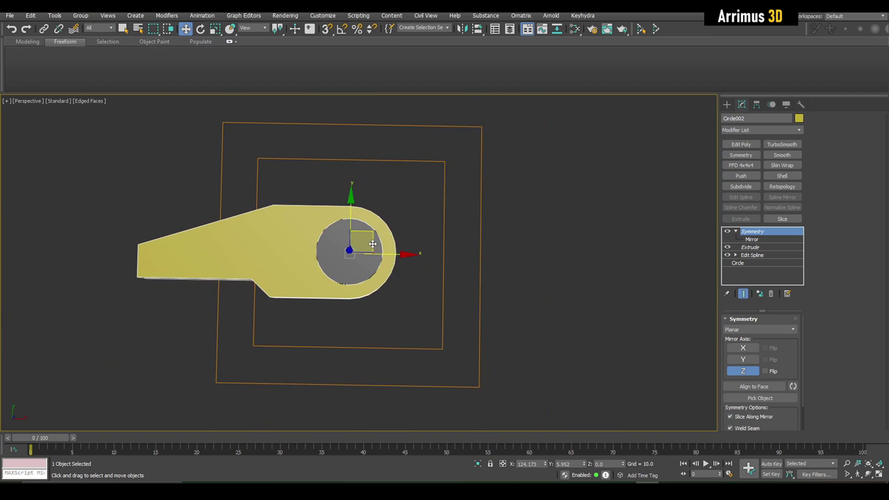
pyautogui.moveTo(380, 234); pyautogui.dragTo(361, 242, button='middle')
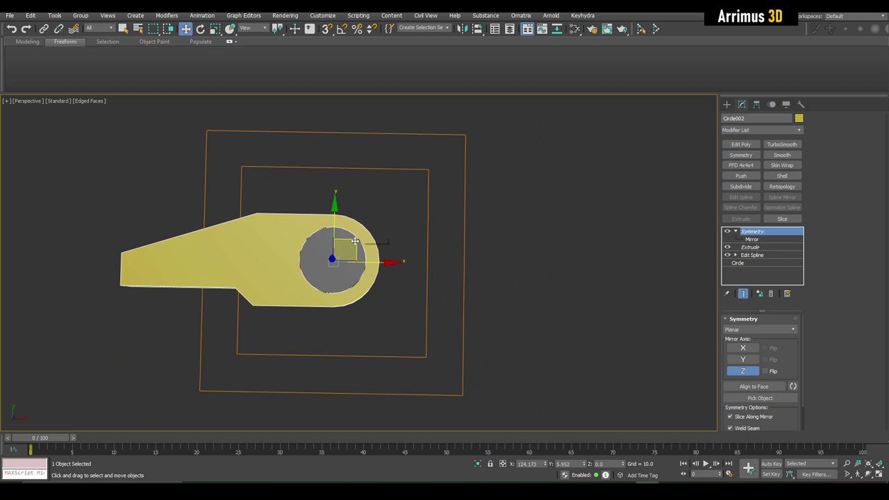
pyautogui.keyDown('shift'); pyautogui.moveTo(354, 240); pyautogui.dragTo(560, 239); pyautogui.keyUp('shift')
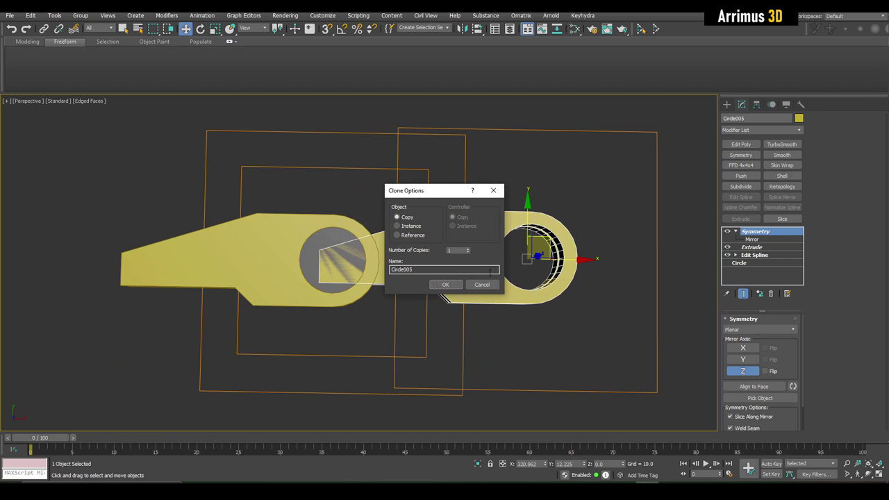
pyautogui.click(457, 284)
# Turn off the Extrude and Symmetry modifiers on the original body so only its spline outline is displayed.
pyautogui.keyDown('alt'); pyautogui.moveTo(495, 279); pyautogui.dragTo(458, 245, button='middle'); pyautogui.keyUp('alt')
pyautogui.press('q')
pyautogui.click(287, 228)
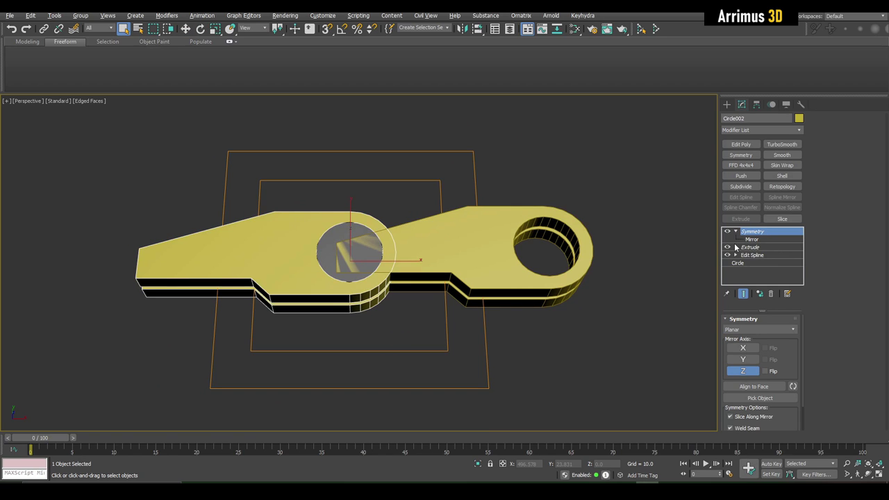
pyautogui.click(727, 247)
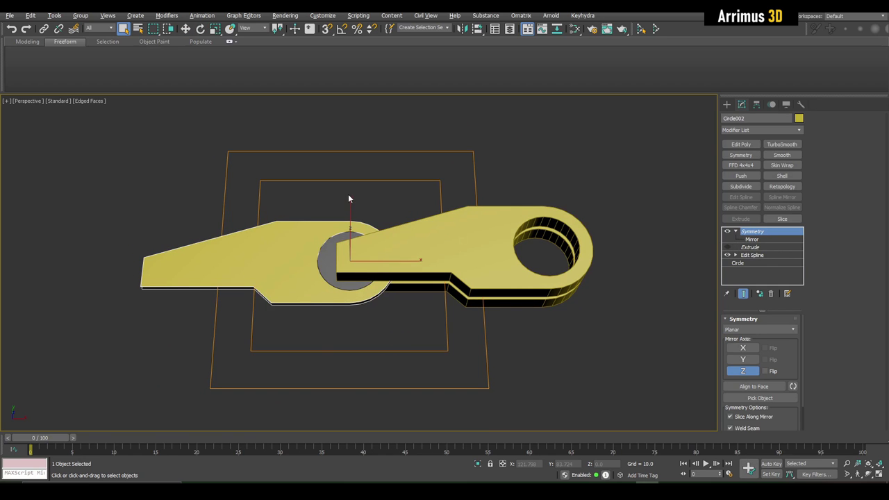
pyautogui.keyDown('alt'); pyautogui.moveTo(348, 193); pyautogui.dragTo(425, 229, button='middle'); pyautogui.keyUp('alt')
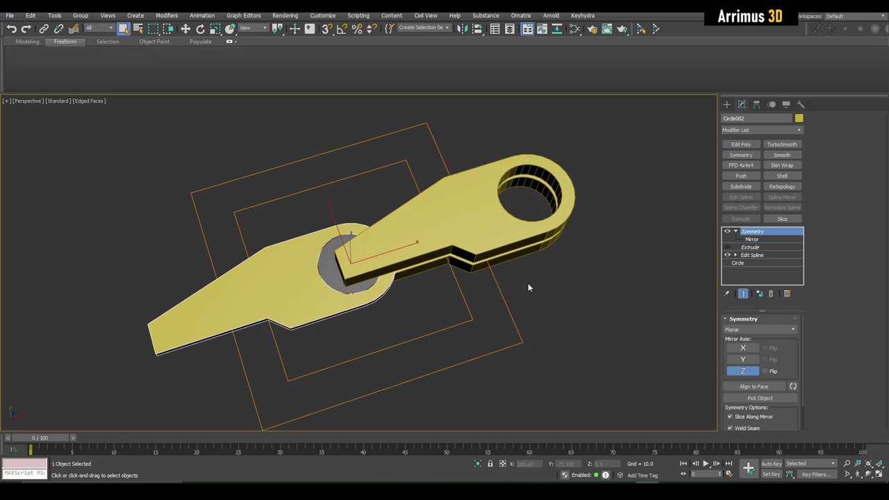
pyautogui.click(727, 232)
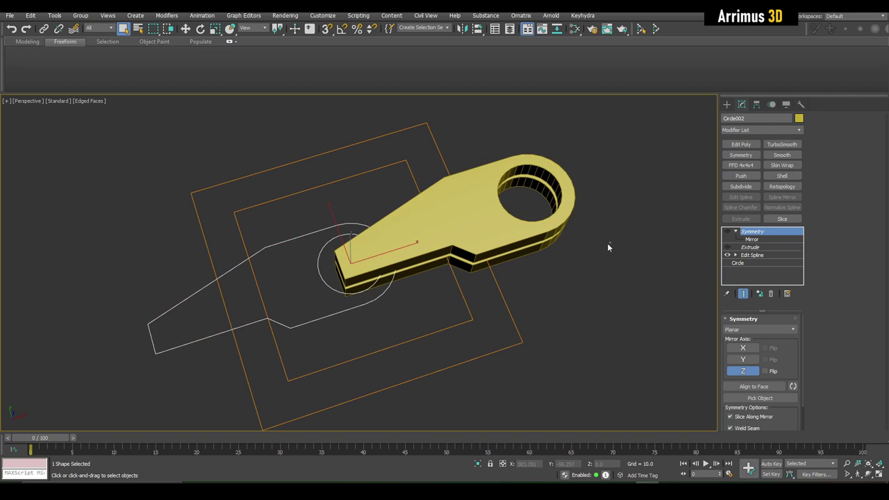
# Turn off the Symmetry and Extrude modifiers on the copied body so only its spline outline is displayed.
pyautogui.click(555, 232)
pyautogui.click(727, 232)
pyautogui.click(727, 239)
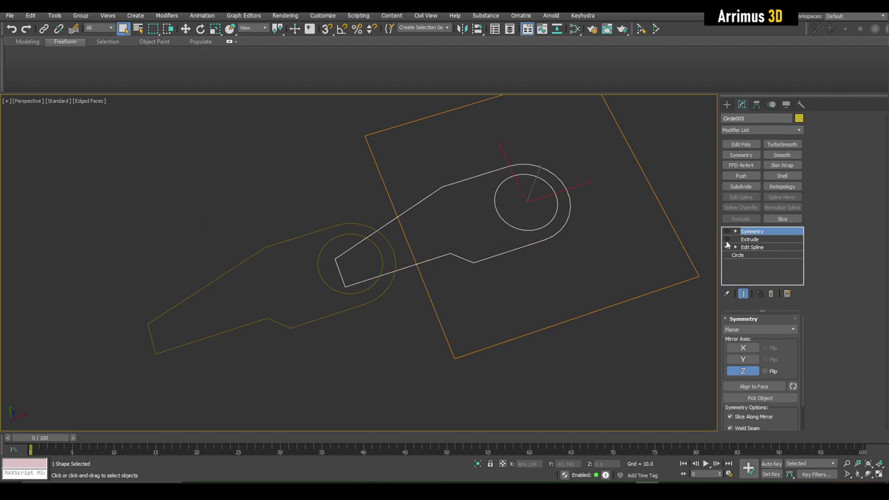
pyautogui.click(563, 261)
pyautogui.keyDown('alt'); pyautogui.moveTo(563, 261); pyautogui.dragTo(494, 279, button='middle'); pyautogui.keyUp('alt')
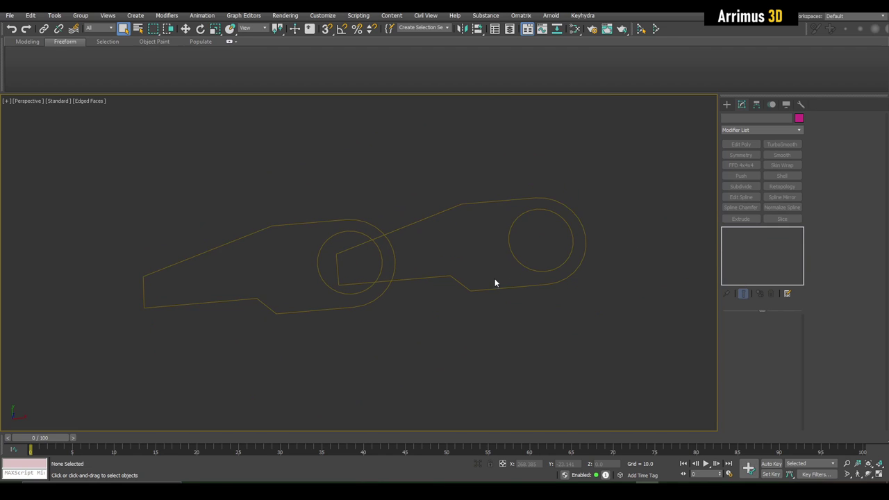
# Move the copied body's outline about 21 units along X, away from the original, and deselect it.
pyautogui.click(449, 277)
pyautogui.press('w')
pyautogui.moveTo(437, 266); pyautogui.dragTo(524, 264, button='middle')
pyautogui.scroll(2, 501, 254)
pyautogui.scroll(-2, 521, 252)
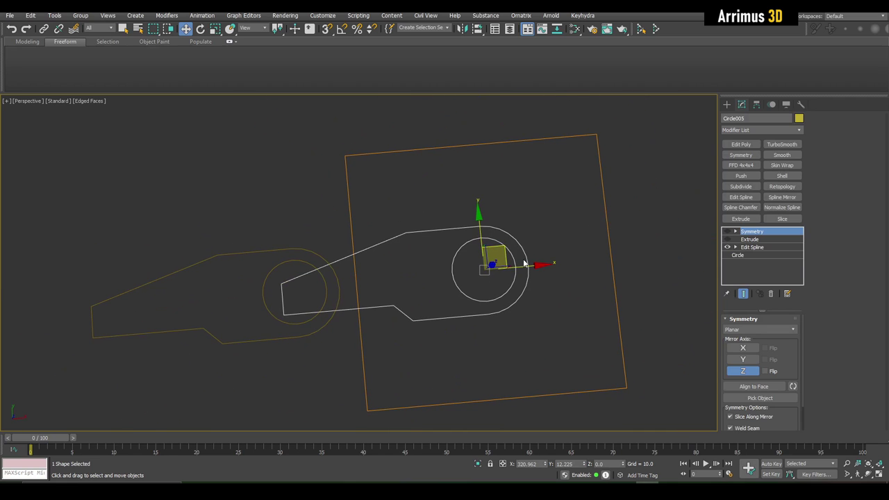
pyautogui.moveTo(523, 270); pyautogui.dragTo(541, 270)
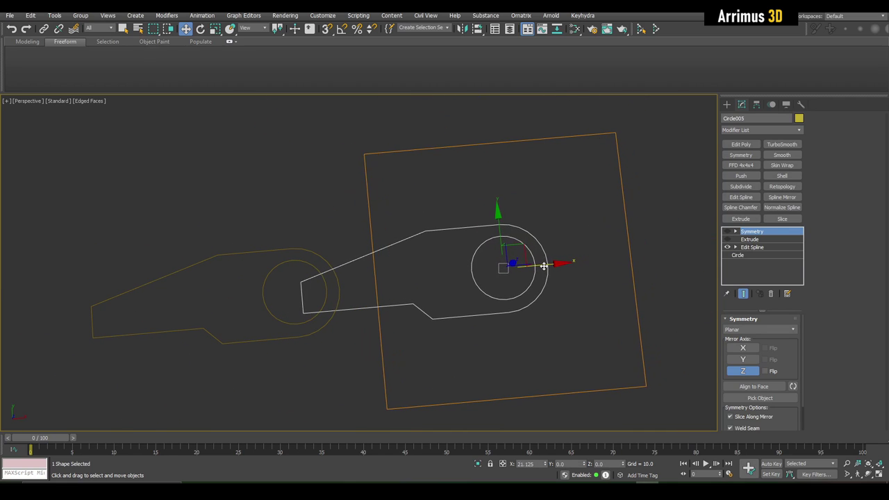
pyautogui.keyDown('alt'); pyautogui.moveTo(428, 297); pyautogui.dragTo(438, 241, button='middle'); pyautogui.keyUp('alt')
pyautogui.keyDown('alt'); pyautogui.moveTo(443, 278); pyautogui.dragTo(311, 235, button='middle'); pyautogui.keyUp('alt')
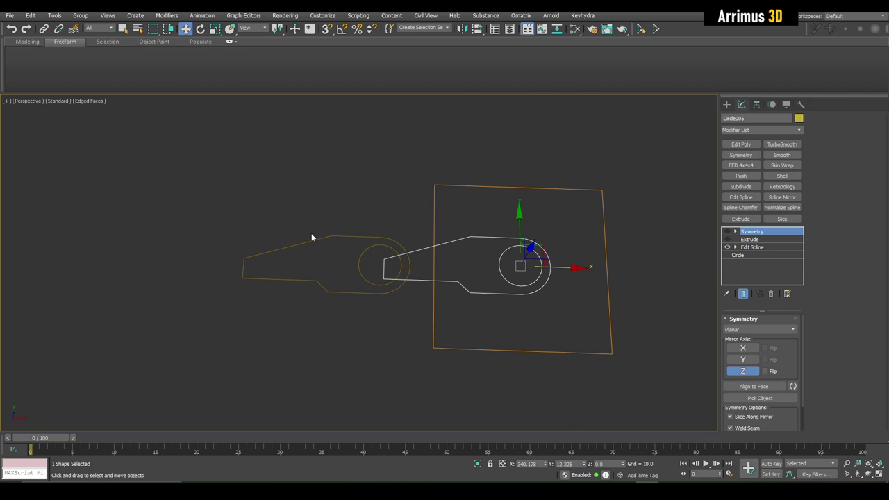
pyautogui.click(377, 349)
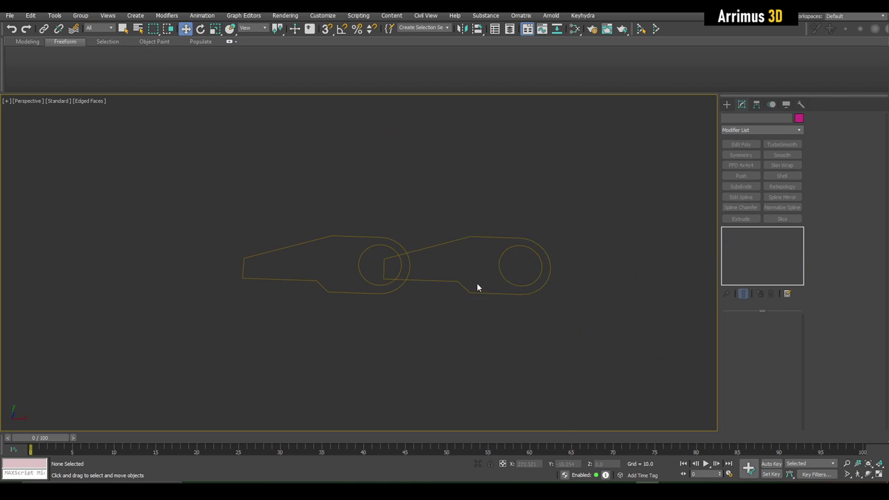
pyautogui.scroll(3, 477, 283)
pyautogui.moveTo(214, 237); pyautogui.dragTo(339, 240, button='middle')
pyautogui.moveTo(267, 249); pyautogui.dragTo(302, 252, button='middle')
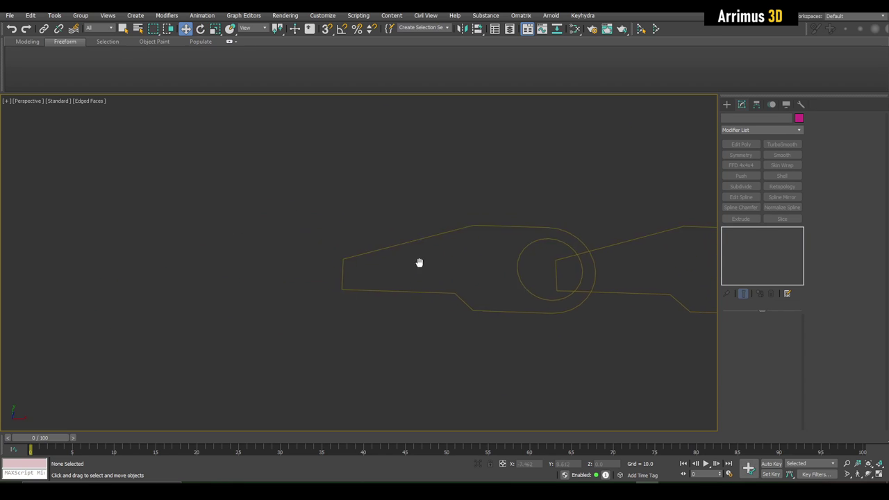
pyautogui.scroll(-3, 418, 260)
pyautogui.click(486, 258)
pyautogui.scroll(5, 489, 259)
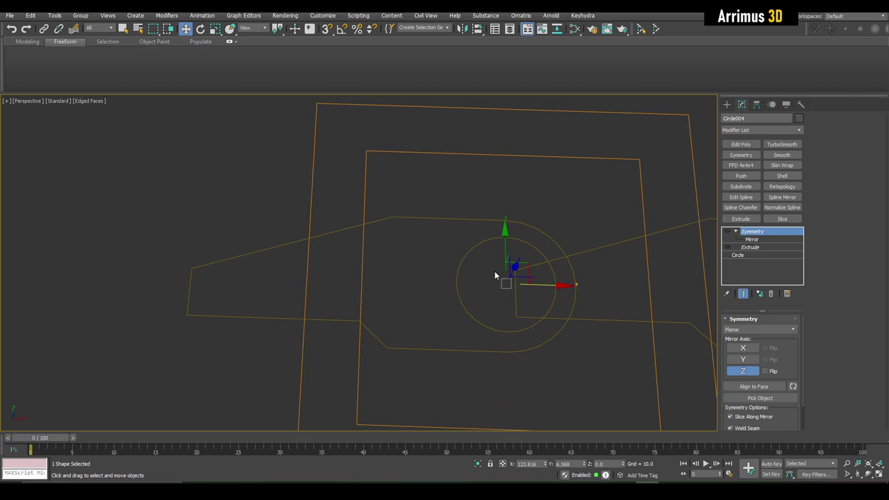
pyautogui.click(427, 268)
pyautogui.click(404, 217)
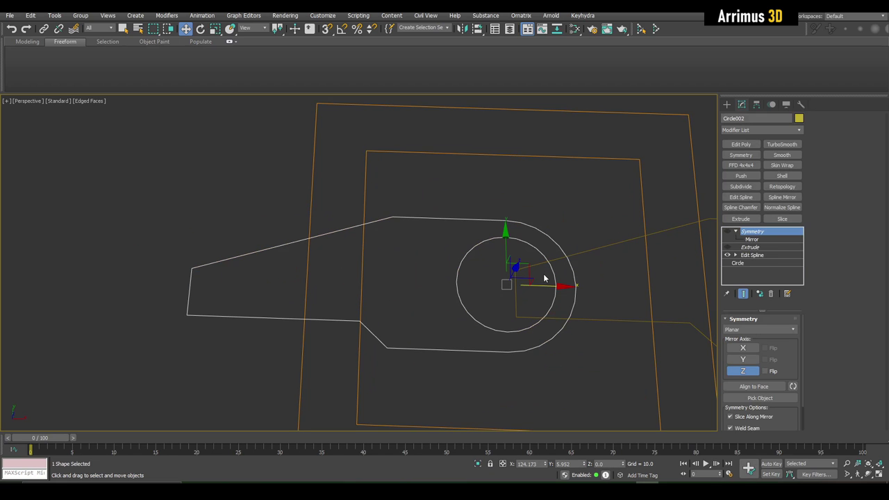
pyautogui.moveTo(521, 269); pyautogui.dragTo(494, 313)
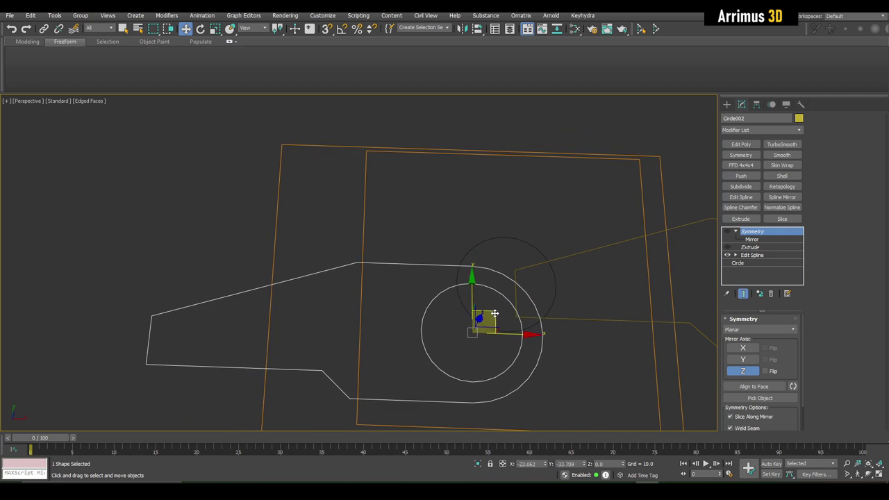
pyautogui.rightClick(494, 313)
pyautogui.moveTo(474, 193); pyautogui.dragTo(488, 280)
pyautogui.keyDown('alt'); pyautogui.moveTo(383, 178); pyautogui.dragTo(398, 270); pyautogui.keyUp('alt')
pyautogui.scroll(-3, 490, 263)
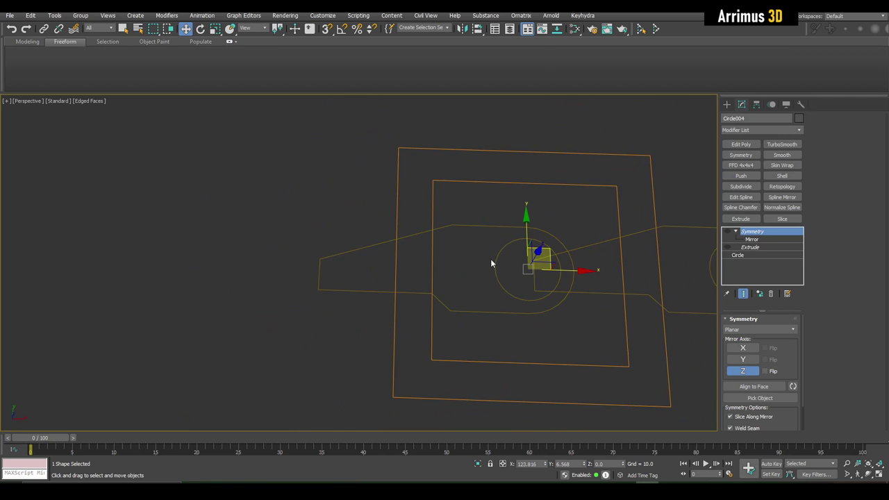
pyautogui.moveTo(490, 260); pyautogui.dragTo(502, 257, button='middle')
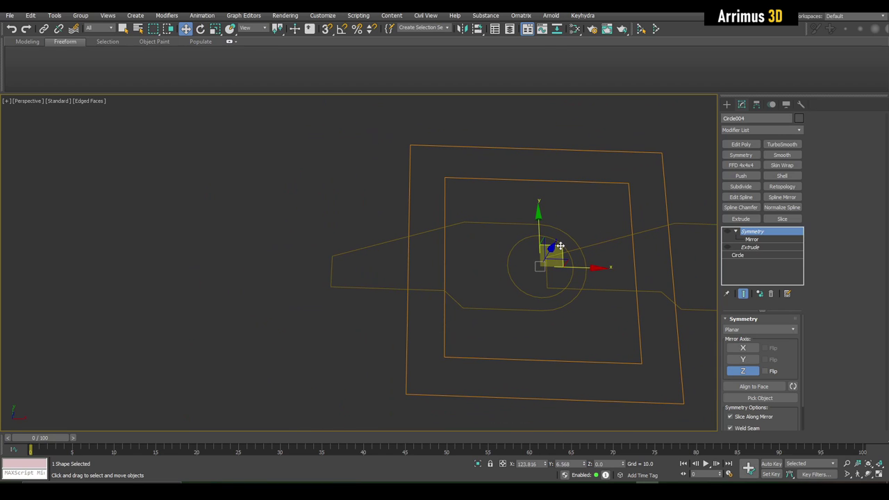
pyautogui.moveTo(558, 246); pyautogui.dragTo(495, 235)
pyautogui.rightClick(496, 235)
pyautogui.click(338, 213)
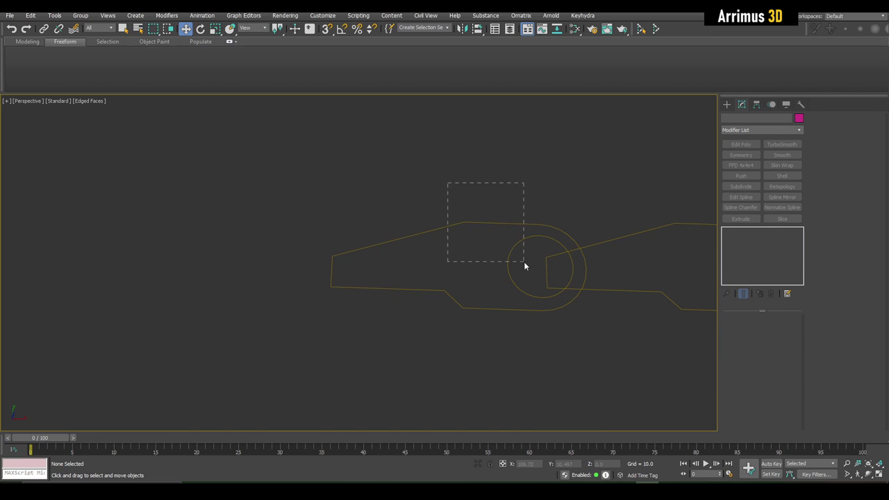
# Clone the plug circle as an independent copy over the original body's narrow end, at about X -92, Y -9.
pyautogui.moveTo(524, 264); pyautogui.dragTo(448, 260)
pyautogui.keyDown('shift'); pyautogui.moveTo(565, 246); pyautogui.dragTo(345, 252); pyautogui.keyUp('shift')
pyautogui.click(440, 282)
pyautogui.moveTo(439, 285); pyautogui.dragTo(501, 281, button='middle')
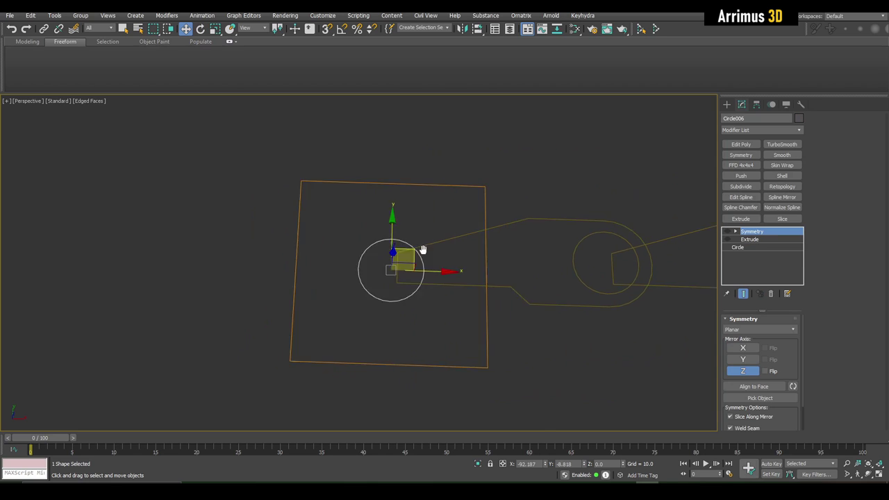
# Reduce the radius of the circle at the body's narrow end to about 29.3 and deselect it.
pyautogui.scroll(3, 395, 268)
pyautogui.click(738, 247)
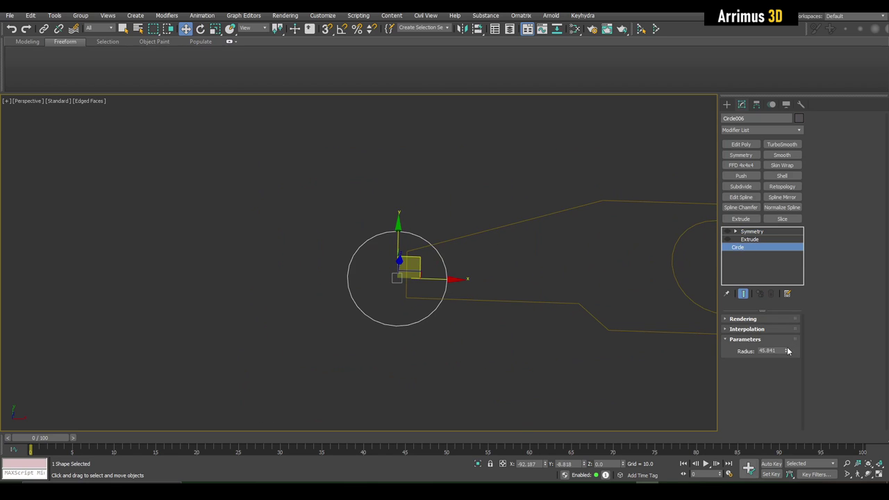
pyautogui.moveTo(787, 351); pyautogui.dragTo(790, 366)
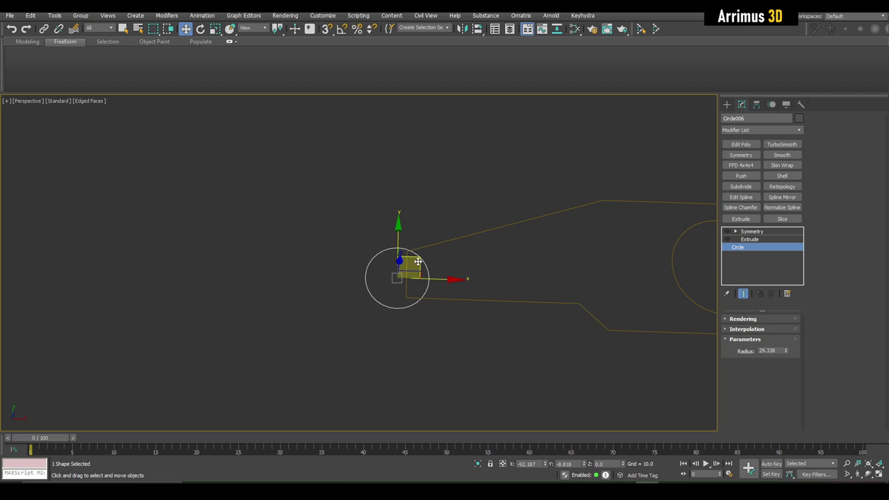
pyautogui.press('q')
pyautogui.click(496, 274)
pyautogui.scroll(-2, 447, 259)
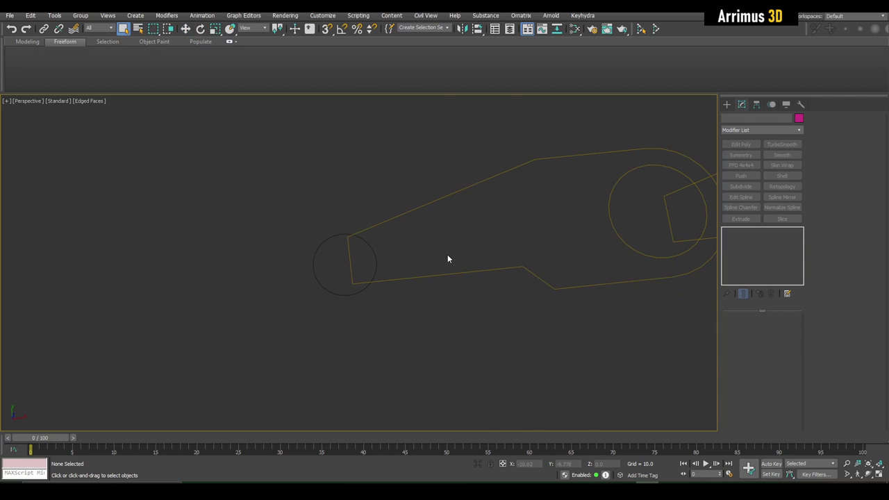
# Select the original body's outline and open its Edit Spline modifier for vertex editing around the narrow end.
pyautogui.click(514, 270)
pyautogui.click(759, 257)
pyautogui.press('1')
pyautogui.moveTo(315, 199); pyautogui.dragTo(377, 307)
pyautogui.press('w')
pyautogui.moveTo(368, 289); pyautogui.dragTo(399, 294, button='middle')
pyautogui.scroll(3, 419, 294)
pyautogui.scroll(-3, 443, 261)
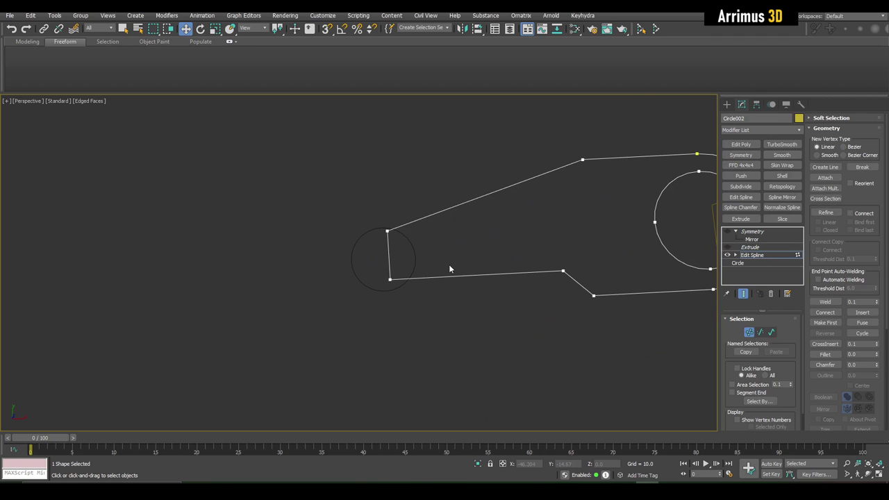
# Draw an open seven-vertex line with Create Line around the small circle, crossing the body's upper and lower edges with its two ends.
pyautogui.click(449, 263)
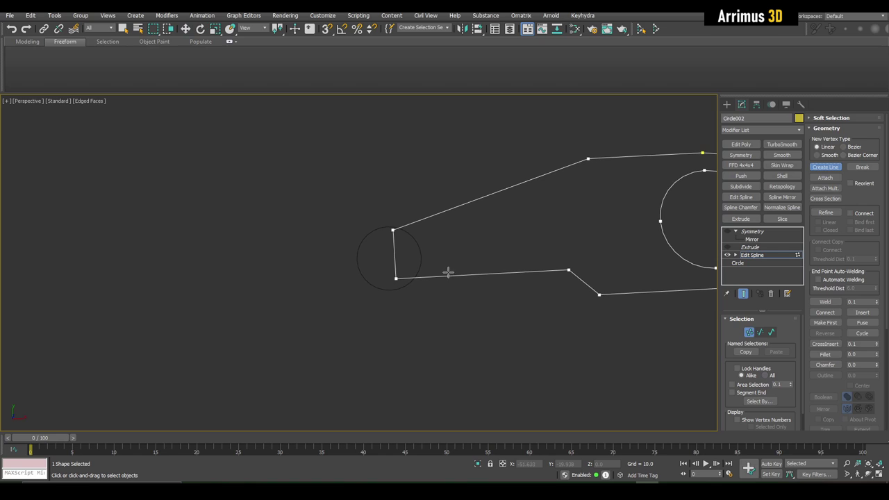
pyautogui.scroll(2, 427, 279)
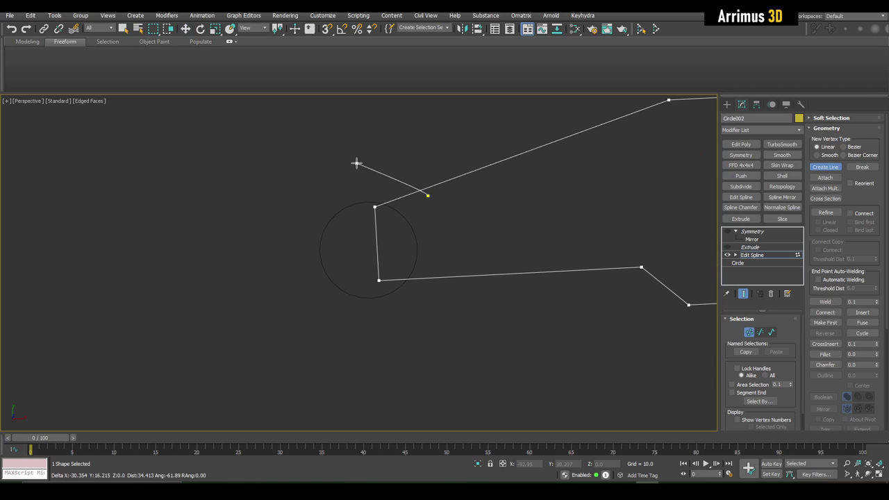
pyautogui.rightClick(403, 167)
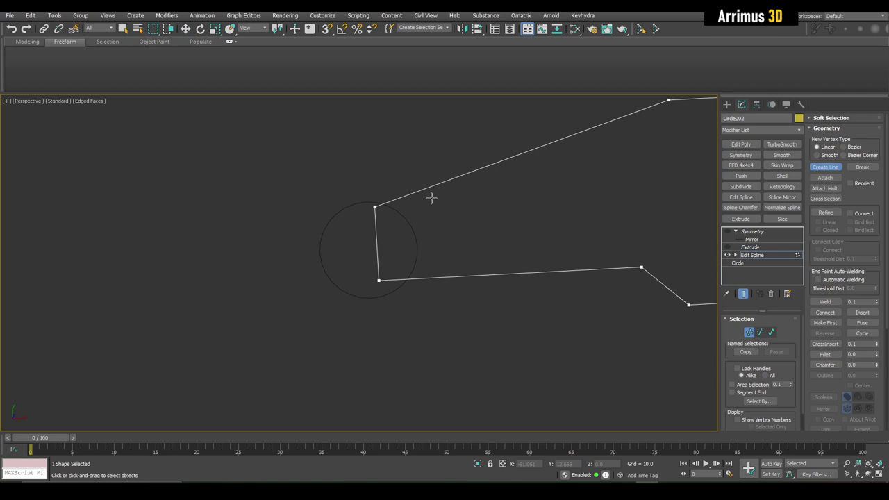
pyautogui.click(391, 166)
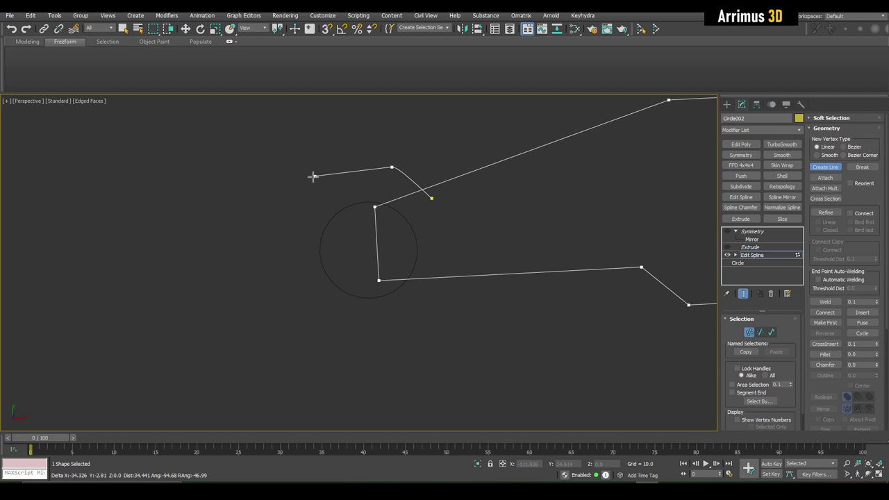
pyautogui.scroll(6, 393, 173)
pyautogui.scroll(-8, 407, 199)
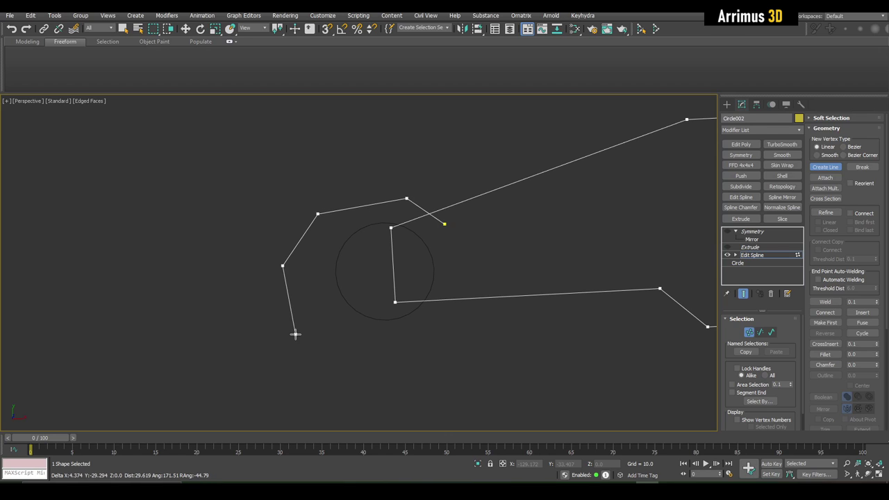
pyautogui.click(512, 332)
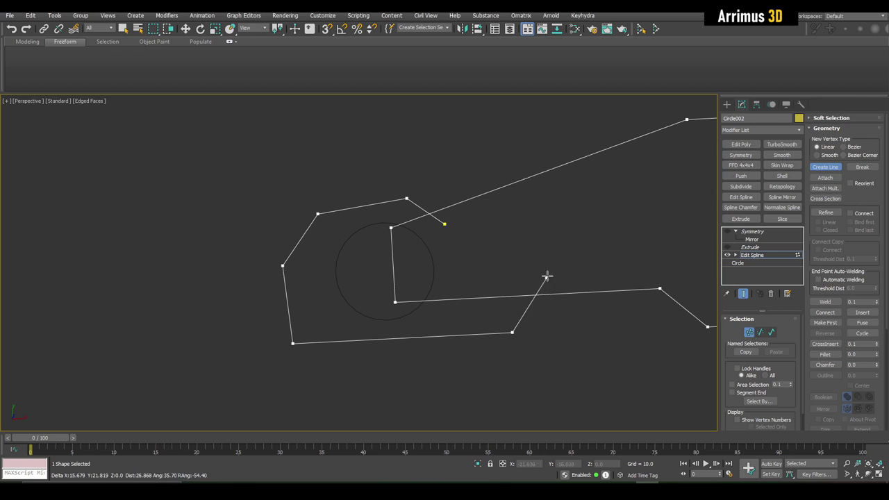
pyautogui.click(551, 270)
pyautogui.rightClick(595, 238)
pyautogui.rightClick(606, 244)
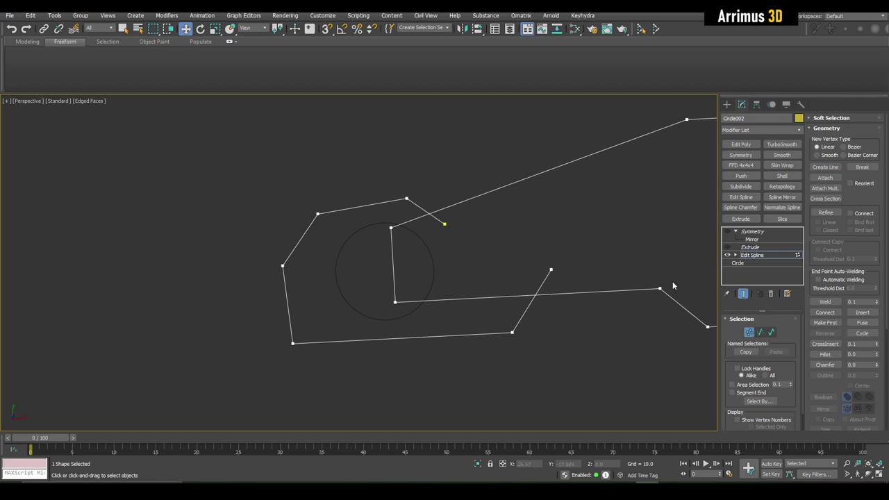
# Trim the overlapping segments where the body outline and the new line cross at the narrow end, working at Spline level.
pyautogui.moveTo(664, 291); pyautogui.dragTo(657, 292, button='middle')
pyautogui.scroll(-5, 826, 381)
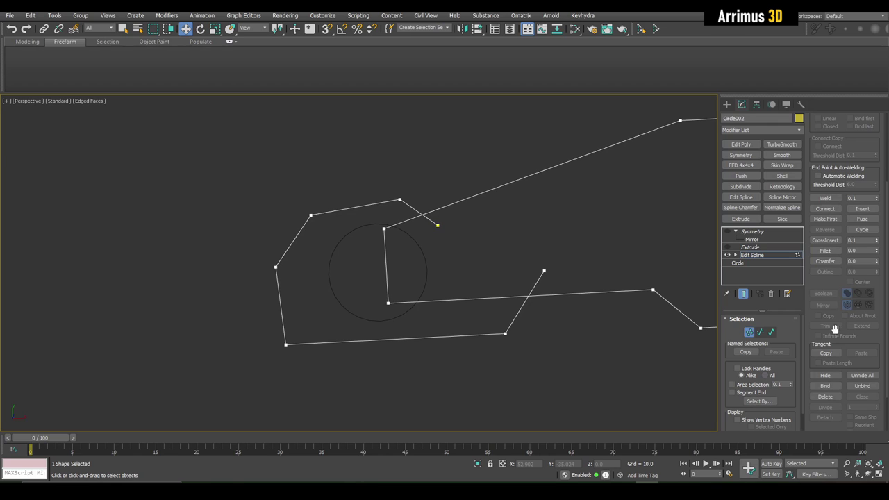
pyautogui.moveTo(683, 311); pyautogui.dragTo(681, 312, button='middle')
pyautogui.click(735, 255)
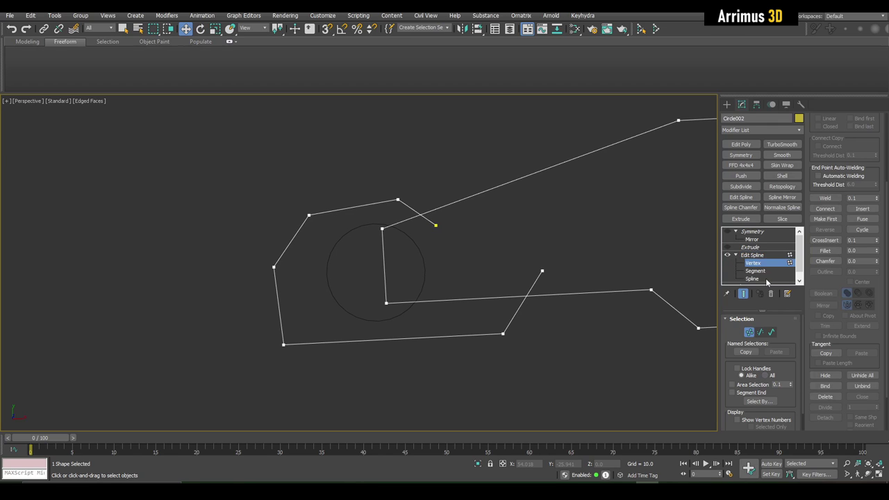
pyautogui.click(753, 278)
pyautogui.click(628, 248)
pyautogui.press('2')
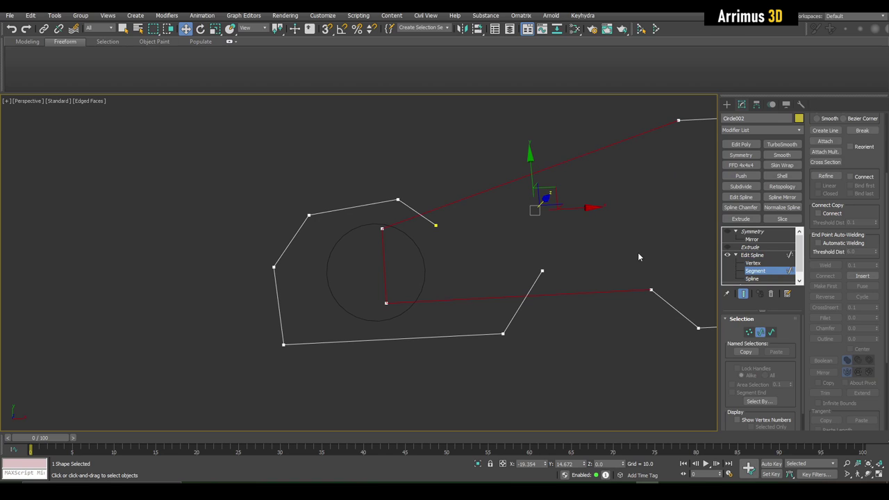
pyautogui.click(752, 279)
pyautogui.click(754, 271)
pyautogui.click(752, 278)
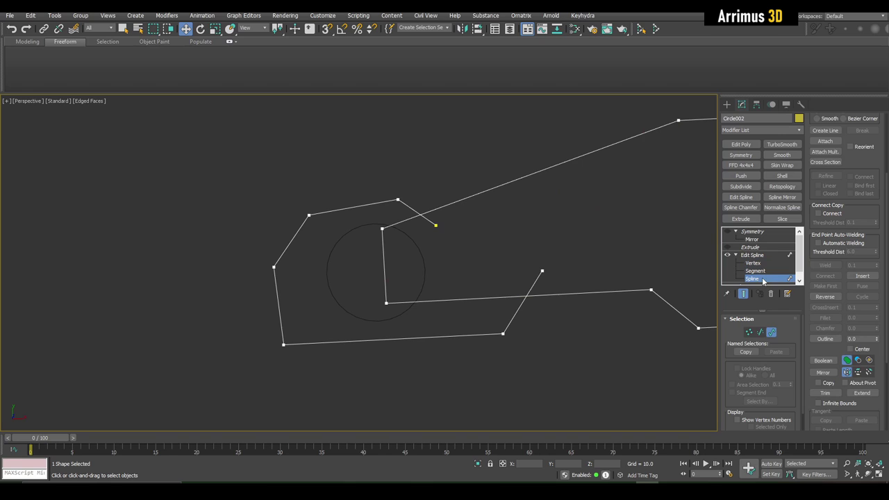
pyautogui.click(825, 394)
pyautogui.keyDown('alt'); pyautogui.moveTo(532, 272); pyautogui.dragTo(522, 310, button='middle'); pyautogui.keyUp('alt')
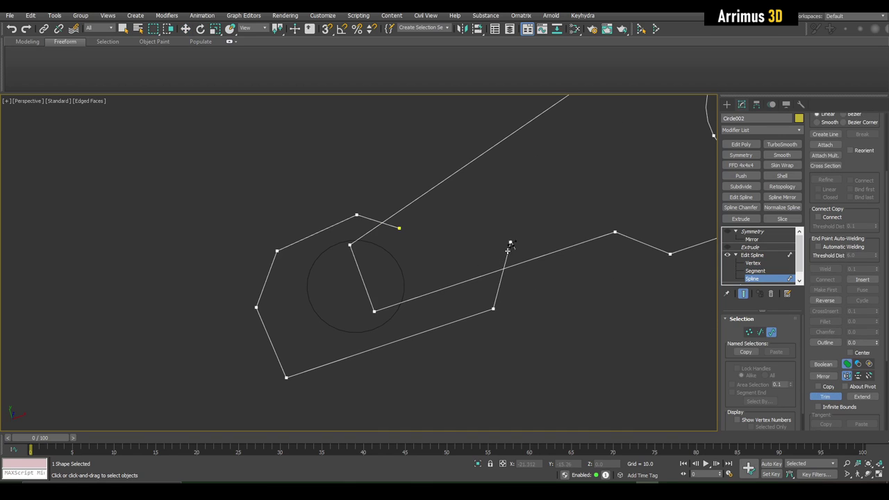
pyautogui.click(472, 278)
pyautogui.scroll(3, 390, 224)
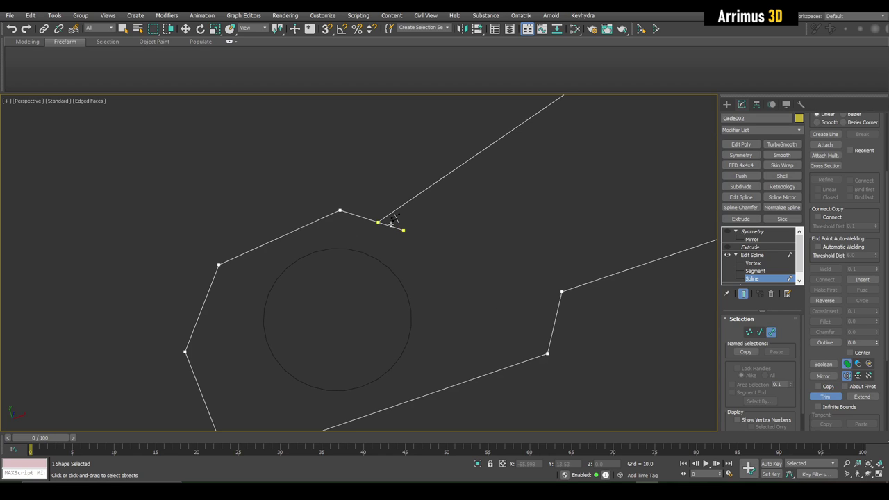
pyautogui.rightClick(446, 222)
# Weld all vertices of the body outline with a threshold of 0.1 and leave vertex editing.
pyautogui.scroll(-4, 445, 222)
pyautogui.press('1')
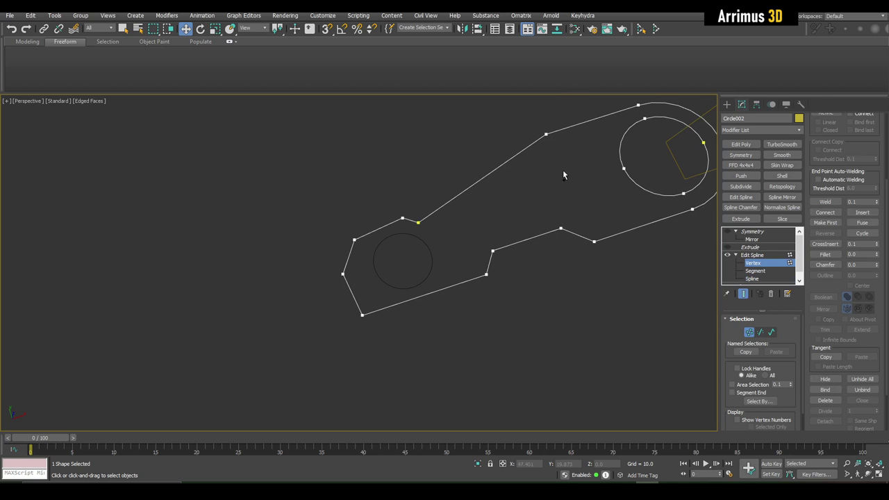
pyautogui.hotkey('ctrl', 'a')
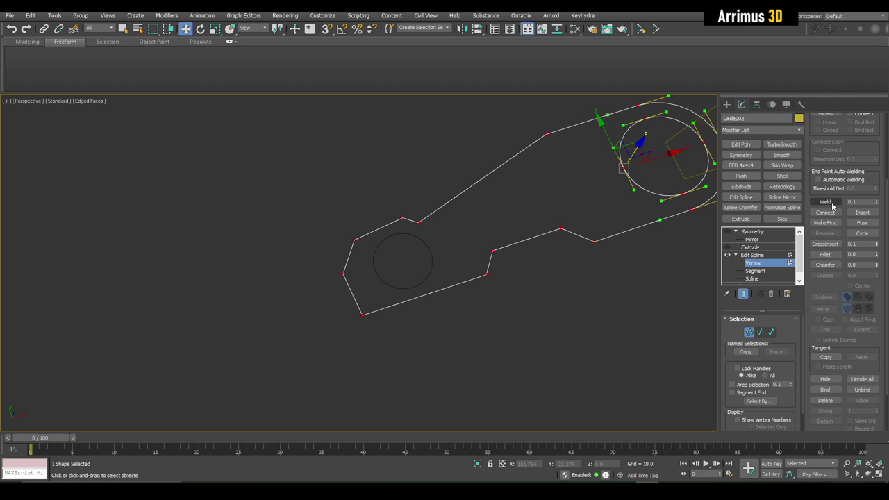
pyautogui.click(825, 201)
pyautogui.press('1')
# Move the narrow end's lower-left corner vertex by about 23.7 in X and -5.5 in Y.
pyautogui.scroll(4, 456, 270)
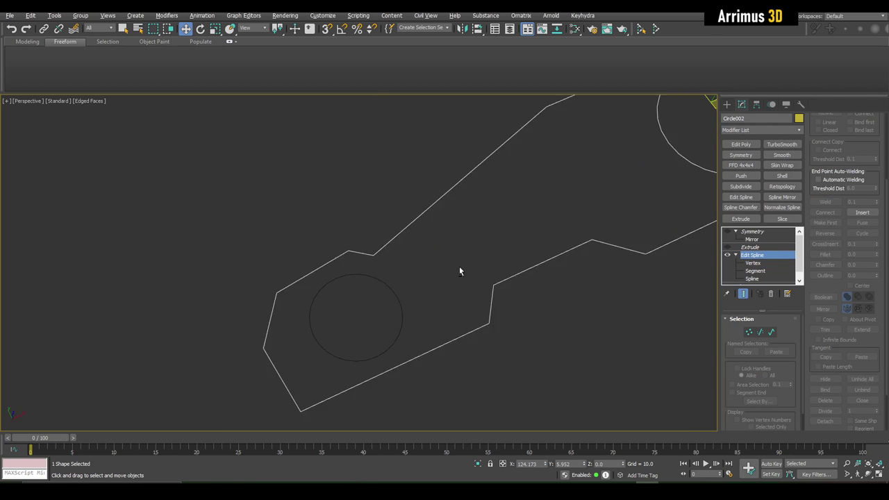
pyautogui.keyDown('alt'); pyautogui.moveTo(459, 270); pyautogui.dragTo(430, 275, button='middle'); pyautogui.keyUp('alt')
pyautogui.moveTo(430, 276); pyautogui.dragTo(483, 235, button='middle')
pyautogui.press('1')
pyautogui.moveTo(251, 288); pyautogui.dragTo(323, 351)
pyautogui.keyDown('alt'); pyautogui.moveTo(322, 351); pyautogui.dragTo(338, 315, button='middle'); pyautogui.keyUp('alt')
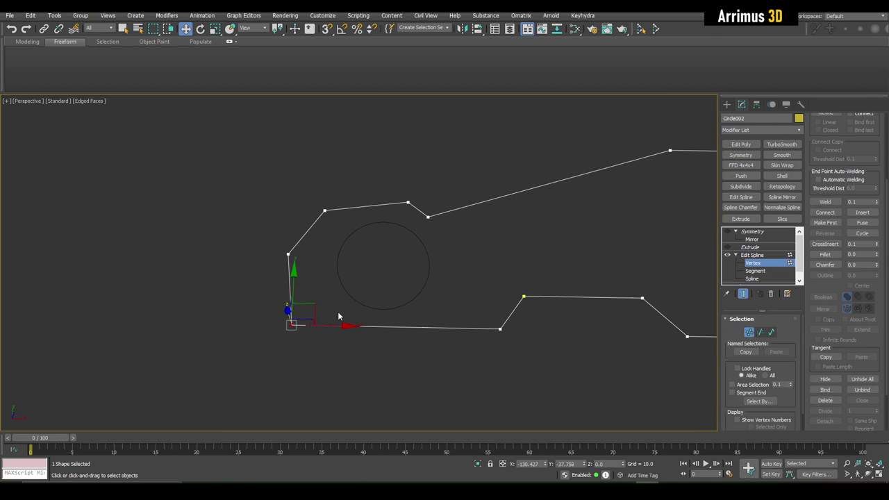
pyautogui.moveTo(319, 312); pyautogui.dragTo(361, 316)
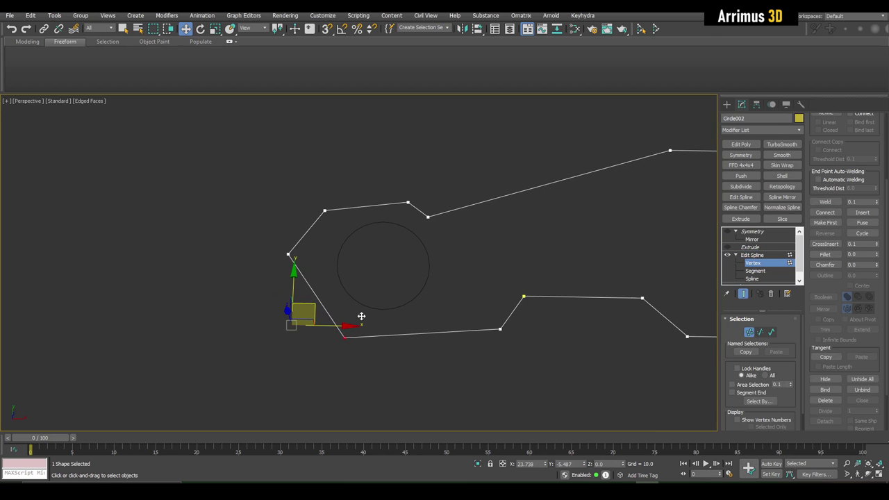
pyautogui.keyDown('alt'); pyautogui.moveTo(359, 315); pyautogui.dragTo(365, 271, button='middle'); pyautogui.keyUp('alt')
pyautogui.press('1')
# Move the small circle to about X -89.7, Y -8.7 and clone it straight down below the body outline.
pyautogui.scroll(4, 368, 272)
pyautogui.moveTo(403, 241); pyautogui.dragTo(371, 258)
pyautogui.scroll(-3, 375, 256)
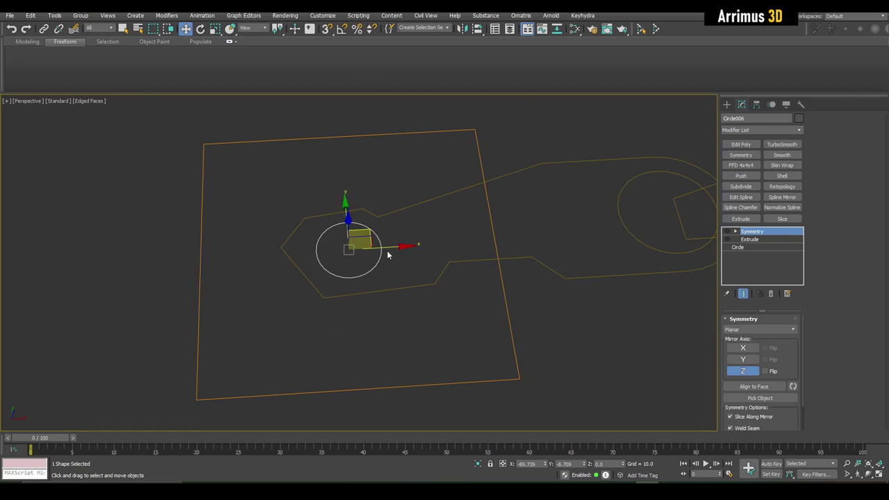
pyautogui.keyDown('alt'); pyautogui.moveTo(387, 252); pyautogui.dragTo(357, 204, button='middle'); pyautogui.keyUp('alt')
pyautogui.keyDown('shift'); pyautogui.moveTo(357, 204); pyautogui.dragTo(367, 304); pyautogui.keyUp('shift')
pyautogui.press('Return')
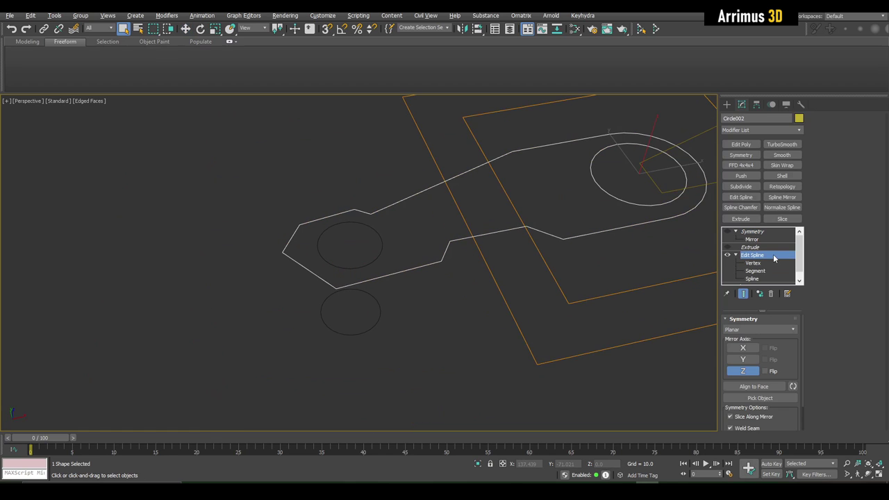
# Attach the circle inside the narrow end to the body's outline in its Edit Spline modifier.
pyautogui.click(774, 258)
pyautogui.click(827, 180)
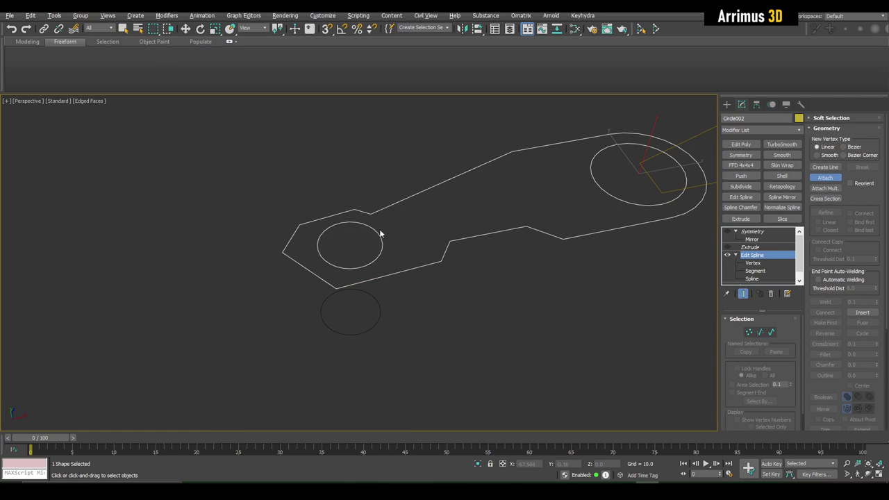
pyautogui.rightClick(421, 220)
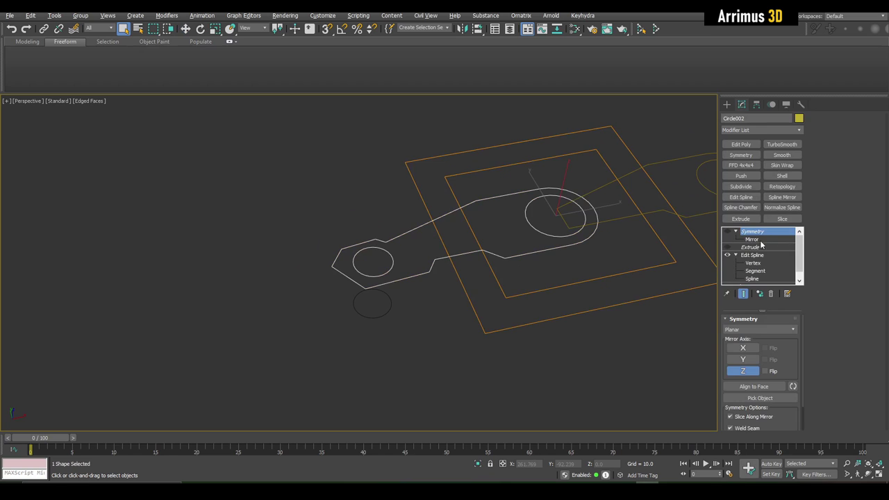
# Turn on the body's Extrude and Symmetry modifiers and deselect it.
pyautogui.click(728, 247)
pyautogui.click(726, 231)
pyautogui.click(610, 324)
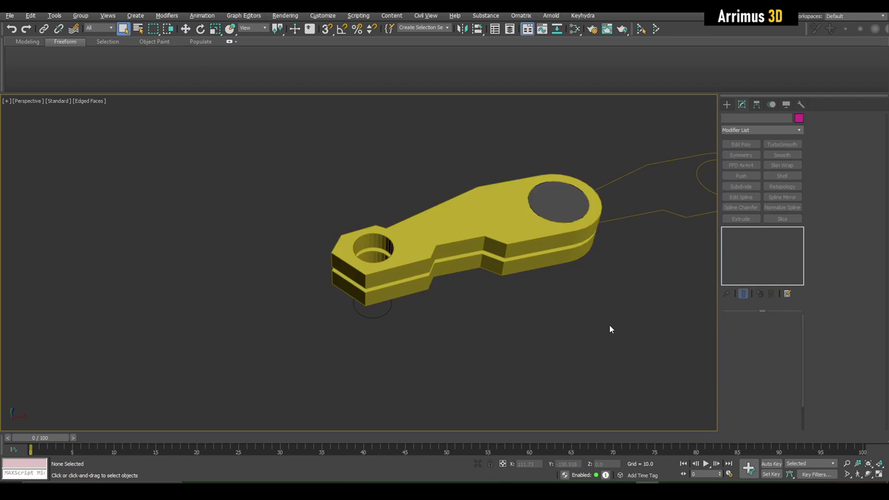
pyautogui.keyDown('alt'); pyautogui.moveTo(609, 324); pyautogui.dragTo(416, 268, button='middle'); pyautogui.keyUp('alt')
# Select the two inner vertices of the body's lower notch and raise them about 7.1 along Y.
pyautogui.click(416, 268)
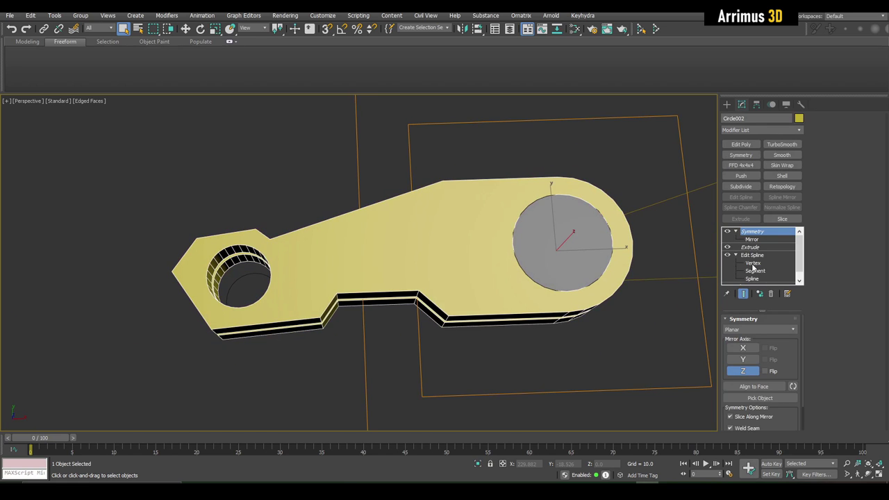
pyautogui.click(752, 264)
pyautogui.scroll(3, 354, 285)
pyautogui.press('1')
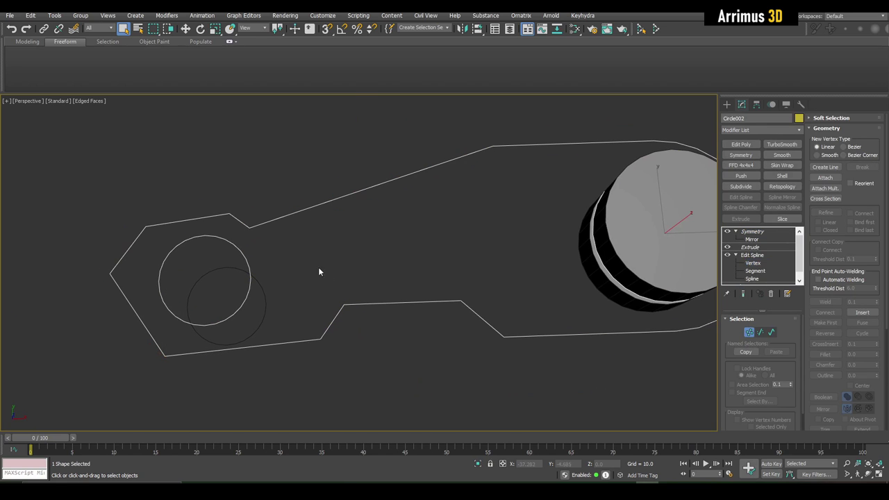
pyautogui.moveTo(316, 266); pyautogui.dragTo(511, 324)
pyautogui.press('1')
pyautogui.press('w')
pyautogui.moveTo(445, 286); pyautogui.dragTo(428, 294, button='middle')
pyautogui.scroll(-3, 434, 292)
pyautogui.moveTo(428, 294); pyautogui.dragTo(430, 276)
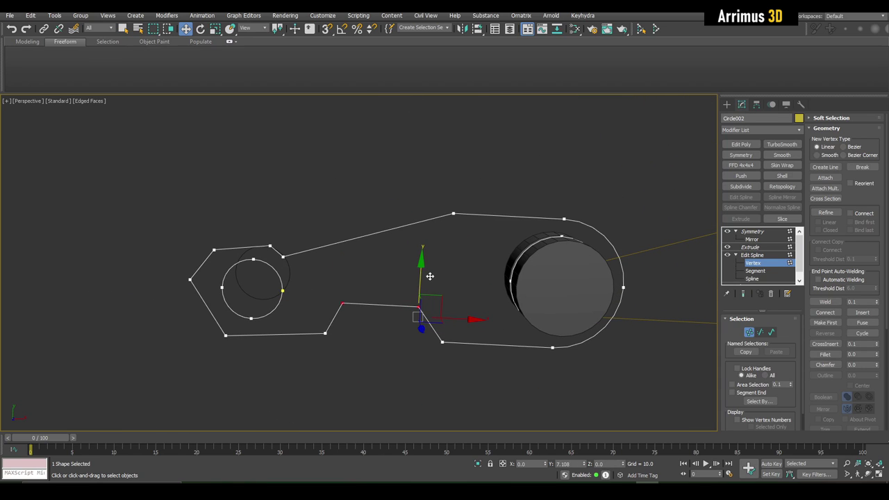
# Move the notch's inner right vertex to about X 48.9, Y 4.1 and its outer right vertex about 40.9 along X.
pyautogui.moveTo(431, 276); pyautogui.dragTo(415, 268, button='middle')
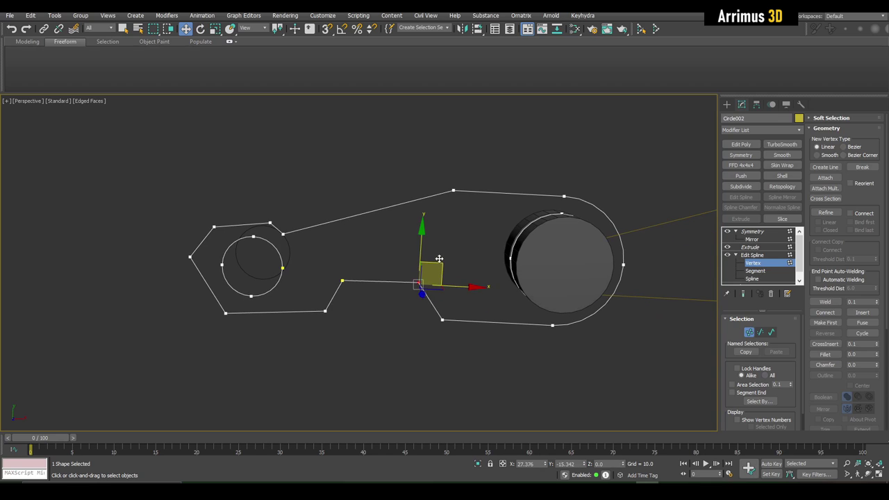
pyautogui.moveTo(441, 246); pyautogui.dragTo(466, 240)
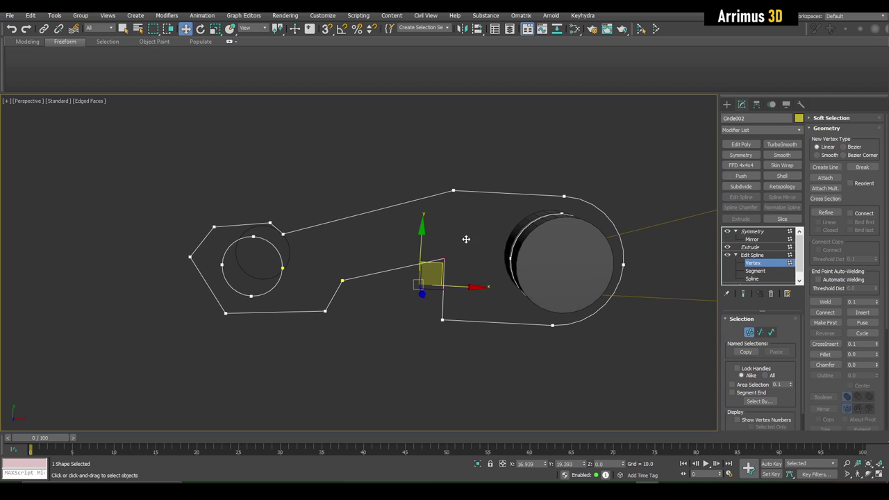
pyautogui.moveTo(393, 314); pyautogui.dragTo(460, 347)
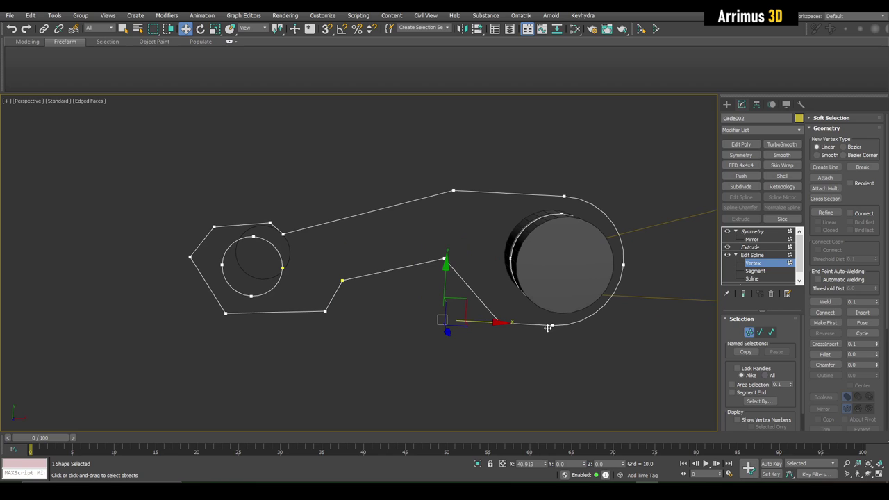
pyautogui.moveTo(437, 248); pyautogui.dragTo(487, 261)
pyautogui.moveTo(487, 261); pyautogui.dragTo(465, 247, button='middle')
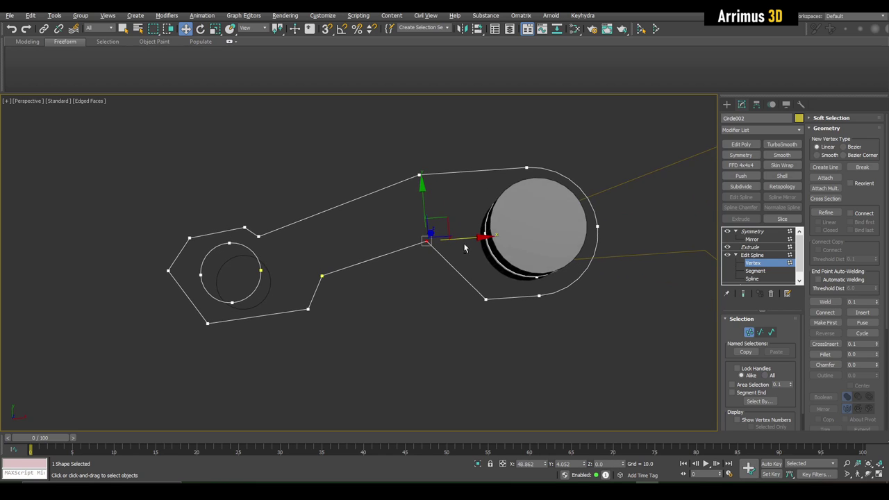
# Shift the notch's two left vertices slightly toward the small circle and deselect them.
pyautogui.moveTo(450, 279); pyautogui.dragTo(476, 275, button='middle')
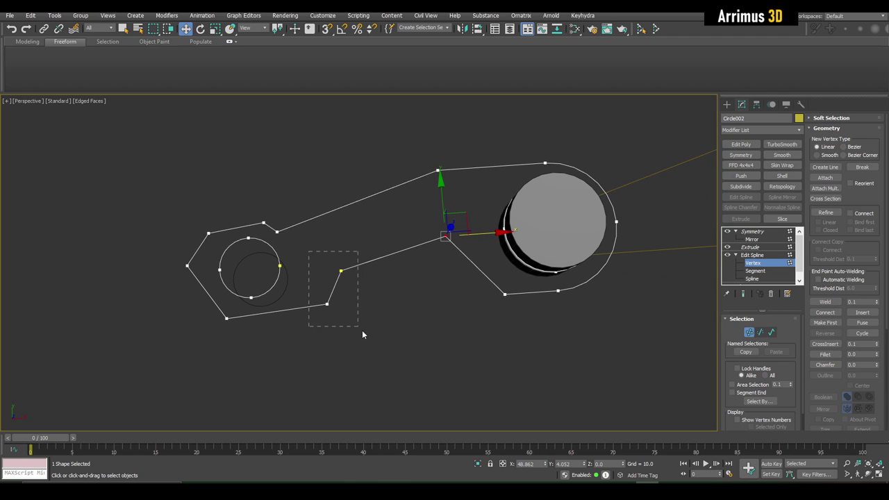
pyautogui.moveTo(362, 331); pyautogui.dragTo(364, 333)
pyautogui.moveTo(372, 269); pyautogui.dragTo(357, 269)
pyautogui.click(472, 274)
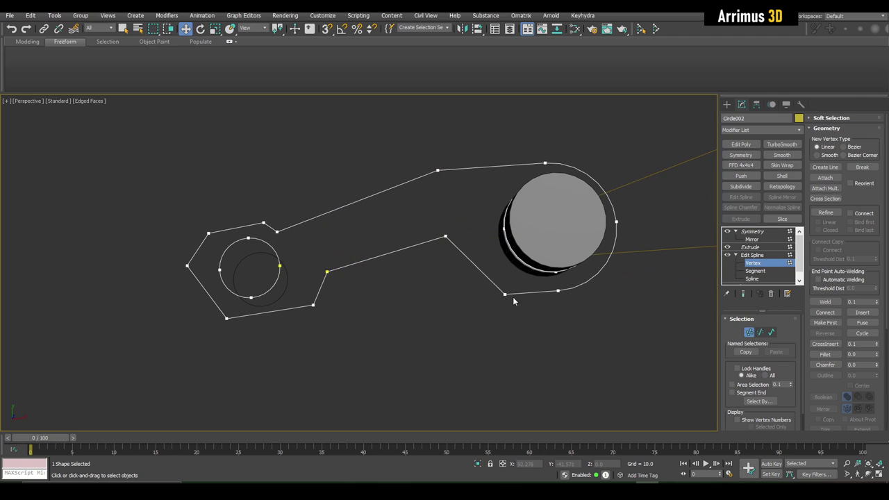
# Move the body's upper-edge vertex about 77.5 along X toward the narrow end.
pyautogui.keyDown('alt'); pyautogui.moveTo(503, 264); pyautogui.dragTo(432, 275, button='middle'); pyautogui.keyUp('alt')
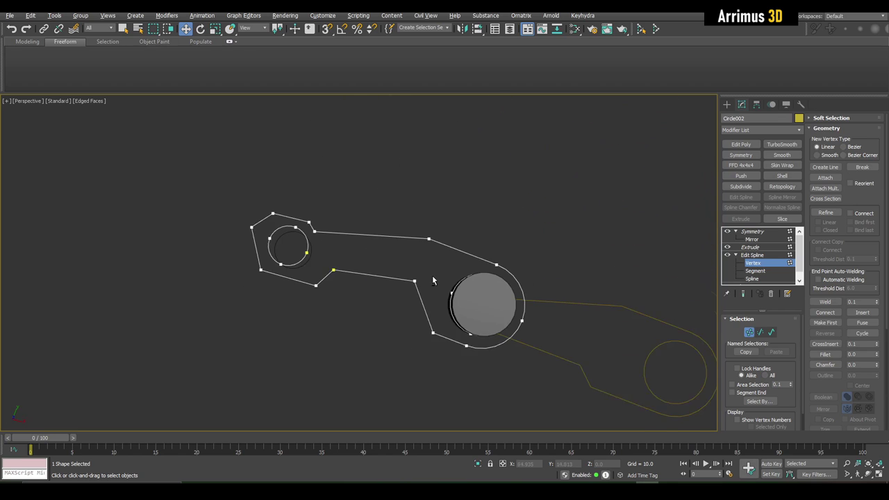
pyautogui.moveTo(397, 212); pyautogui.dragTo(421, 222)
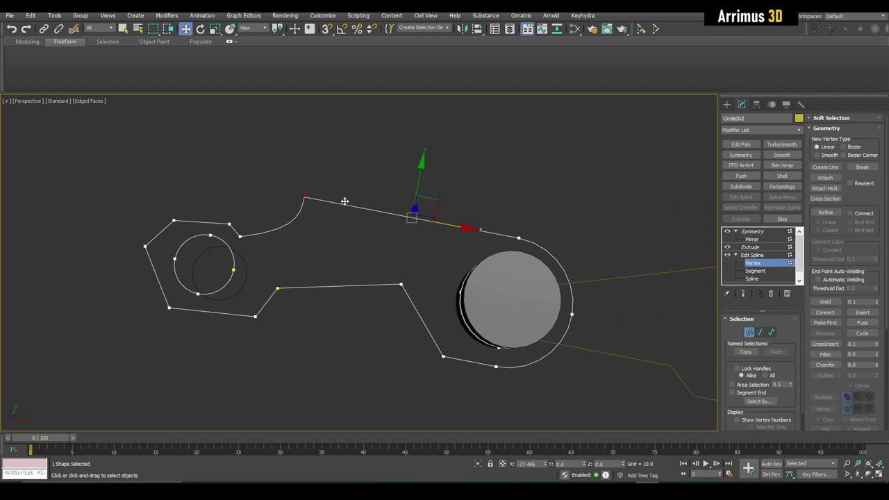
pyautogui.click(299, 197)
# Convert the moved upper-edge vertex and the two vertices beside the narrow end's upper step to Corner type.
pyautogui.scroll(3, 278, 221)
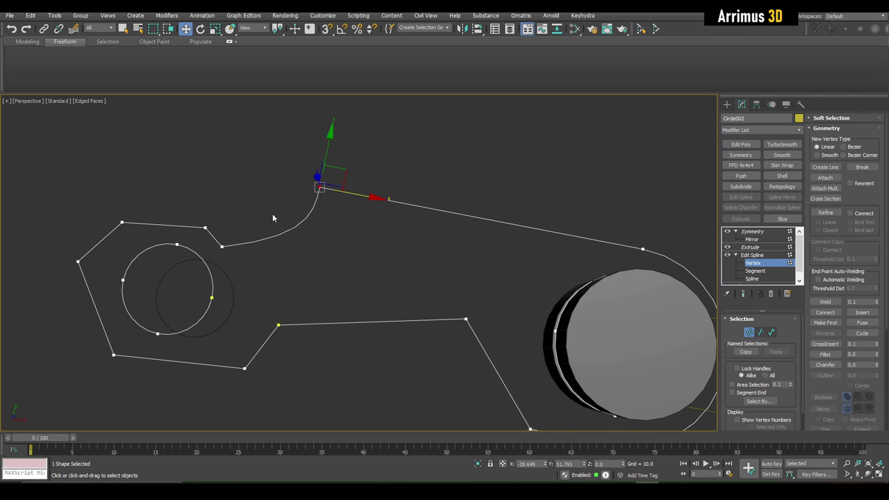
pyautogui.moveTo(273, 215); pyautogui.dragTo(306, 216, button='middle')
pyautogui.click(386, 201)
pyautogui.moveTo(232, 260); pyautogui.dragTo(232, 260)
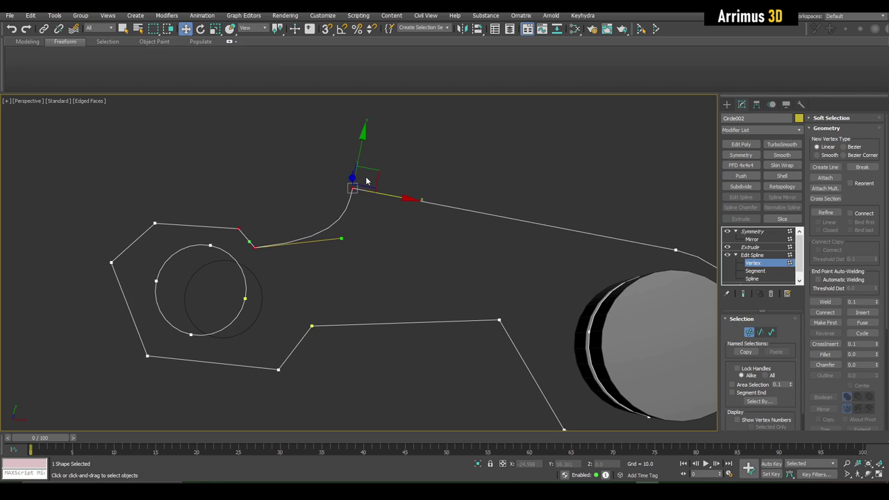
pyautogui.rightClick(363, 175)
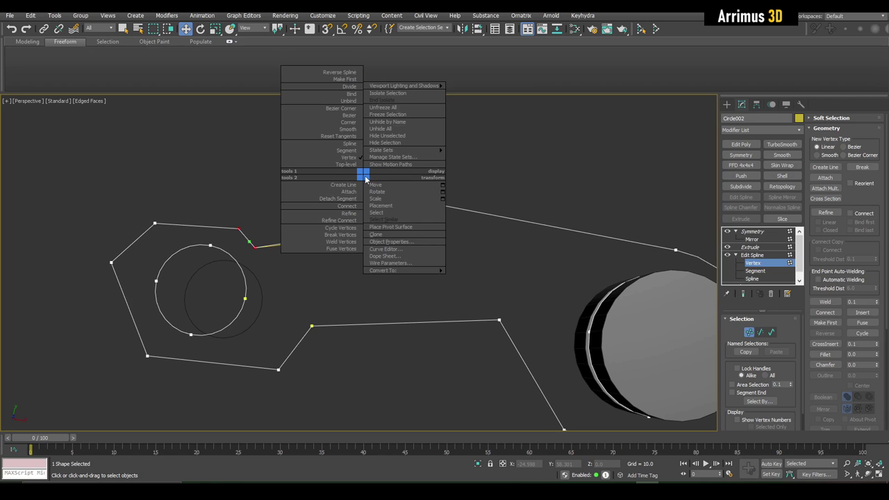
pyautogui.click(347, 130)
pyautogui.keyDown('alt'); pyautogui.moveTo(450, 143); pyautogui.dragTo(322, 152, button='middle'); pyautogui.keyUp('alt')
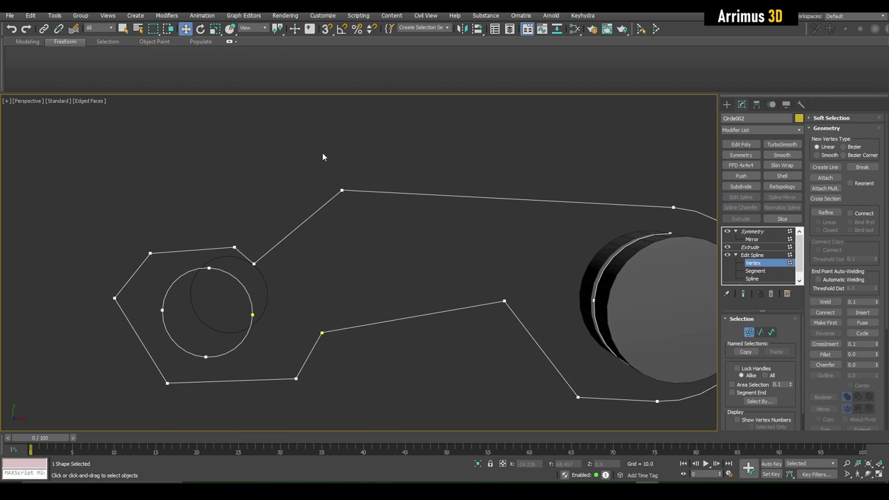
# Move the upper-edge vertex back along X toward the large circle and return to the Symmetry result.
pyautogui.scroll(-3, 322, 156)
pyautogui.click(321, 192)
pyautogui.moveTo(361, 195); pyautogui.dragTo(481, 202)
pyautogui.press('1')
pyautogui.keyDown('alt'); pyautogui.moveTo(424, 173); pyautogui.dragTo(434, 186, button='middle'); pyautogui.keyUp('alt')
pyautogui.click(768, 233)
# Move the body's Symmetry mirror plane slightly down along Z to adjust the gap between the halves, and deselect the body.
pyautogui.keyDown('alt'); pyautogui.moveTo(513, 229); pyautogui.dragTo(475, 269, button='middle'); pyautogui.keyUp('alt')
pyautogui.press('q')
pyautogui.click(409, 215)
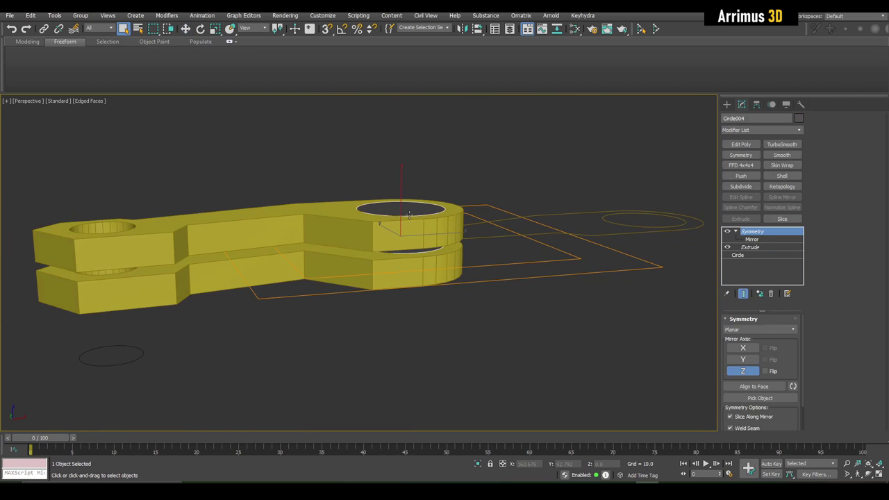
pyautogui.click(415, 221)
pyautogui.click(757, 240)
pyautogui.press('w')
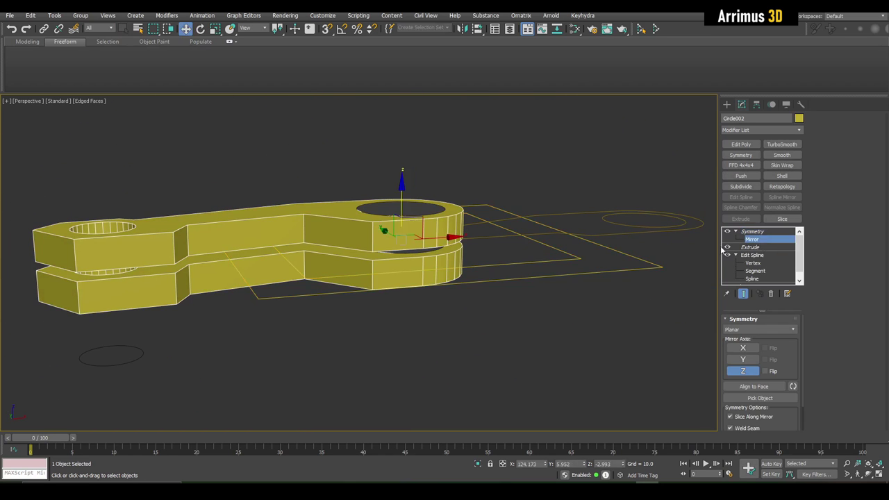
pyautogui.keyDown('alt'); pyautogui.moveTo(420, 218); pyautogui.dragTo(408, 195, button='middle'); pyautogui.keyUp('alt')
pyautogui.moveTo(406, 209); pyautogui.dragTo(415, 226)
pyautogui.moveTo(479, 226); pyautogui.dragTo(458, 237, button='middle')
pyautogui.press('1')
pyautogui.press('q')
pyautogui.click(548, 281)
# Turn off the body's Symmetry and Extrude modifiers so only its outline displays, and deselect it.
pyautogui.moveTo(473, 235); pyautogui.dragTo(474, 236)
pyautogui.keyDown('alt'); pyautogui.moveTo(473, 236); pyautogui.dragTo(649, 263, button='middle'); pyautogui.keyUp('alt')
pyautogui.keyDown('alt'); pyautogui.moveTo(572, 250); pyautogui.dragTo(463, 238, button='middle'); pyautogui.keyUp('alt')
pyautogui.scroll(-3, 518, 270)
pyautogui.scroll(3, 345, 233)
pyautogui.click(289, 220)
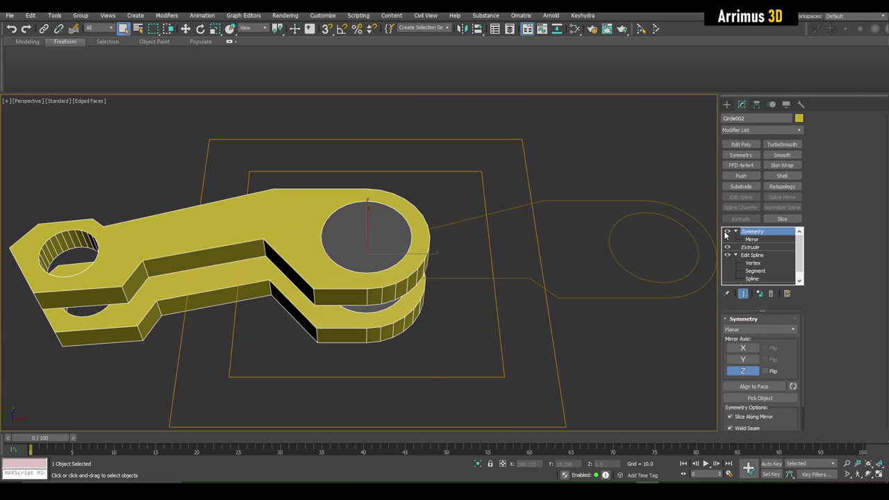
pyautogui.click(727, 232)
pyautogui.click(727, 247)
pyautogui.click(484, 250)
pyautogui.keyDown('alt'); pyautogui.moveTo(484, 250); pyautogui.dragTo(477, 215, button='middle'); pyautogui.keyUp('alt')
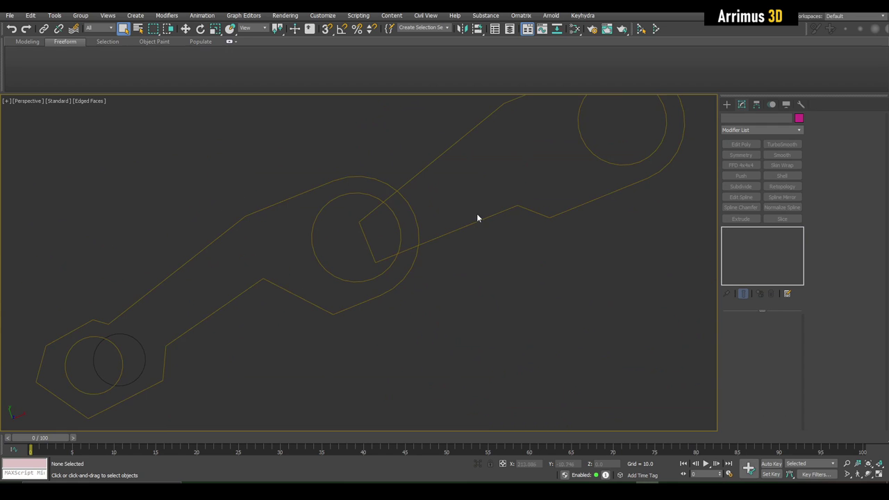
# Select the cloned link's outline and add a Spline Mirror modifier above its Edit Spline, below the Extrude.
pyautogui.click(477, 219)
pyautogui.press('w')
pyautogui.keyDown('alt'); pyautogui.moveTo(465, 275); pyautogui.dragTo(494, 248, button='middle'); pyautogui.keyUp('alt')
pyautogui.scroll(3, 494, 248)
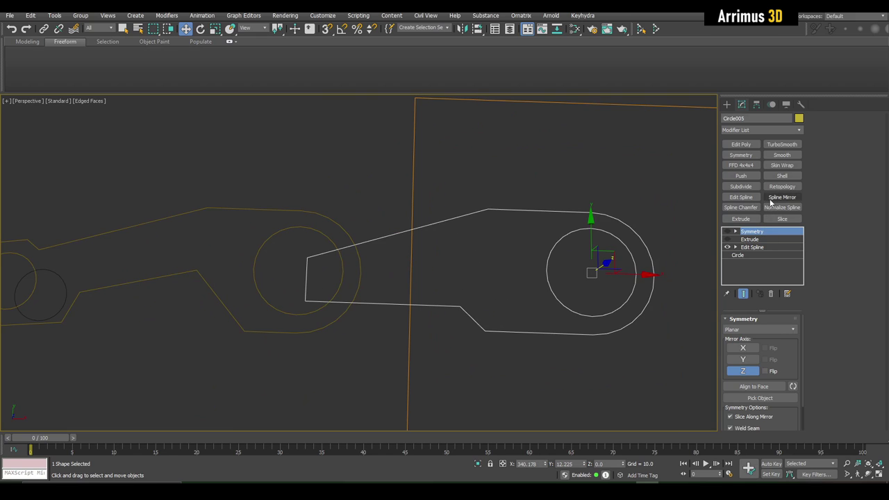
pyautogui.click(751, 247)
pyautogui.click(771, 198)
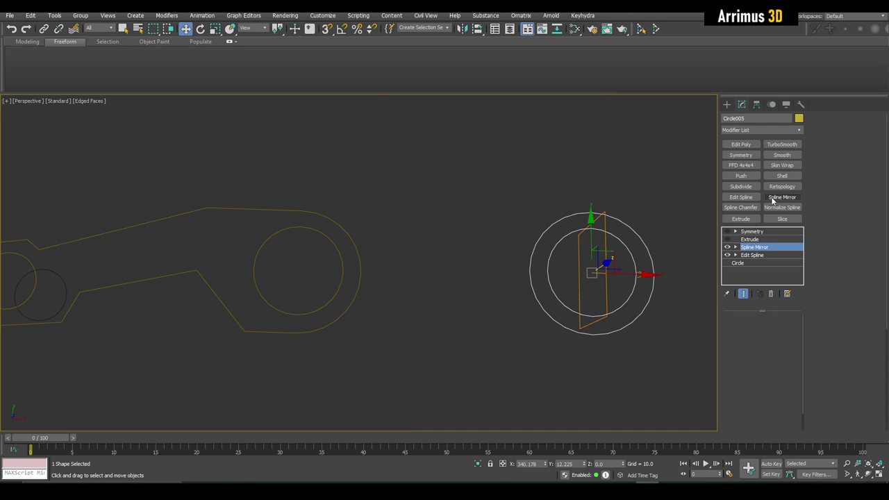
pyautogui.press('1')
pyautogui.moveTo(595, 259); pyautogui.dragTo(620, 262, button='middle')
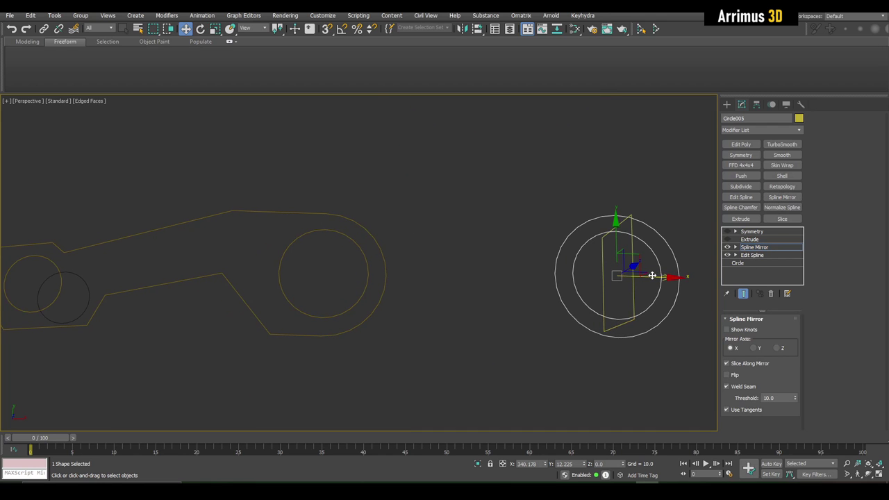
pyautogui.moveTo(652, 276); pyautogui.dragTo(490, 248)
pyautogui.rightClick(490, 248)
pyautogui.press('1')
pyautogui.press('q')
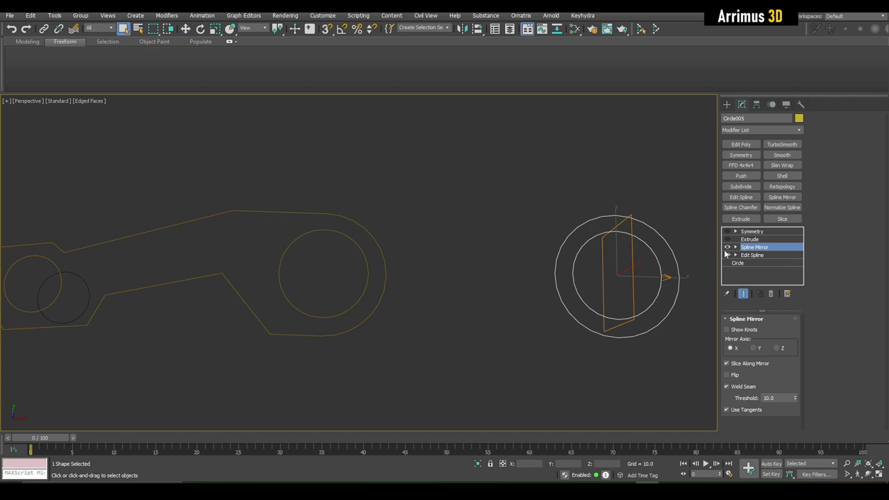
pyautogui.click(726, 248)
pyautogui.click(726, 248)
# Move the Spline Mirror plane along X toward the body so the link outline gets a rounded end on both sides.
pyautogui.press('1')
pyautogui.press('w')
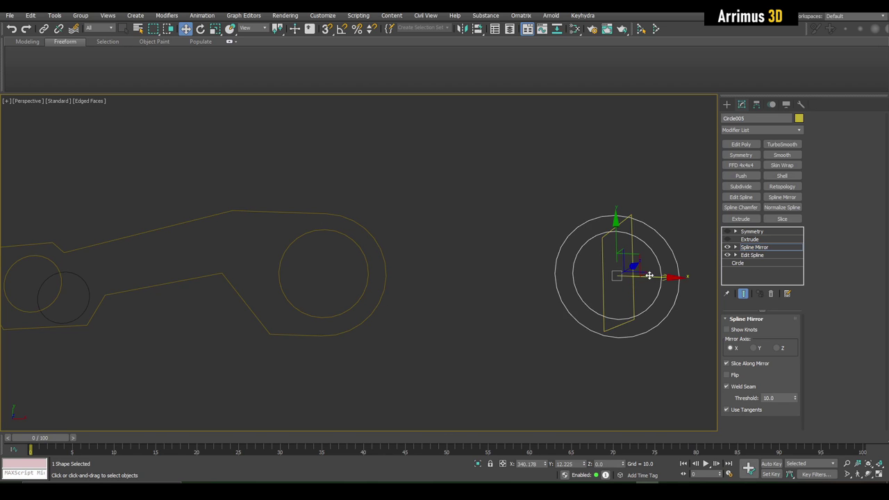
pyautogui.moveTo(648, 276); pyautogui.dragTo(470, 246)
pyautogui.press('1')
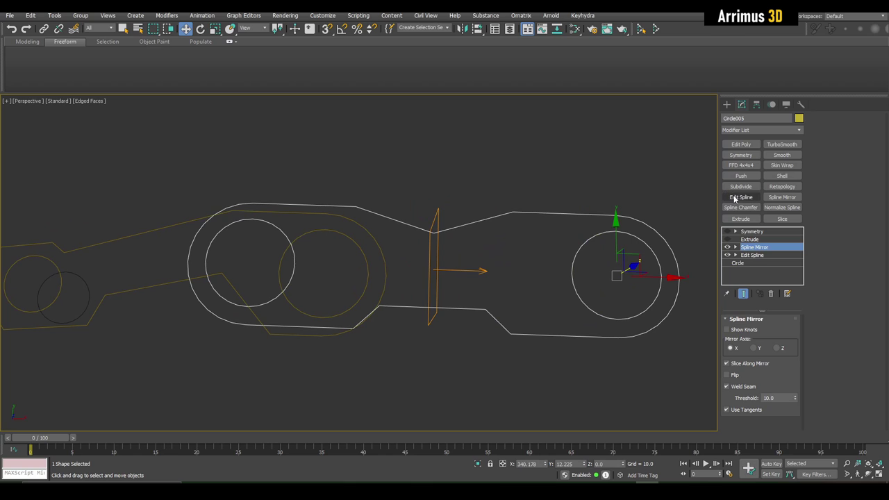
# Add an Edit Spline above the Spline Mirror and delete the seam vertices on the link's upper and lower edges.
pyautogui.click(734, 197)
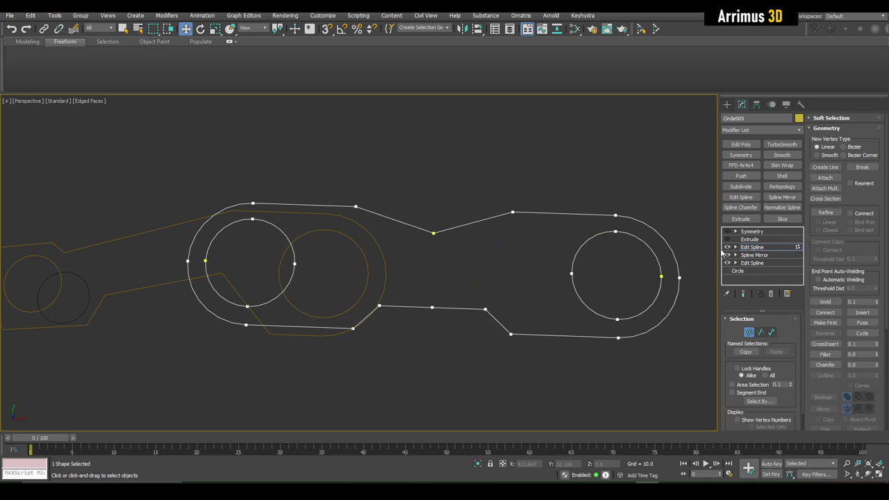
pyautogui.click(735, 247)
pyautogui.press('Delete')
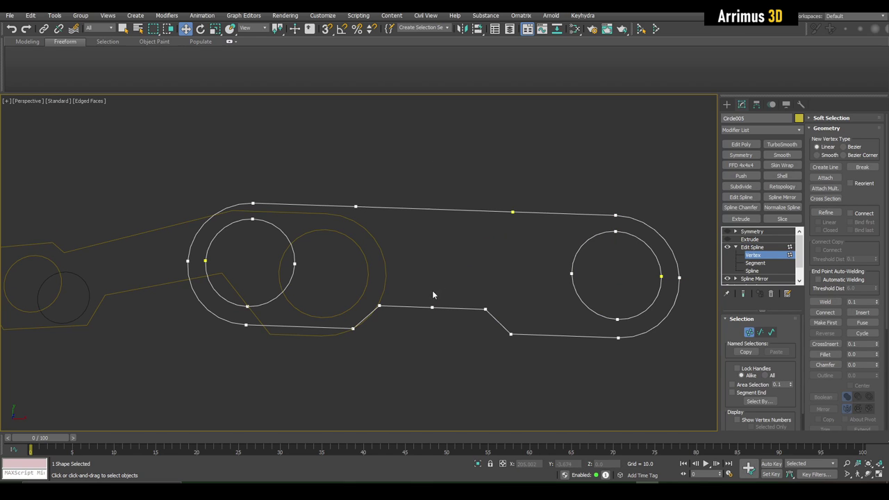
pyautogui.click(432, 306)
pyautogui.press('Delete')
pyautogui.moveTo(458, 292); pyautogui.dragTo(425, 284, button='middle')
pyautogui.scroll(-2, 443, 296)
pyautogui.press('1')
# Move the mirrored link outline so its inner end roughly overlaps the body's large circle.
pyautogui.moveTo(539, 265); pyautogui.dragTo(586, 273)
pyautogui.scroll(3, 443, 245)
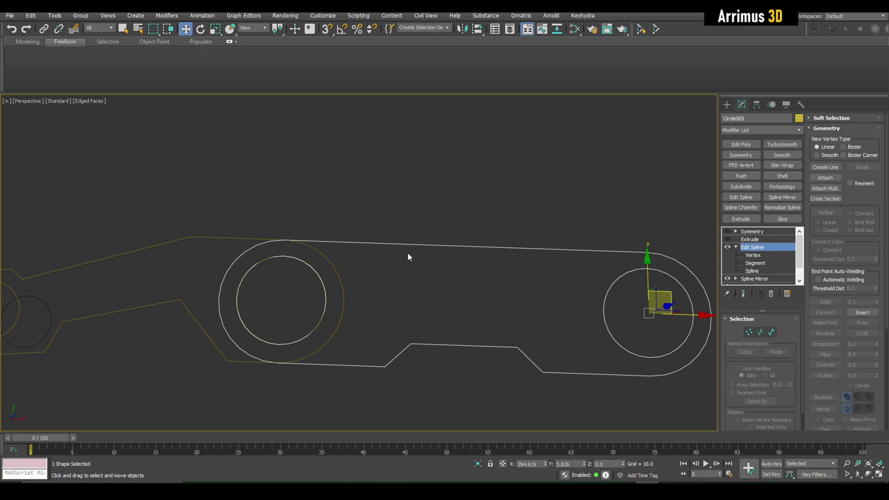
pyautogui.scroll(-2, 416, 253)
pyautogui.scroll(2, 399, 259)
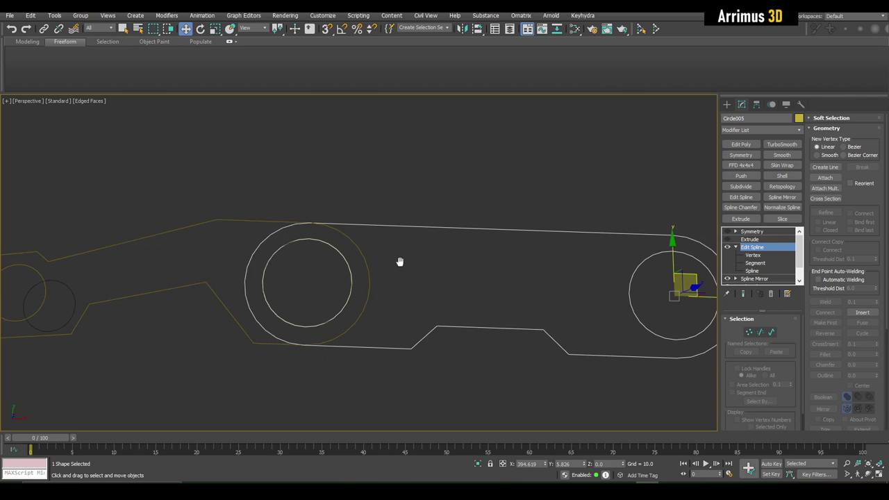
pyautogui.scroll(-2, 440, 256)
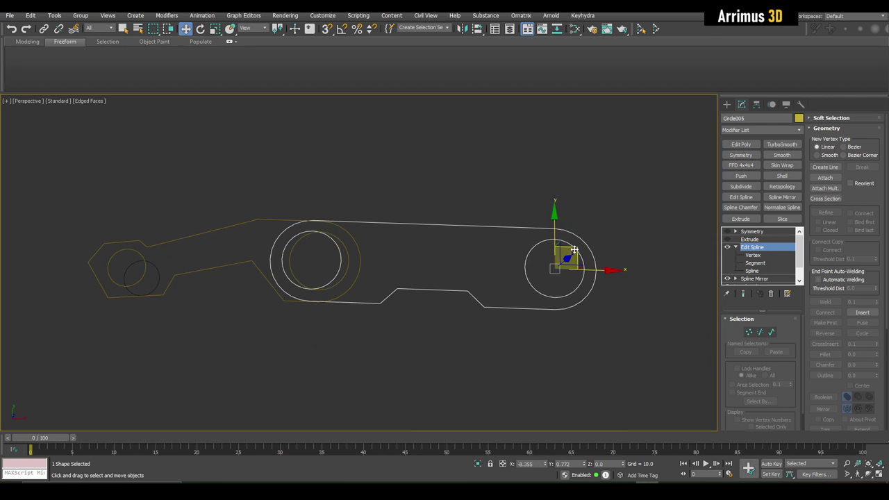
pyautogui.scroll(5, 326, 257)
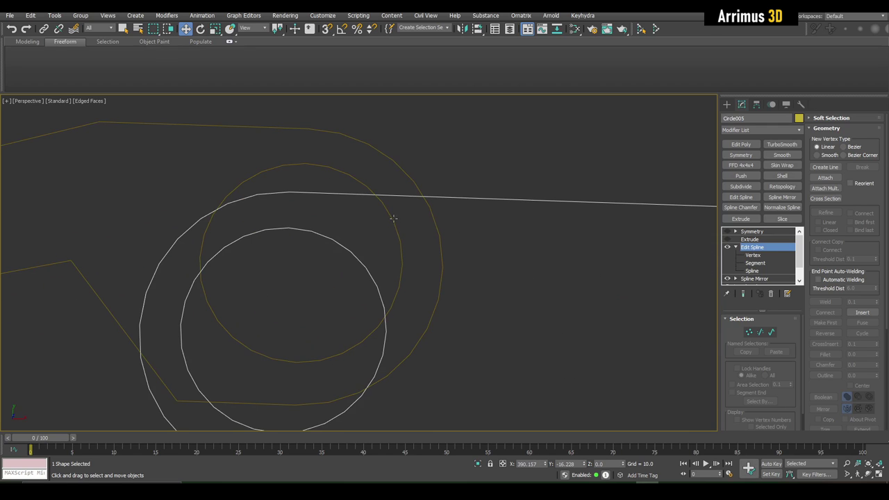
pyautogui.scroll(-5, 393, 218)
pyautogui.scroll(5, 403, 232)
pyautogui.scroll(-3, 338, 208)
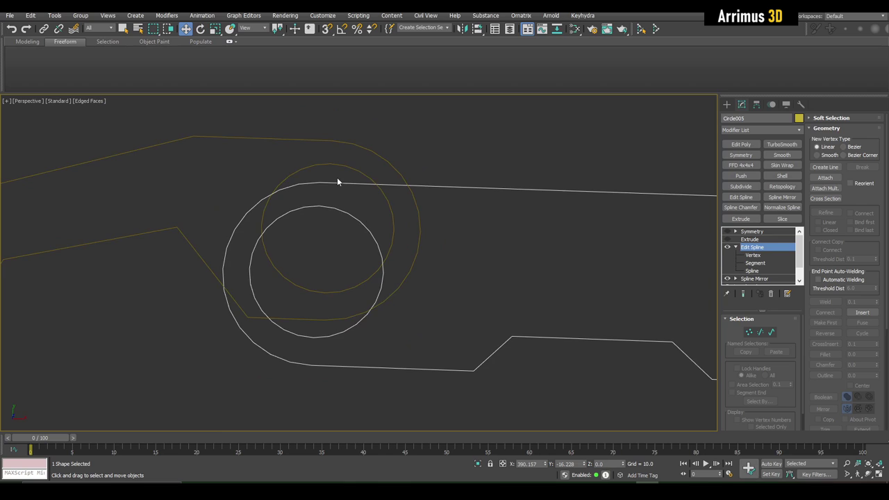
pyautogui.moveTo(337, 181); pyautogui.dragTo(352, 198, button='middle')
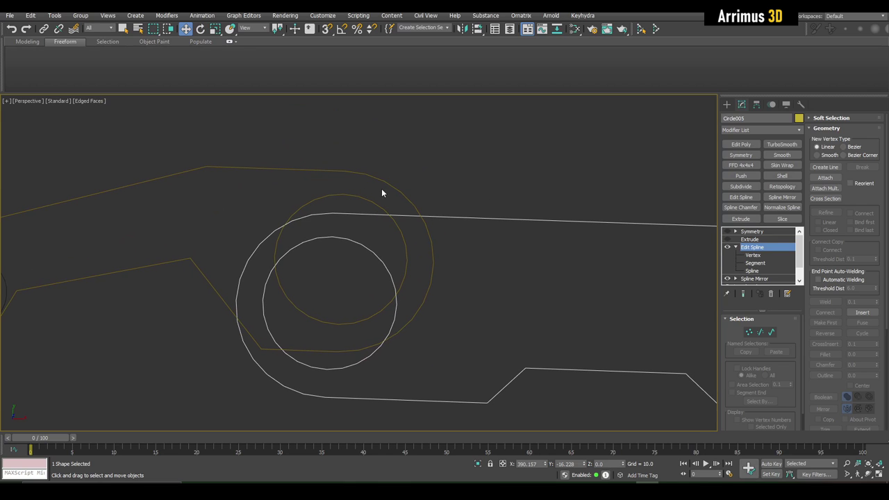
# Use vertex snapping to align the link's inner hole exactly with the body's large circle, then turn snapping off.
pyautogui.rightClick(326, 31)
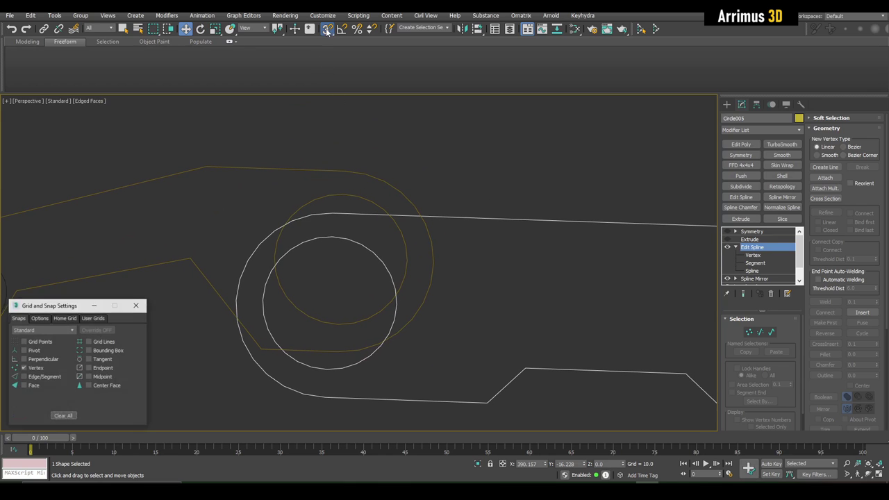
pyautogui.moveTo(355, 306)
pyautogui.mouseDown(button='middle')
pyautogui.moveTo(361, 317)
pyautogui.moveTo(387, 290)
pyautogui.mouseUp(button='middle')
pyautogui.moveTo(367, 246); pyautogui.dragTo(384, 258, button='middle')
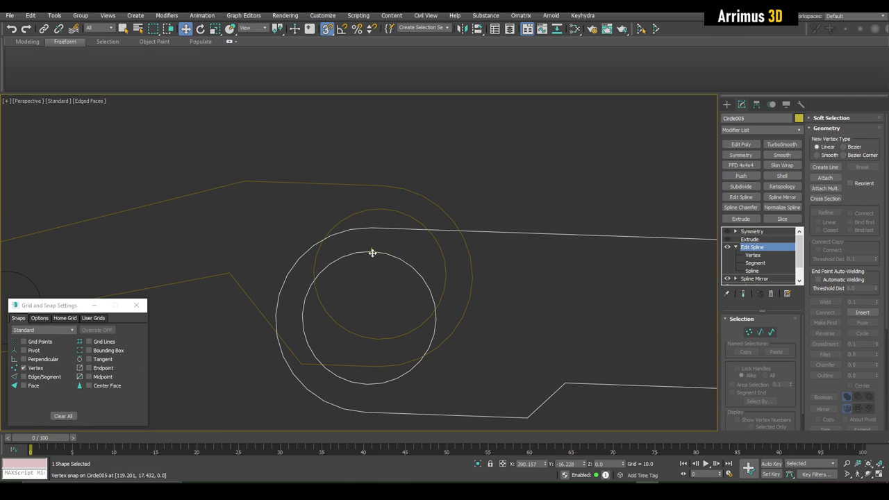
pyautogui.moveTo(369, 253); pyautogui.dragTo(384, 207)
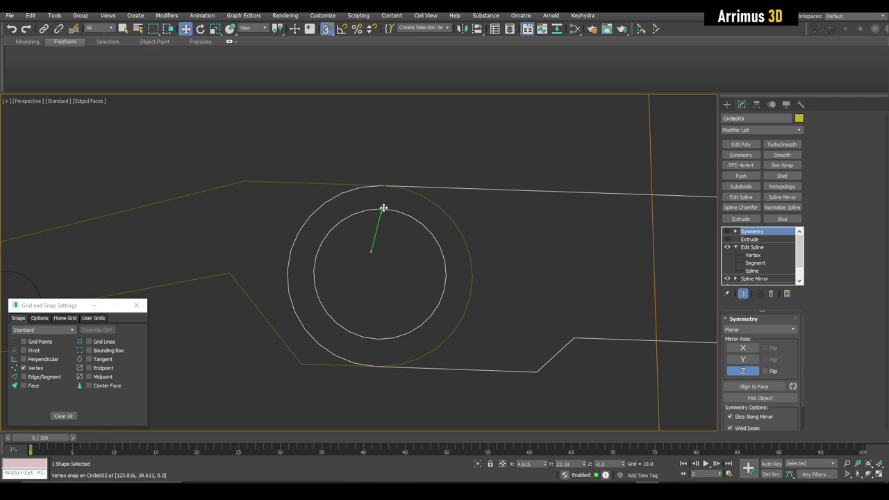
pyautogui.scroll(-4, 384, 210)
pyautogui.press('s')
pyautogui.click(138, 306)
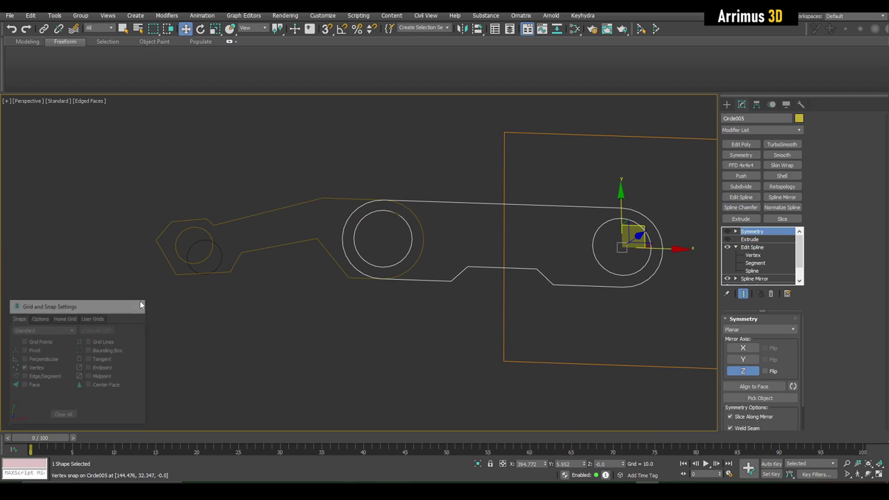
# Move the vertices of the link's outer end along X toward the inner end to shorten the link.
pyautogui.moveTo(407, 293); pyautogui.dragTo(366, 300, button='middle')
pyautogui.press('q')
pyautogui.moveTo(416, 308); pyautogui.dragTo(378, 306, button='middle')
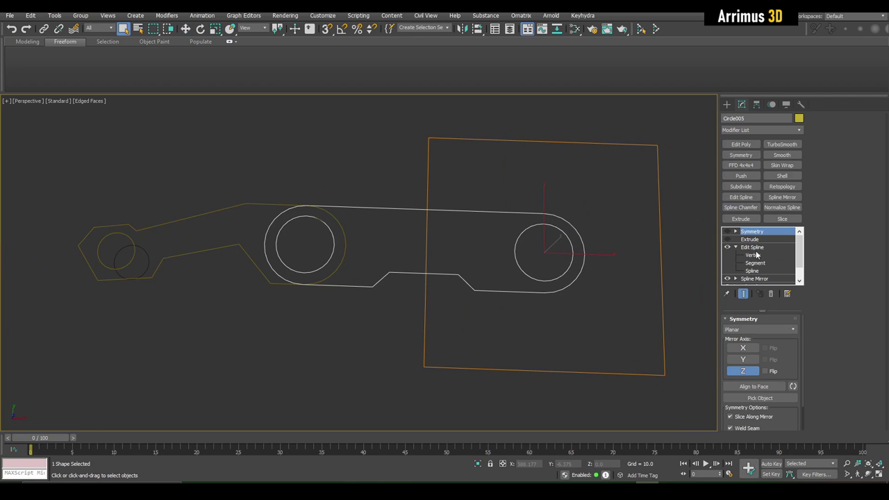
pyautogui.click(756, 254)
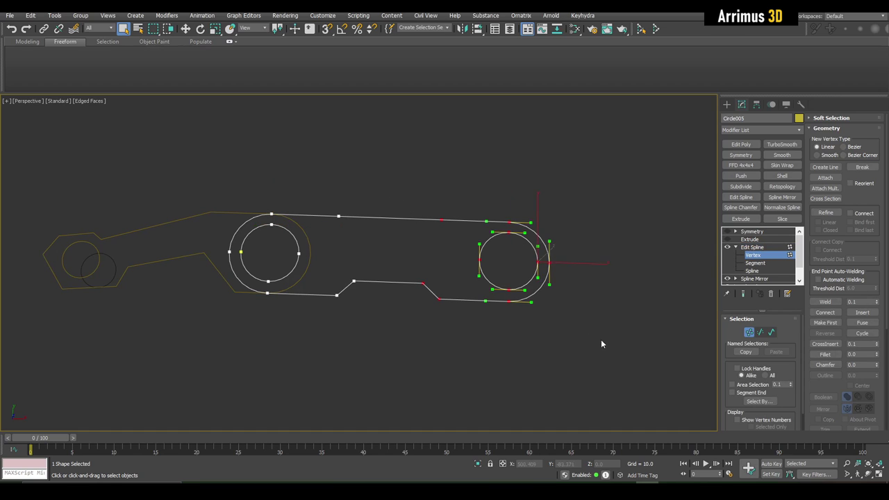
pyautogui.press('w')
pyautogui.moveTo(575, 264); pyautogui.dragTo(484, 254)
pyautogui.scroll(5, 331, 240)
pyautogui.click(331, 242)
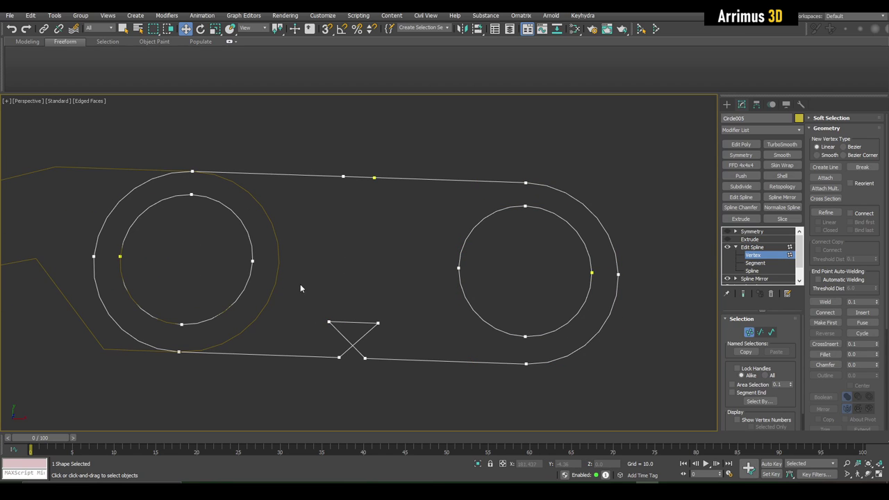
# Delete the four crossing notch vertices on the link's lower edge and the two middle vertices on its upper edge.
pyautogui.moveTo(312, 305); pyautogui.dragTo(396, 368)
pyautogui.press('Delete')
pyautogui.moveTo(325, 149); pyautogui.dragTo(399, 216)
pyautogui.press('Delete')
pyautogui.moveTo(369, 236); pyautogui.dragTo(470, 233, button='middle')
pyautogui.press('1')
pyautogui.scroll(-5, 400, 233)
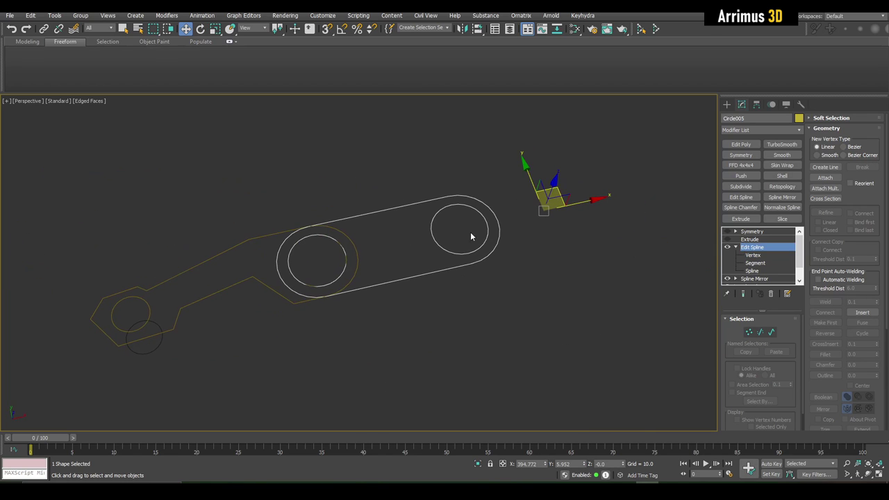
# Turn Extrude and Symmetry back on for the link and body, and lower the link along Z between the body's two halves.
pyautogui.click(726, 239)
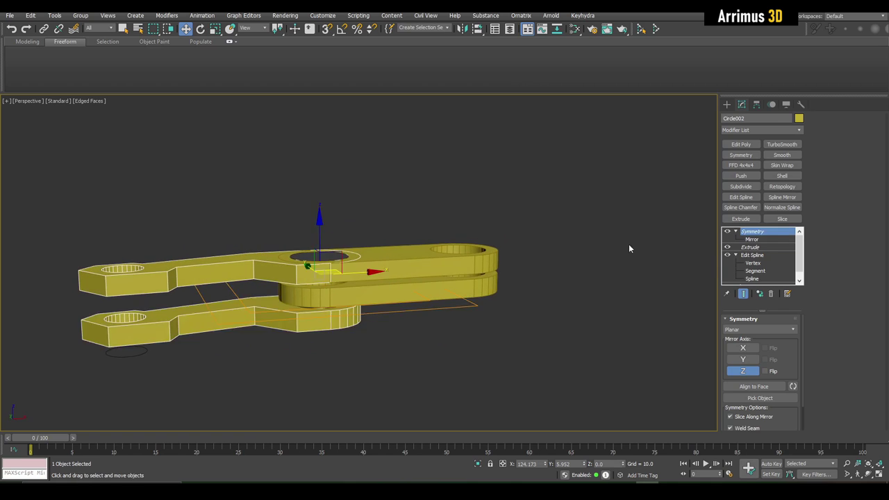
pyautogui.scroll(4, 476, 248)
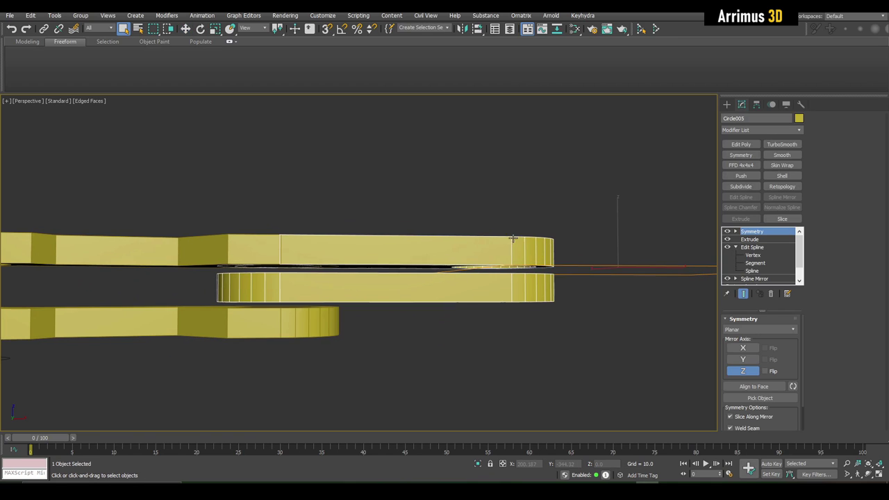
pyautogui.moveTo(617, 231); pyautogui.dragTo(620, 243)
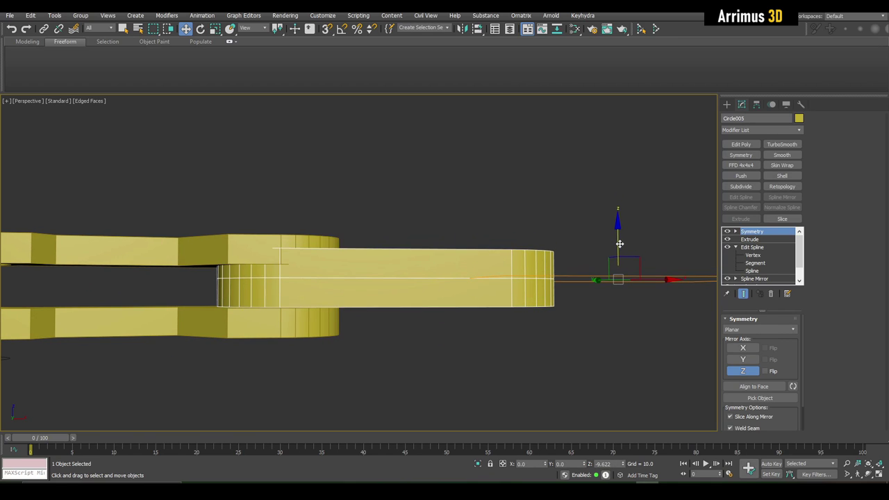
pyautogui.keyDown('alt'); pyautogui.moveTo(620, 244); pyautogui.dragTo(598, 238, button='middle'); pyautogui.keyUp('alt')
pyautogui.click(744, 232)
pyautogui.moveTo(678, 225); pyautogui.dragTo(681, 239)
pyautogui.click(751, 232)
pyautogui.press('q')
pyautogui.keyDown('alt'); pyautogui.moveTo(590, 222); pyautogui.dragTo(570, 257, button='middle'); pyautogui.keyUp('alt')
pyautogui.scroll(-5, 579, 292)
pyautogui.scroll(3, 470, 259)
# Detach a copy of the link's outer hole circle as a separate shape named Shape001.
pyautogui.click(752, 247)
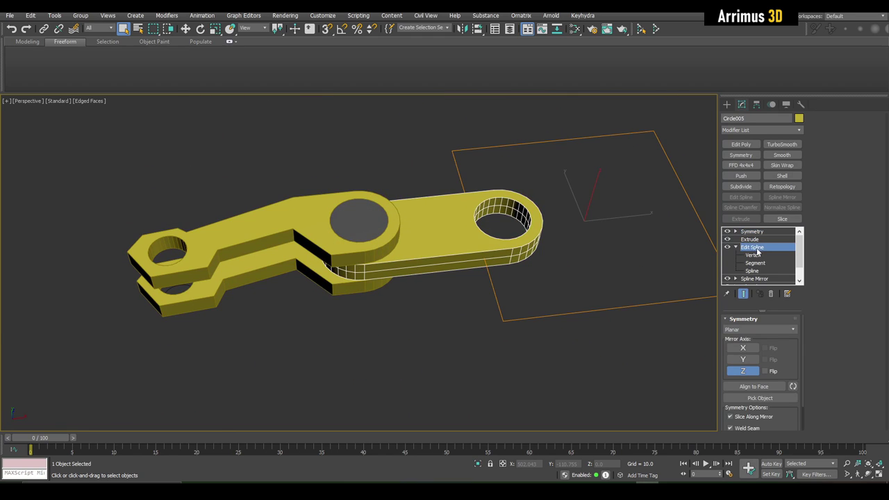
pyautogui.scroll(3, 665, 257)
pyautogui.click(748, 270)
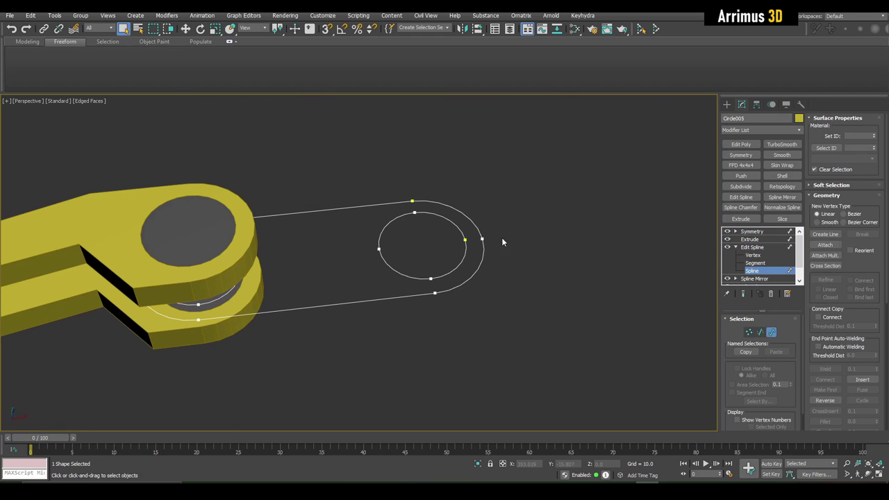
pyautogui.click(450, 218)
pyautogui.scroll(3, 549, 268)
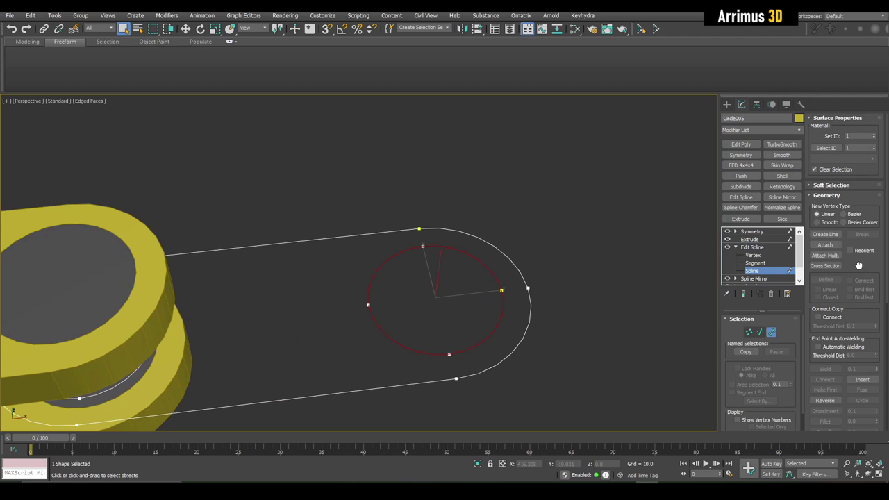
pyautogui.moveTo(858, 265); pyautogui.dragTo(864, 202)
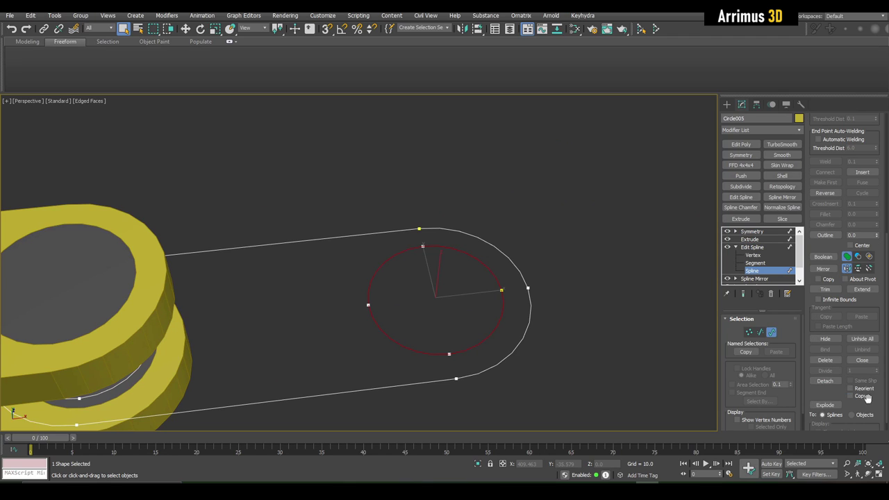
pyautogui.click(859, 395)
pyautogui.click(824, 382)
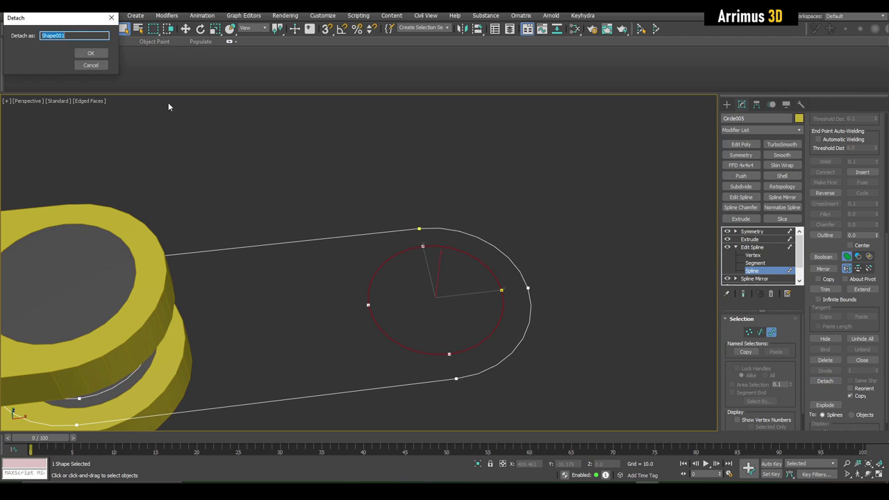
pyautogui.click(89, 53)
pyautogui.moveTo(470, 206); pyautogui.dragTo(457, 197, button='middle')
pyautogui.press('3')
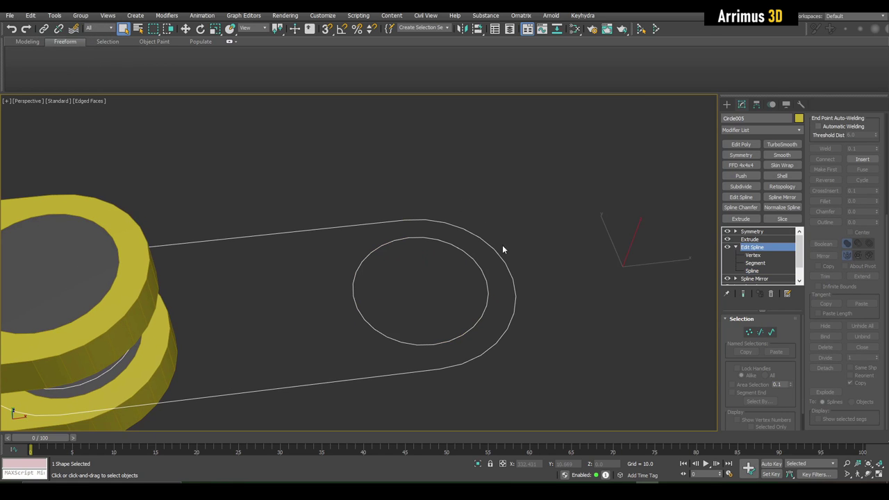
pyautogui.press('w')
pyautogui.moveTo(649, 265); pyautogui.dragTo(410, 269)
pyautogui.hotkey('ctrl', 'z')
pyautogui.hotkey('ctrl', 'z')
# Try extruding the detached hole circle directly to fill the link's outer hole.
pyautogui.keyDown('alt'); pyautogui.moveTo(305, 182); pyautogui.dragTo(316, 243); pyautogui.keyUp('alt')
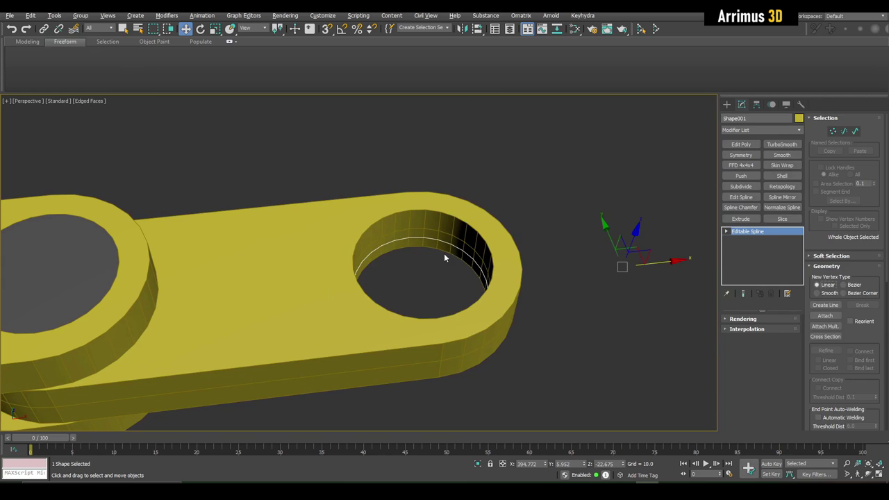
pyautogui.moveTo(636, 253); pyautogui.dragTo(648, 251, button='middle')
pyautogui.click(740, 218)
pyautogui.moveTo(573, 250); pyautogui.dragTo(536, 236, button='middle')
# Copy the link's Extrude and Symmetry modifiers and paste them onto the detached circle in place of its own Extrude.
pyautogui.click(402, 204)
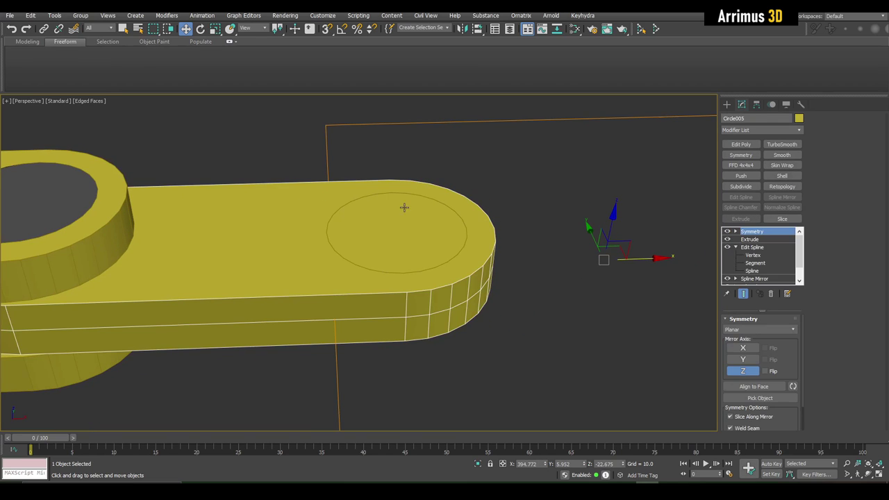
pyautogui.rightClick(756, 241)
pyautogui.click(764, 278)
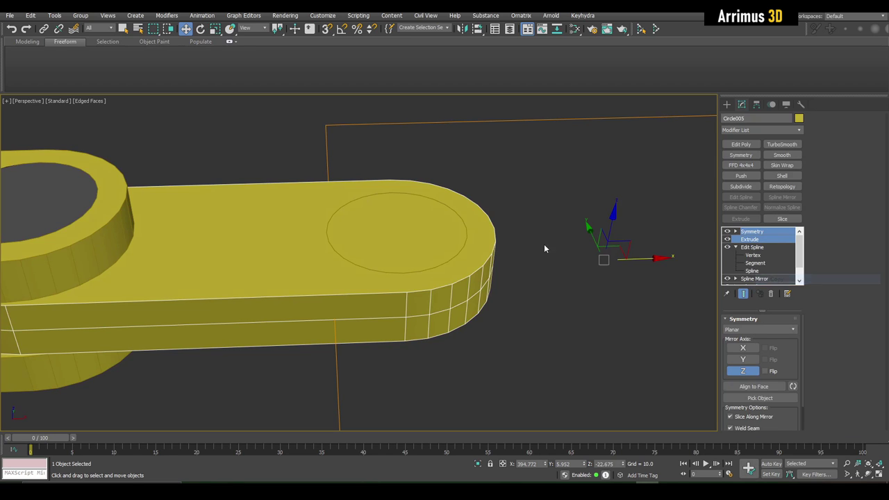
pyautogui.click(479, 233)
pyautogui.rightClick(751, 232)
pyautogui.click(756, 246)
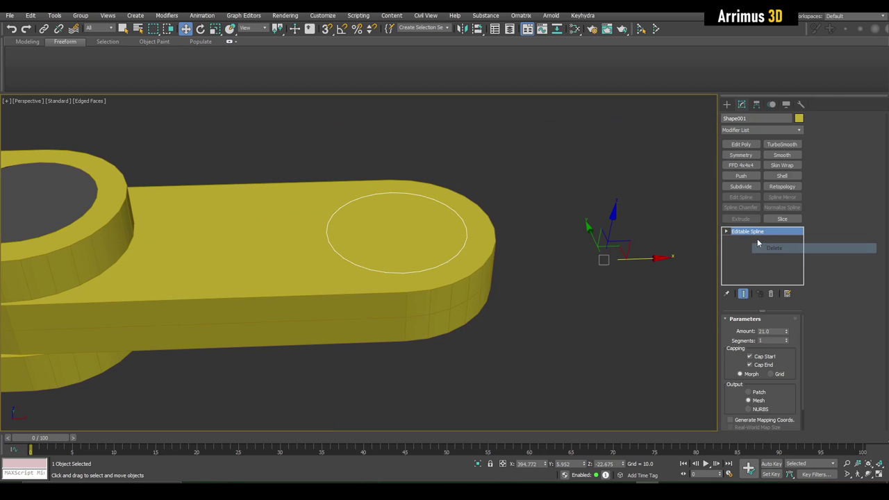
pyautogui.rightClick(754, 232)
pyautogui.click(763, 238)
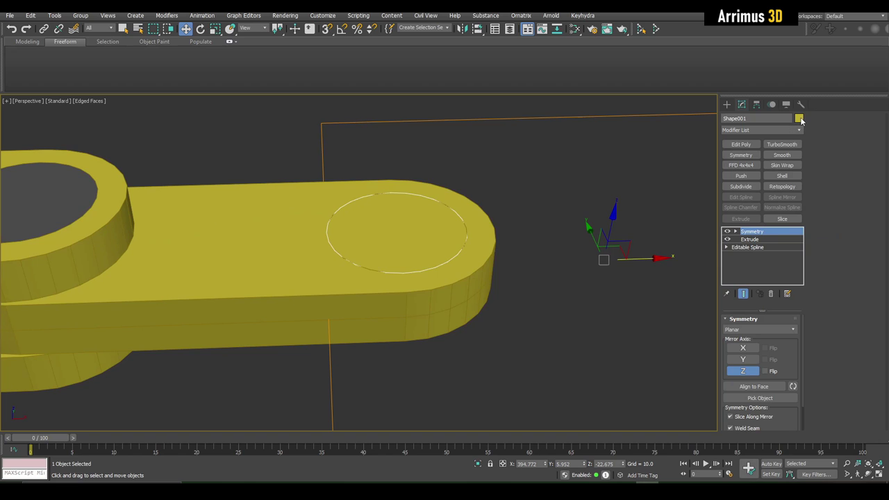
# Change the new pin's object color to dark gray to match the other pin, and deselect it.
pyautogui.click(800, 119)
pyautogui.click(481, 264)
pyautogui.click(490, 295)
pyautogui.moveTo(491, 294); pyautogui.dragTo(472, 319, button='middle')
pyautogui.scroll(-5, 494, 284)
pyautogui.press('q')
pyautogui.click(508, 278)
pyautogui.moveTo(451, 351); pyautogui.dragTo(509, 326, button='middle')
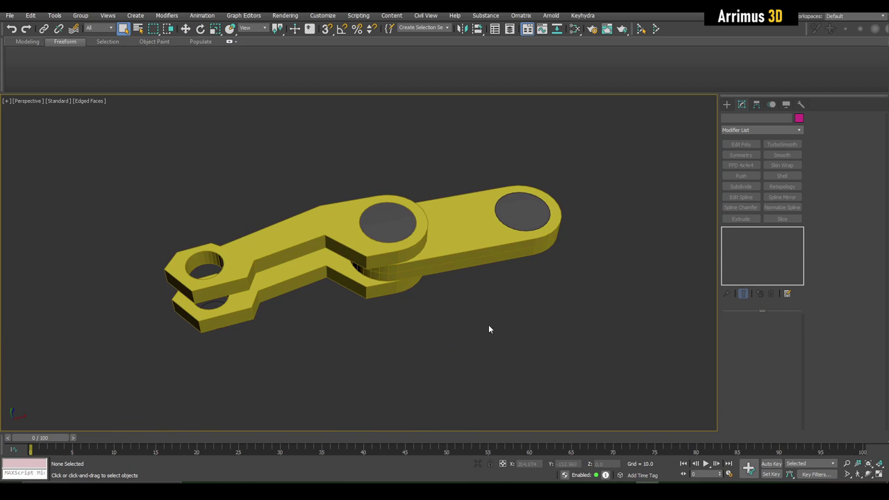